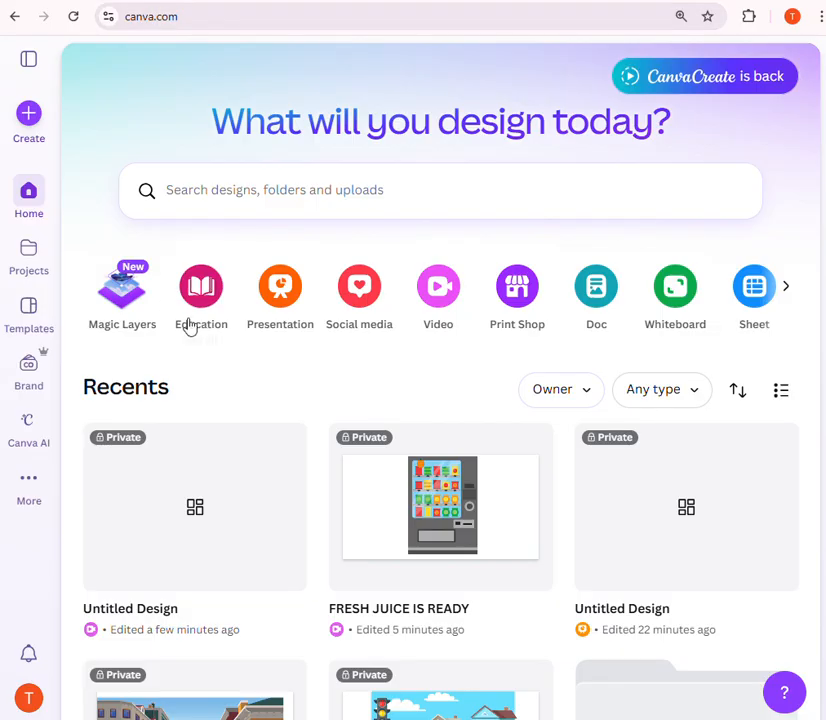
Create a new YouTube video design and search the elements for FRUIT VENDING MACHINE, limited to graphics.
{"action": "left_click", "coordinate": [439, 324]}
{"action": "left_click", "coordinate": [404, 263]}
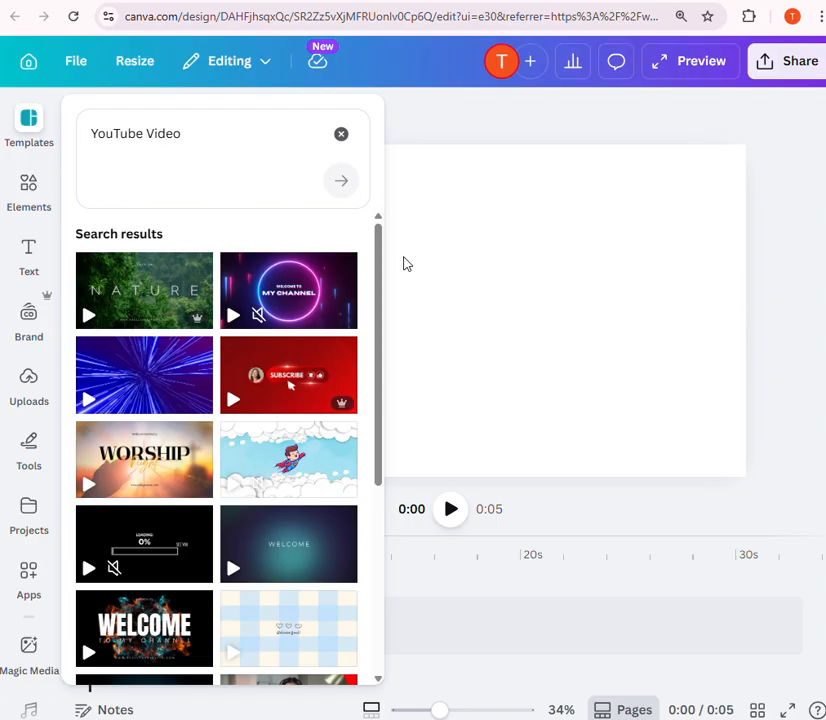
{"action": "left_click", "coordinate": [26, 188]}
{"action": "left_click", "coordinate": [183, 125]}
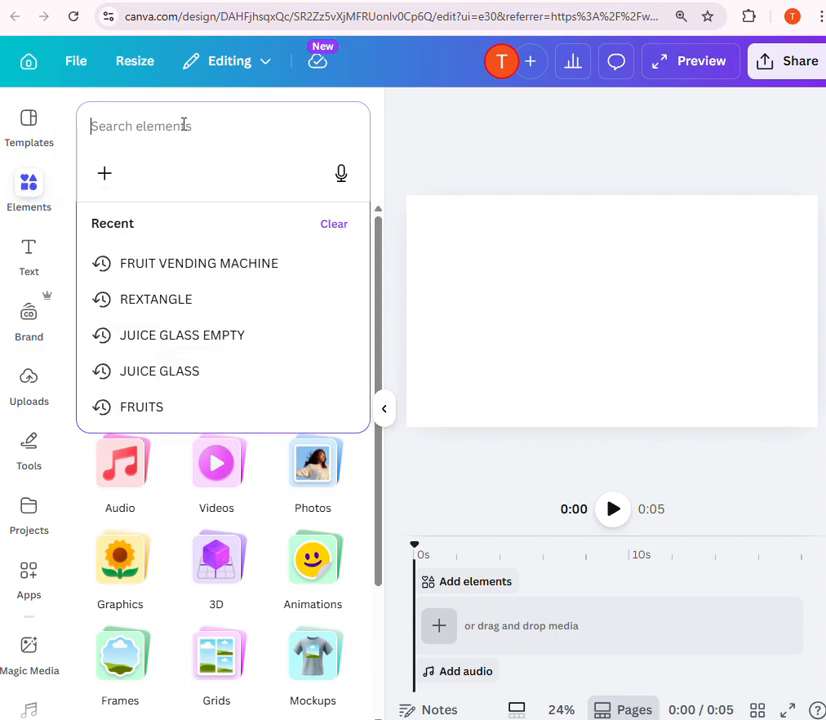
{"action": "left_click", "coordinate": [174, 262]}
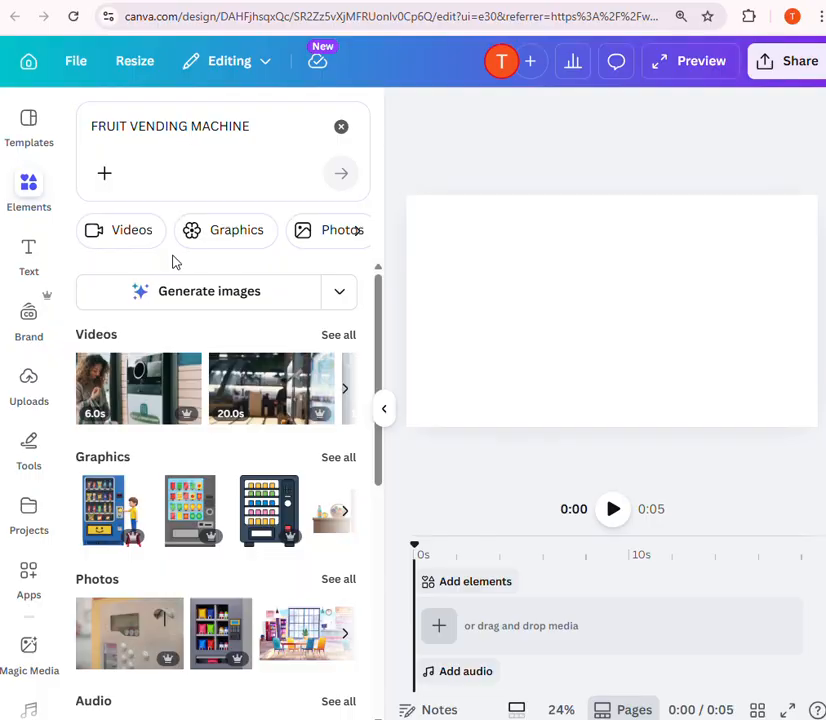
{"action": "left_click", "coordinate": [205, 236]}
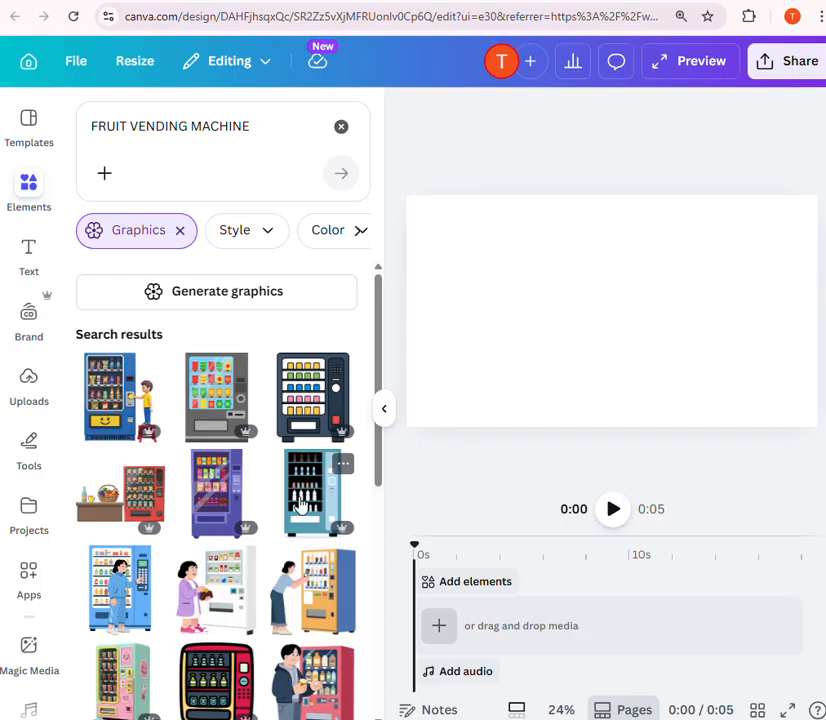
Add the dark blue vending machine with coloured items to the page, enlarge it to nearly full page height and centre it.
{"action": "left_click", "coordinate": [315, 405]}
{"action": "left_click_drag", "start_coordinate": [622, 340], "coordinate": [685, 408]}
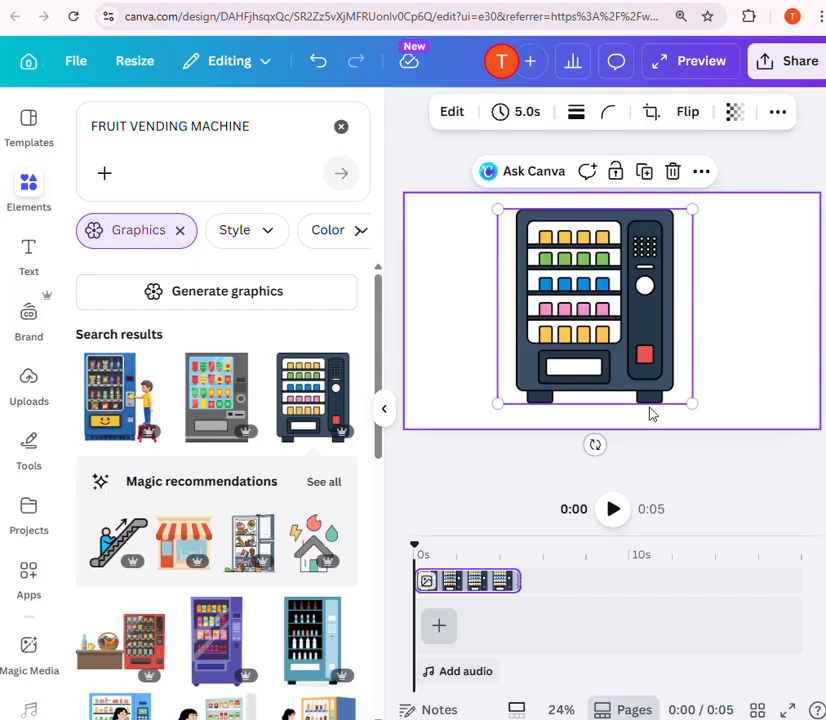
{"action": "left_click_drag", "start_coordinate": [599, 332], "coordinate": [608, 313]}
{"action": "left_click", "coordinate": [379, 410]}
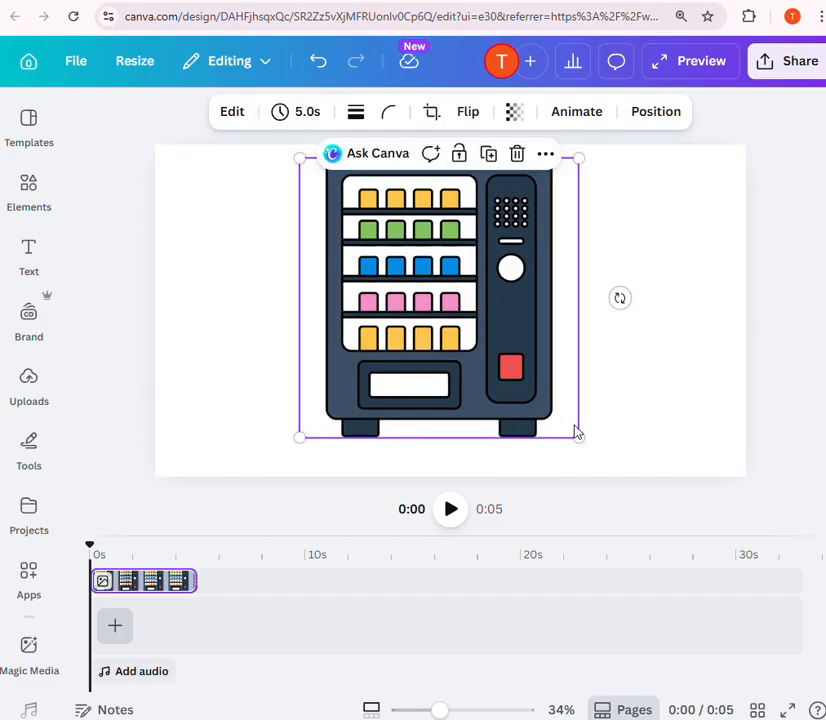
{"action": "left_click_drag", "start_coordinate": [577, 434], "coordinate": [613, 472]}
{"action": "left_click_drag", "start_coordinate": [519, 362], "coordinate": [514, 354]}
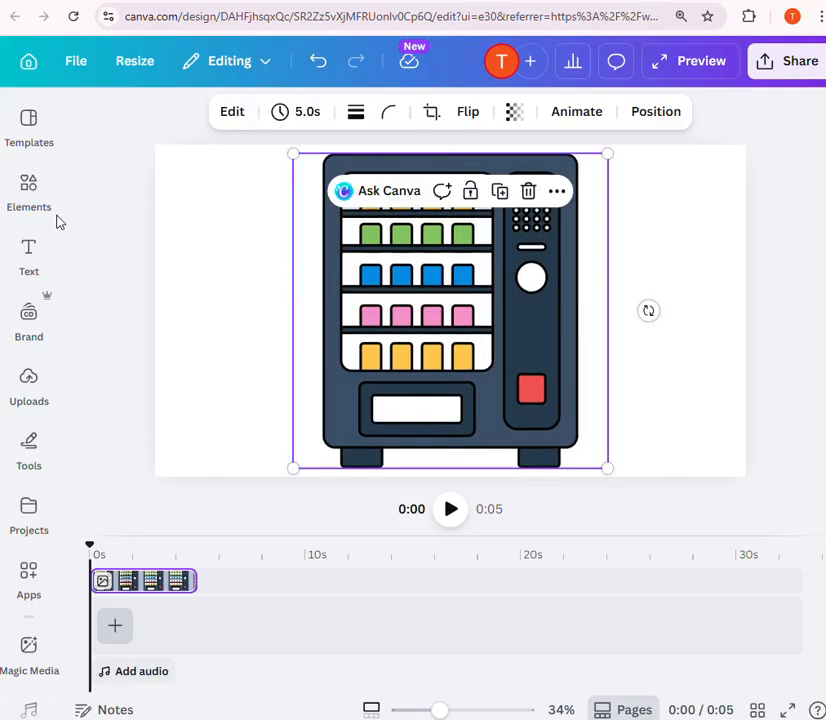
Search the elements for FRUITS and limit the results to graphics.
{"action": "left_click", "coordinate": [31, 201]}
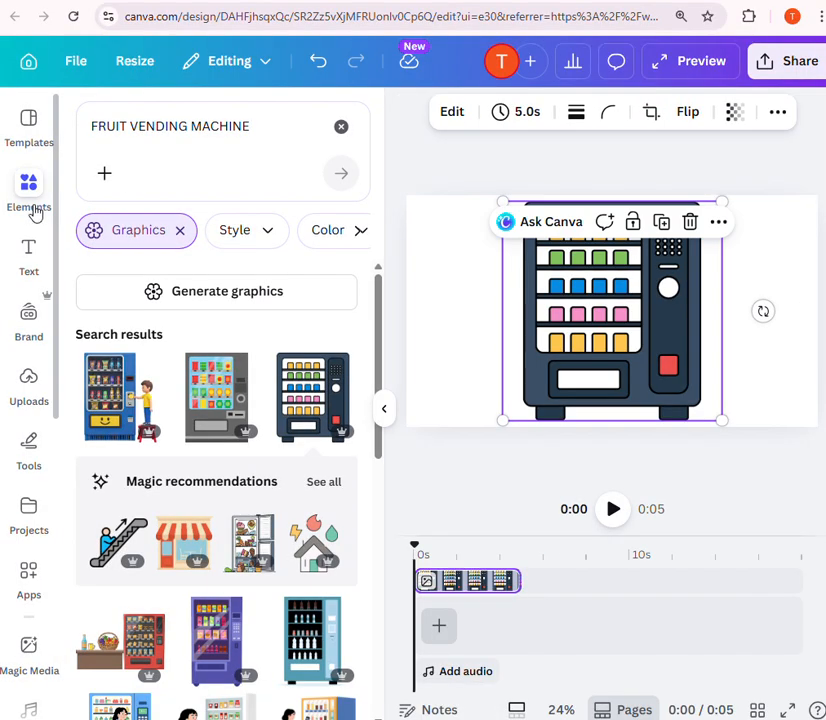
{"action": "left_click", "coordinate": [341, 127]}
{"action": "left_click", "coordinate": [238, 170]}
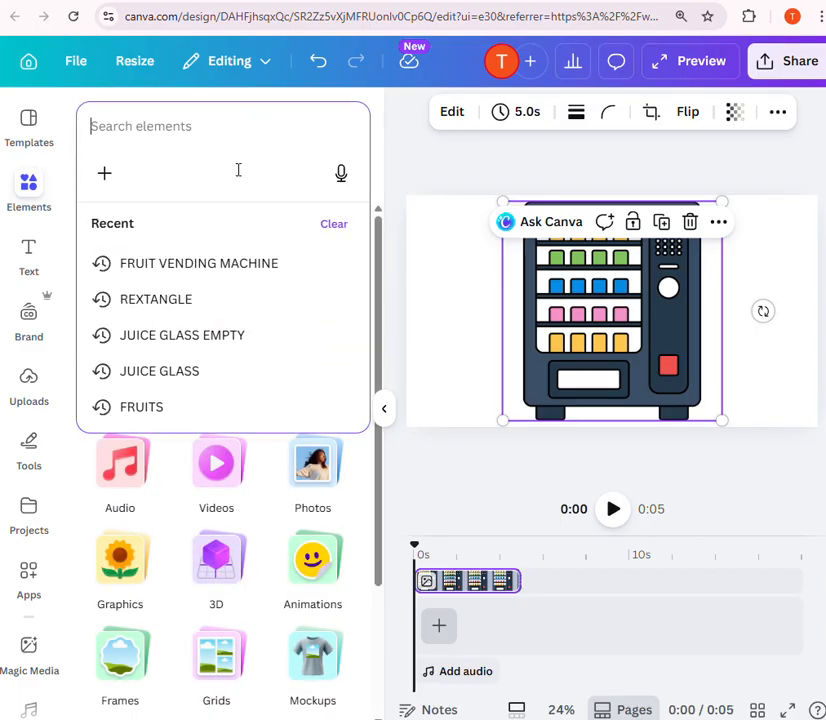
{"action": "left_click", "coordinate": [183, 402]}
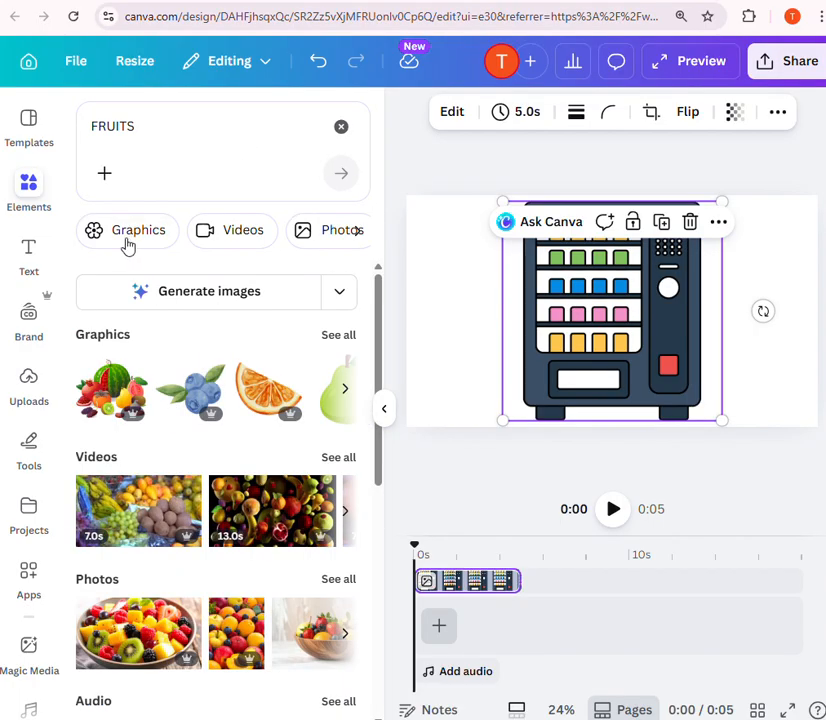
{"action": "left_click", "coordinate": [130, 241]}
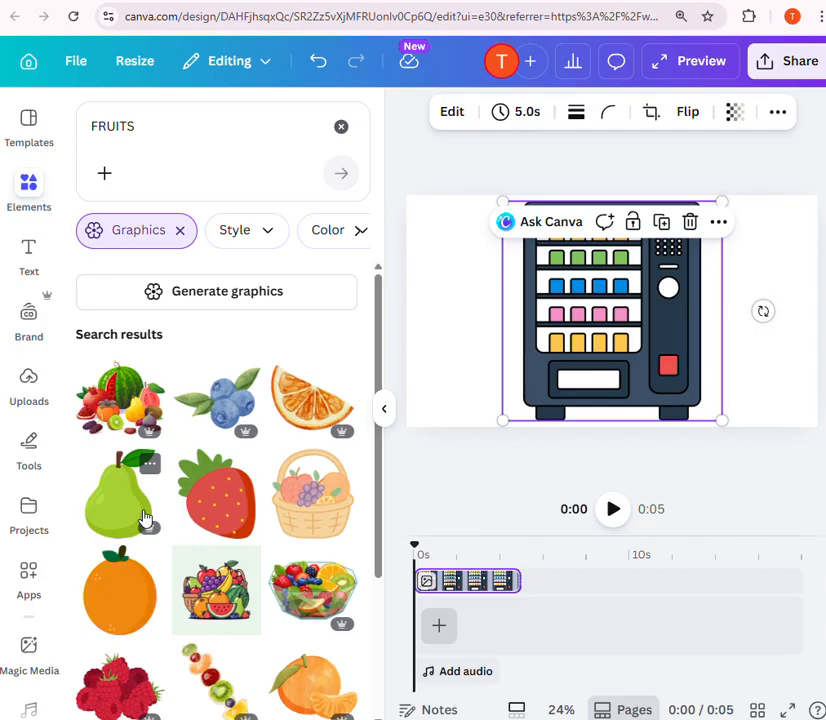
Add the whole orange graphic, shrink it to item size and place it over the first yellow item on the machine's top shelf.
{"action": "left_click", "coordinate": [120, 592]}
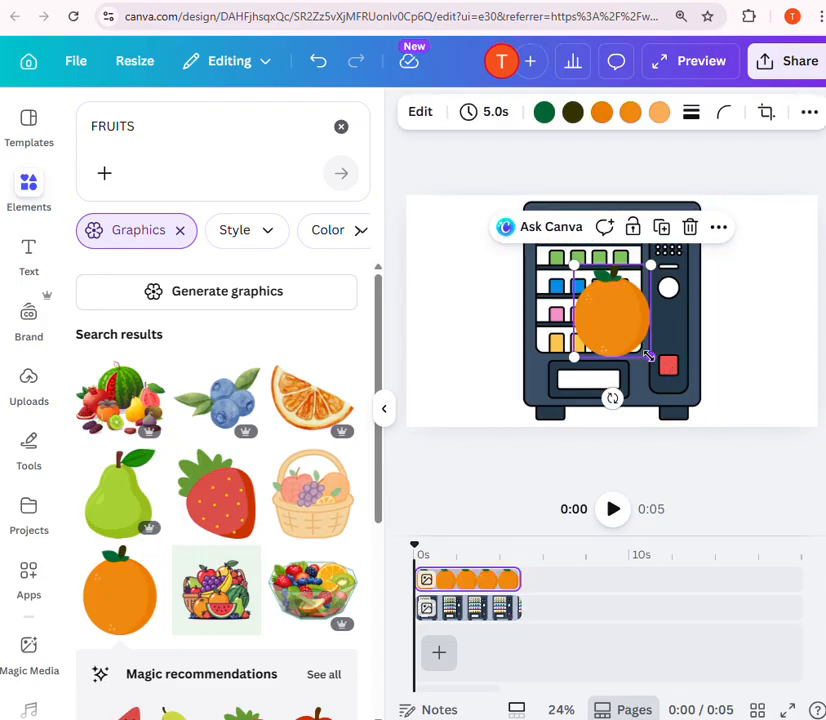
{"action": "left_click_drag", "start_coordinate": [650, 357], "coordinate": [559, 237]}
{"action": "left_click", "coordinate": [745, 255]}
{"action": "left_click", "coordinate": [772, 257]}
{"action": "left_click", "coordinate": [603, 258]}
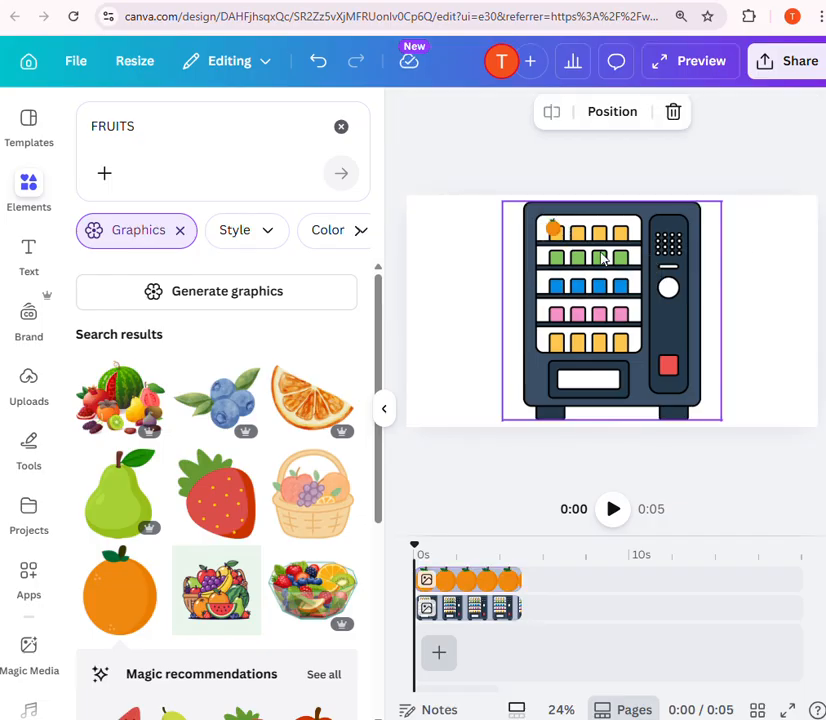
{"action": "left_click", "coordinate": [555, 229]}
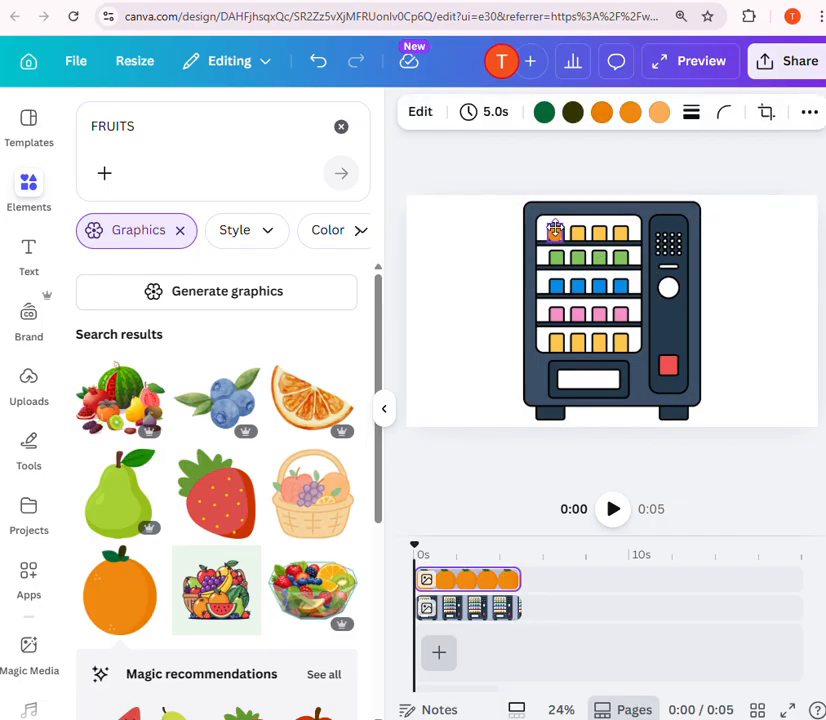
{"action": "left_click_drag", "start_coordinate": [557, 227], "coordinate": [557, 231]}
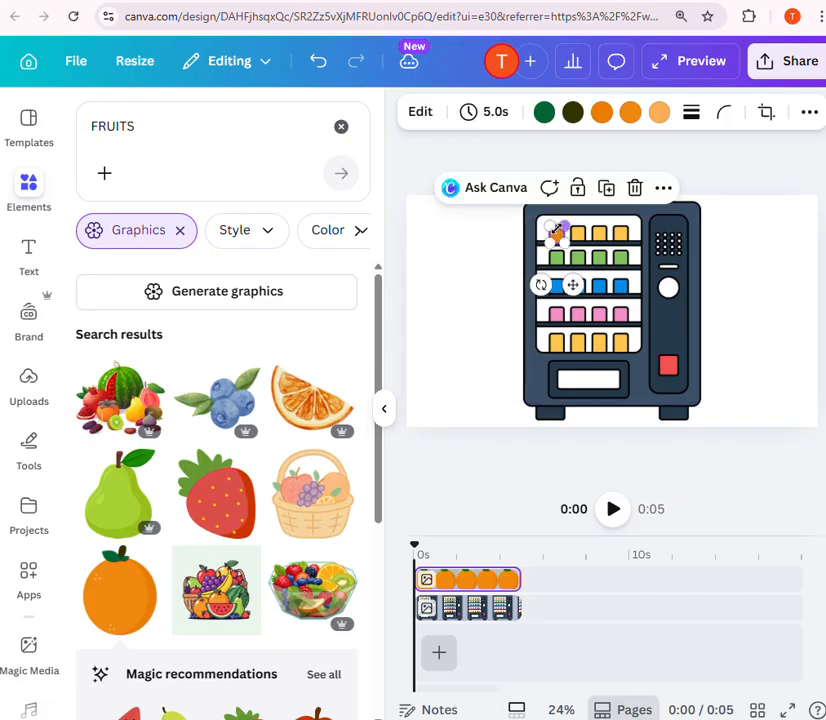
Fine-tune the small orange's size and position so it covers the first item on the top shelf.
{"action": "left_click", "coordinate": [756, 245]}
{"action": "left_click", "coordinate": [654, 251]}
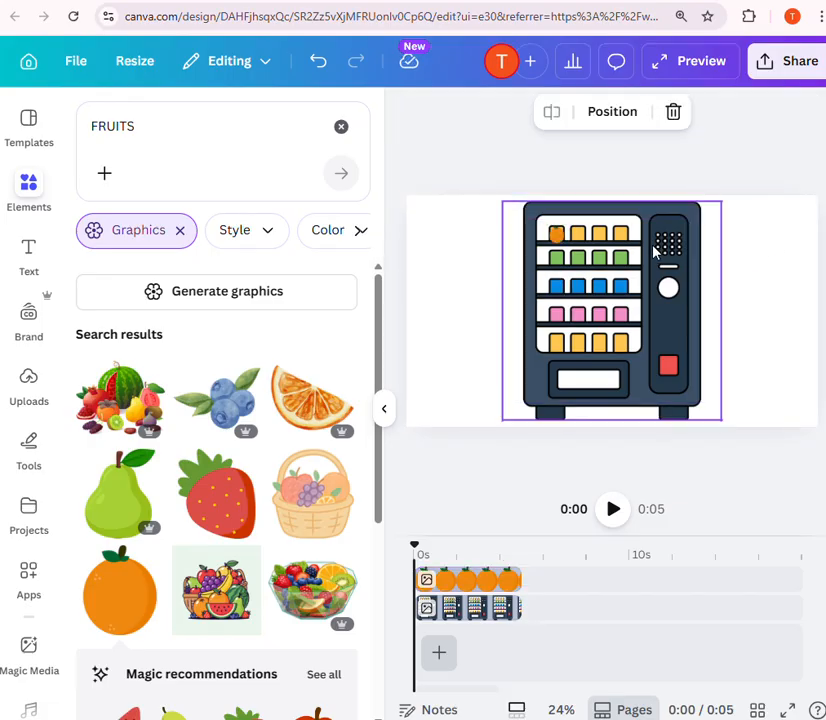
{"action": "left_click", "coordinate": [557, 235]}
{"action": "left_click_drag", "start_coordinate": [557, 234], "coordinate": [556, 233]}
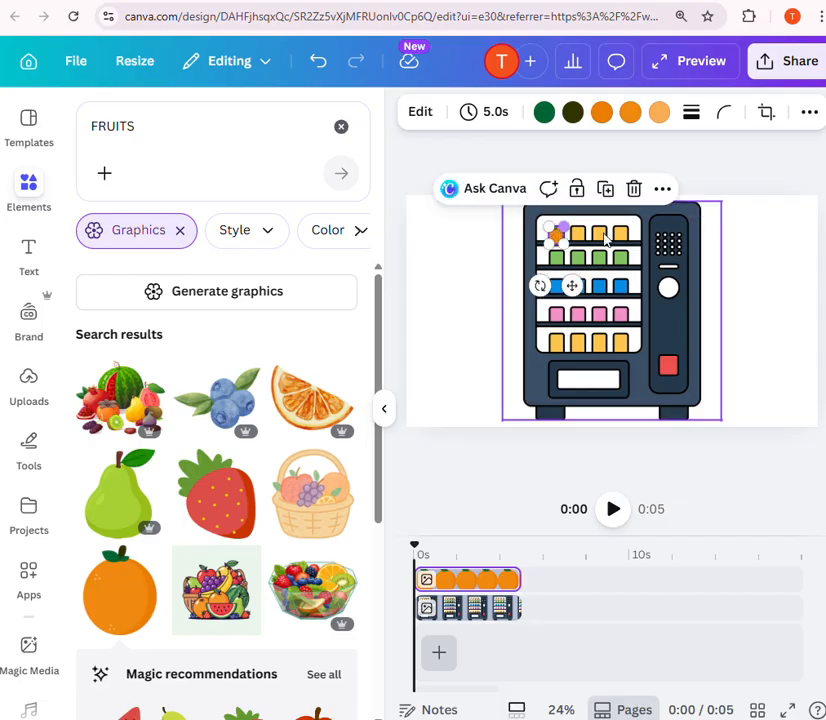
{"action": "left_click", "coordinate": [774, 245]}
{"action": "left_click", "coordinate": [555, 236]}
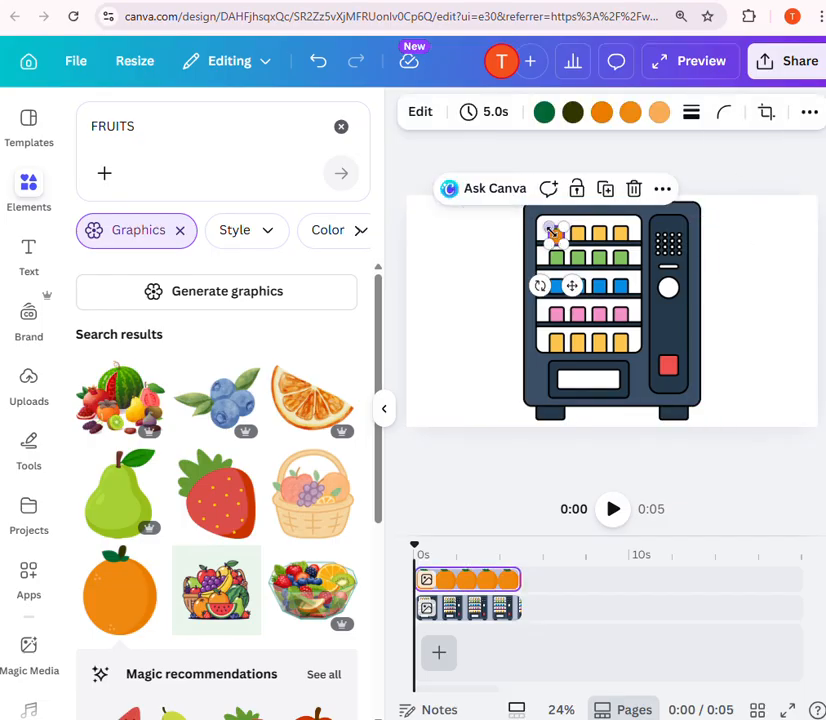
{"action": "left_click_drag", "start_coordinate": [555, 232], "coordinate": [565, 243]}
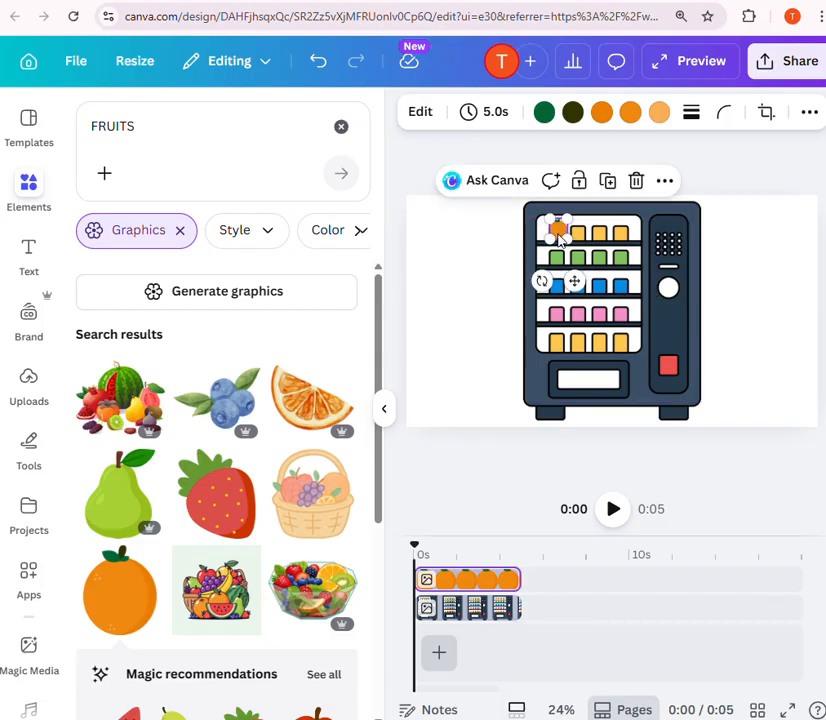
{"action": "left_click", "coordinate": [774, 265]}
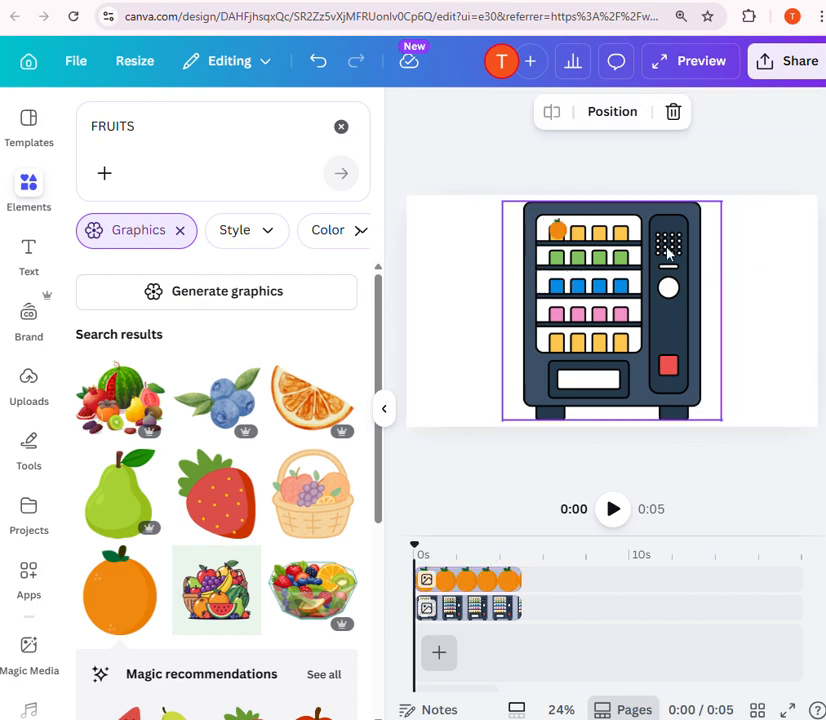
{"action": "left_click", "coordinate": [558, 230]}
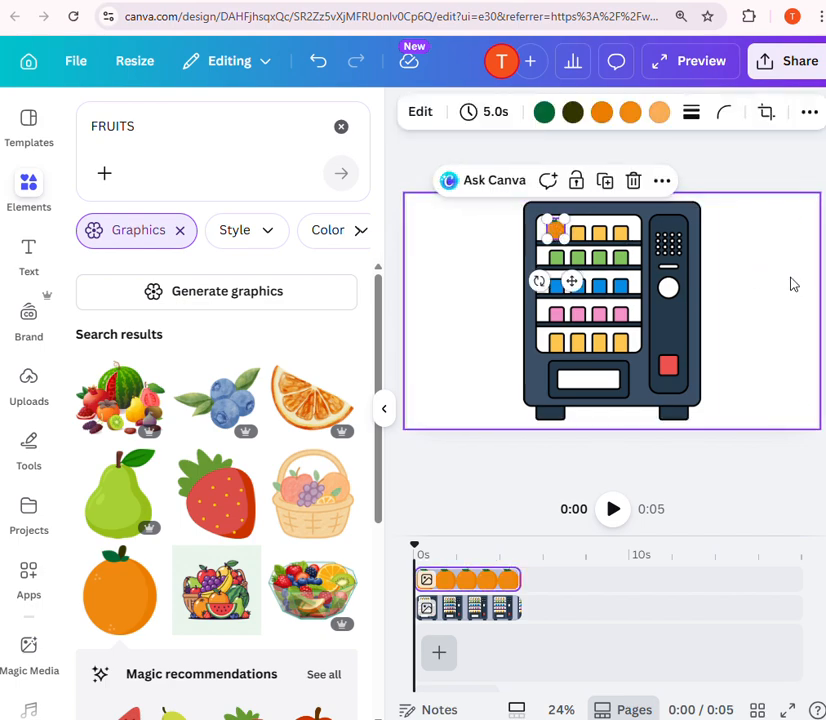
{"action": "left_click", "coordinate": [791, 284]}
Make three copies of the small orange and place them over the remaining yellow items on the top shelf.
{"action": "left_click", "coordinate": [555, 230]}
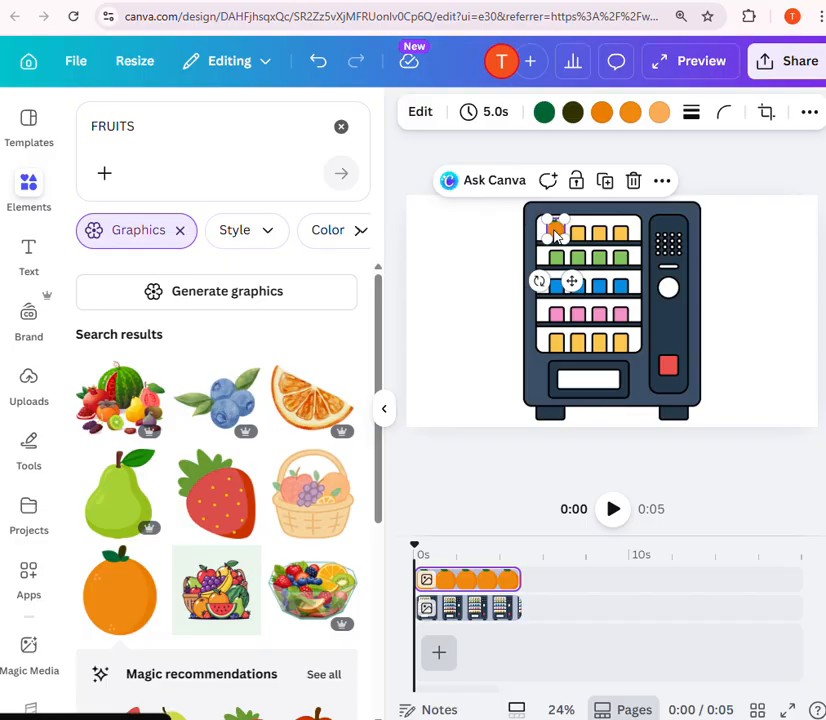
{"action": "left_click", "coordinate": [640, 250]}
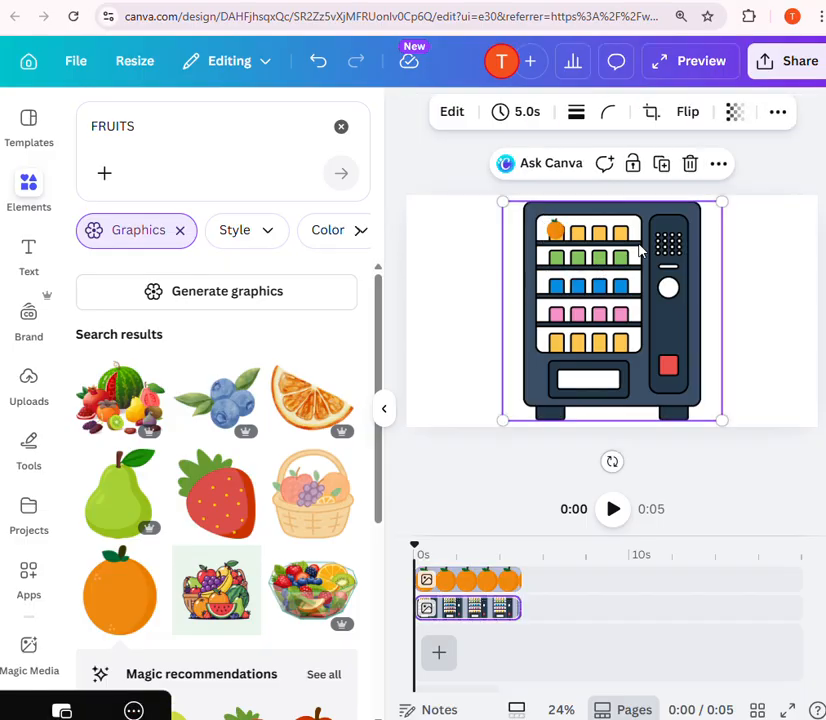
{"action": "key", "text": "ctrl+v"}
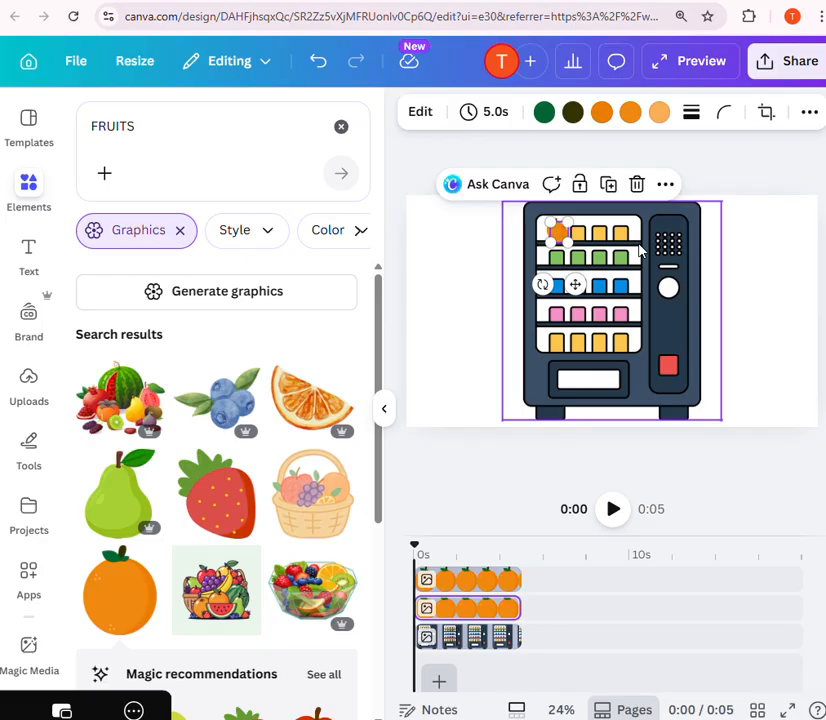
{"action": "key", "text": "ctrl+v"}
{"action": "key", "text": "ctrl+v"}
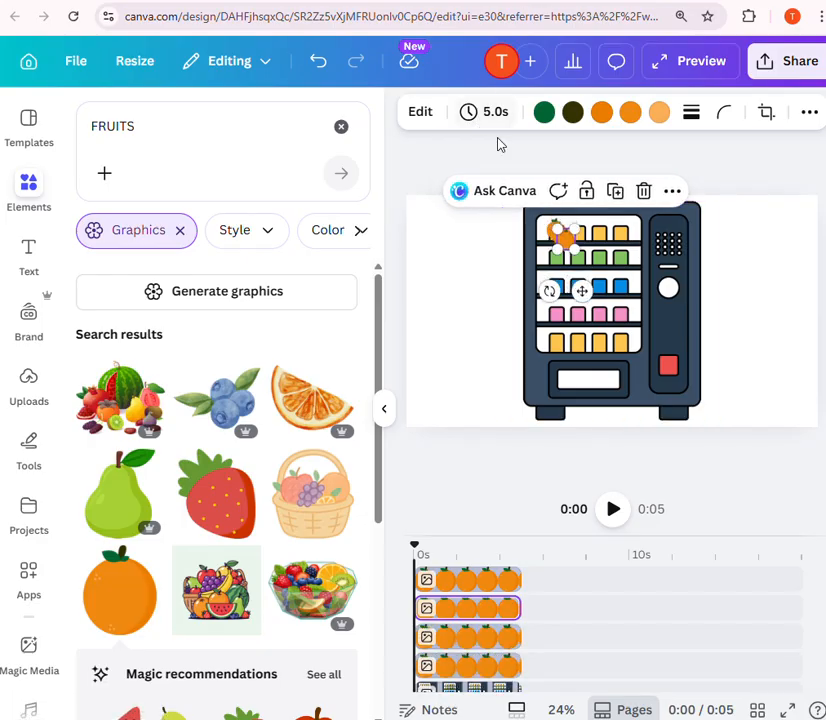
{"action": "left_click_drag", "start_coordinate": [566, 238], "coordinate": [626, 238]}
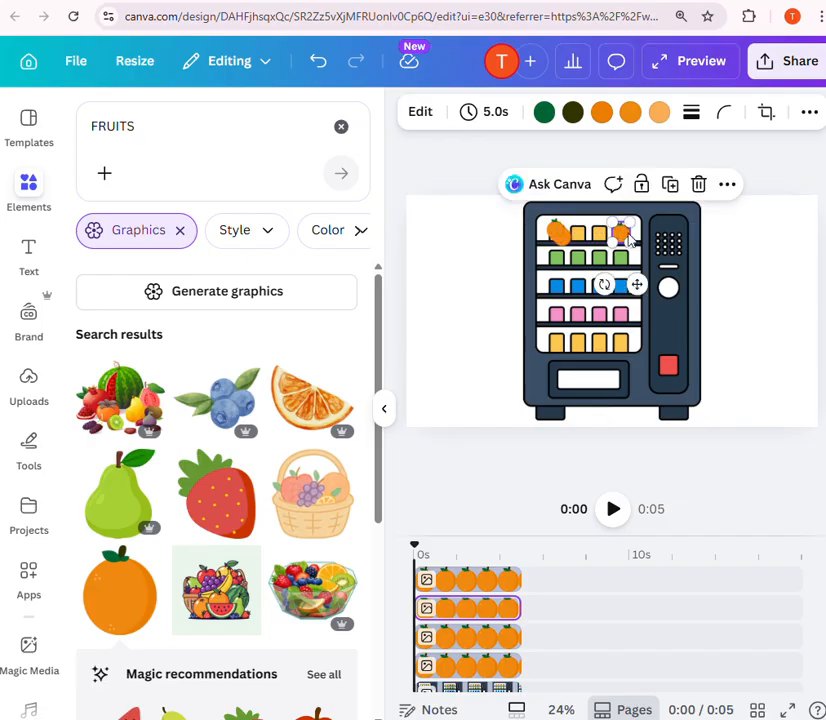
{"action": "left_click_drag", "start_coordinate": [558, 232], "coordinate": [577, 236]}
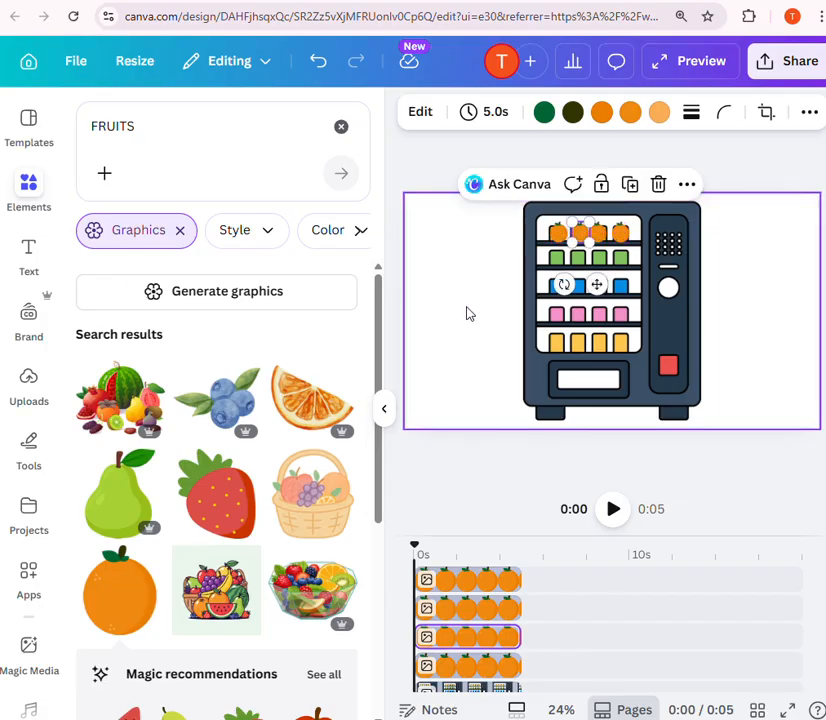
Add the green pear graphic, shrink it to item size and place it over the first green item on the second shelf.
{"action": "left_click", "coordinate": [118, 497]}
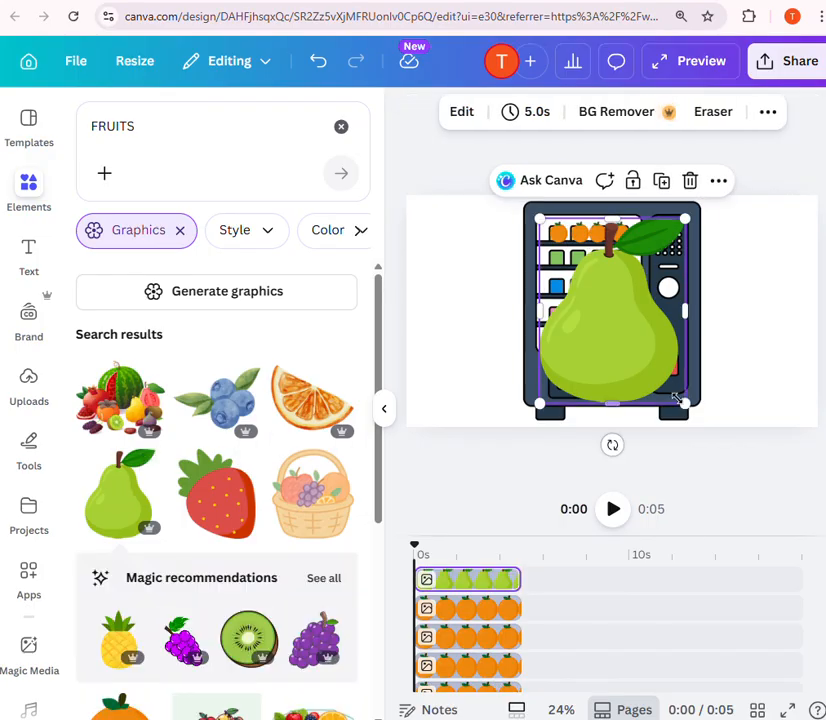
{"action": "left_click_drag", "start_coordinate": [678, 400], "coordinate": [559, 258]}
{"action": "left_click", "coordinate": [657, 262]}
{"action": "left_click", "coordinate": [552, 250]}
{"action": "left_click", "coordinate": [599, 269]}
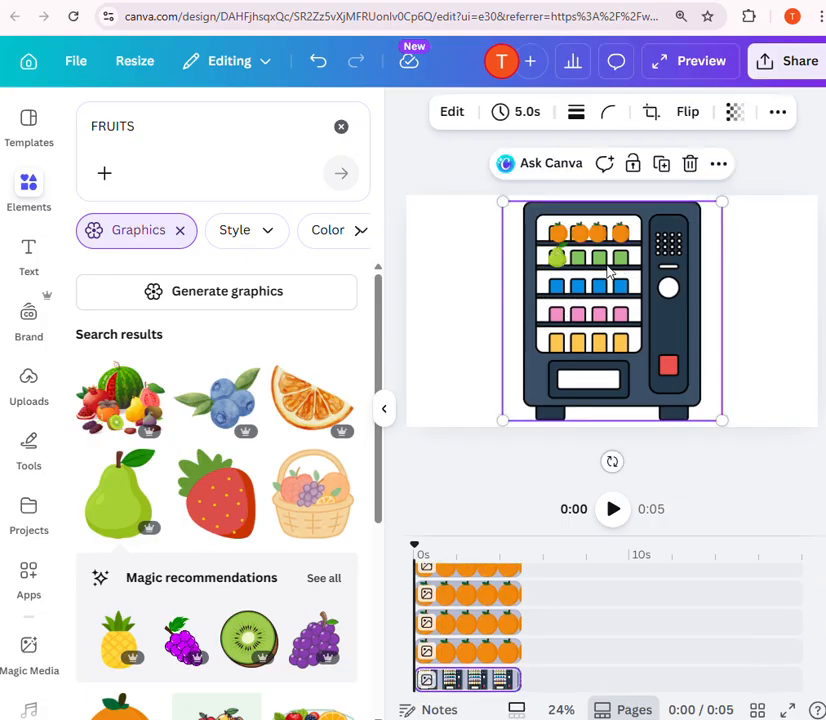
Duplicate the small pear three times and place the copies over the remaining green items on the second shelf.
{"action": "left_click", "coordinate": [559, 259]}
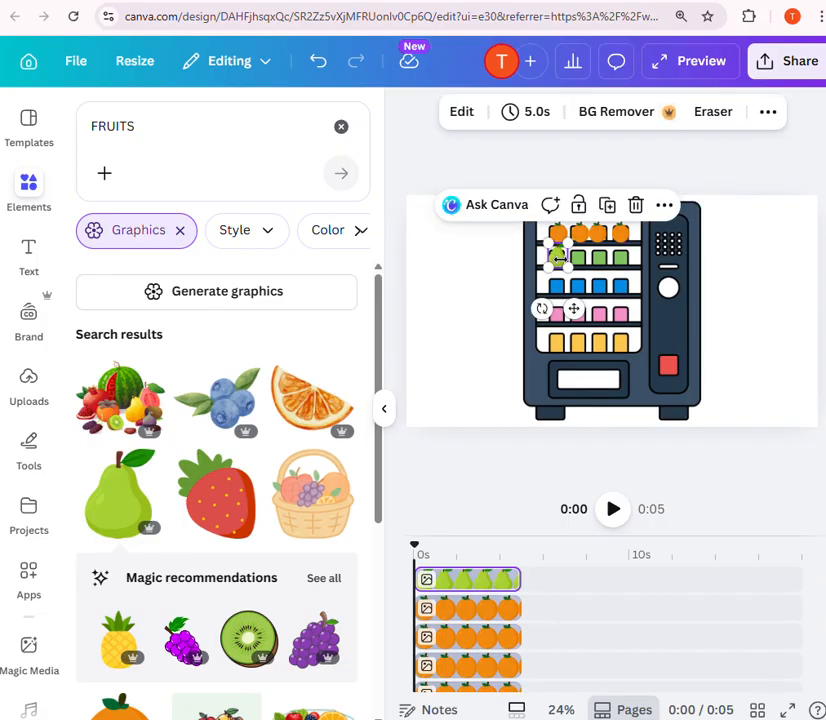
{"action": "key", "text": "ctrl+d"}
{"action": "key", "text": "ctrl+d"}
{"action": "key", "text": "ctrl+d"}
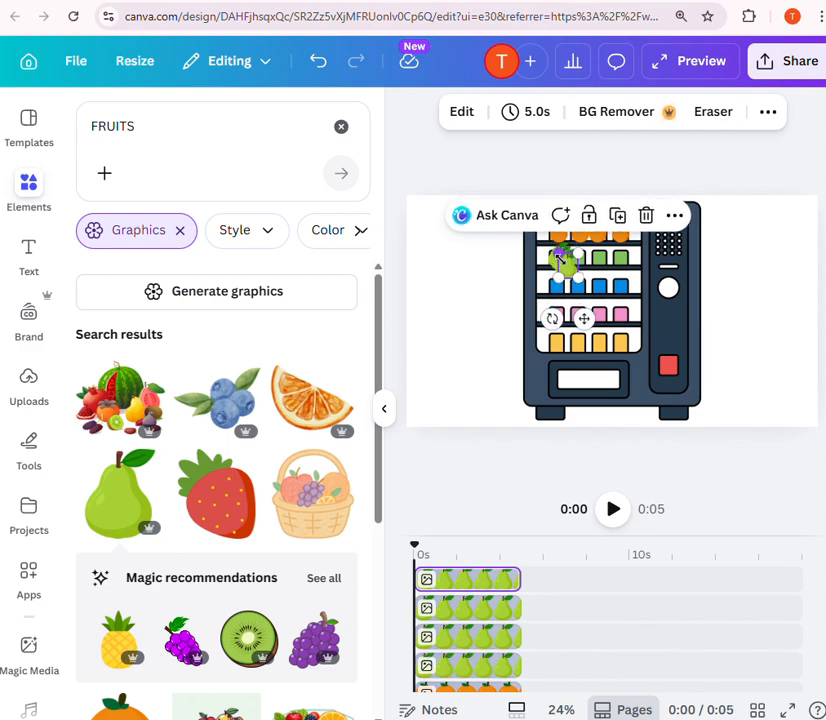
{"action": "left_click", "coordinate": [562, 258]}
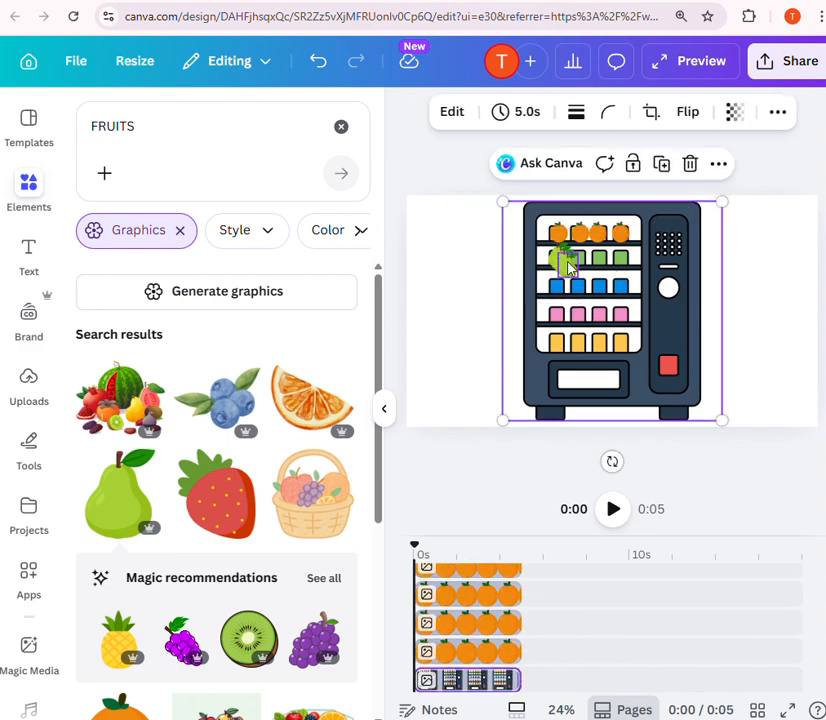
{"action": "left_click_drag", "start_coordinate": [566, 261], "coordinate": [622, 262]}
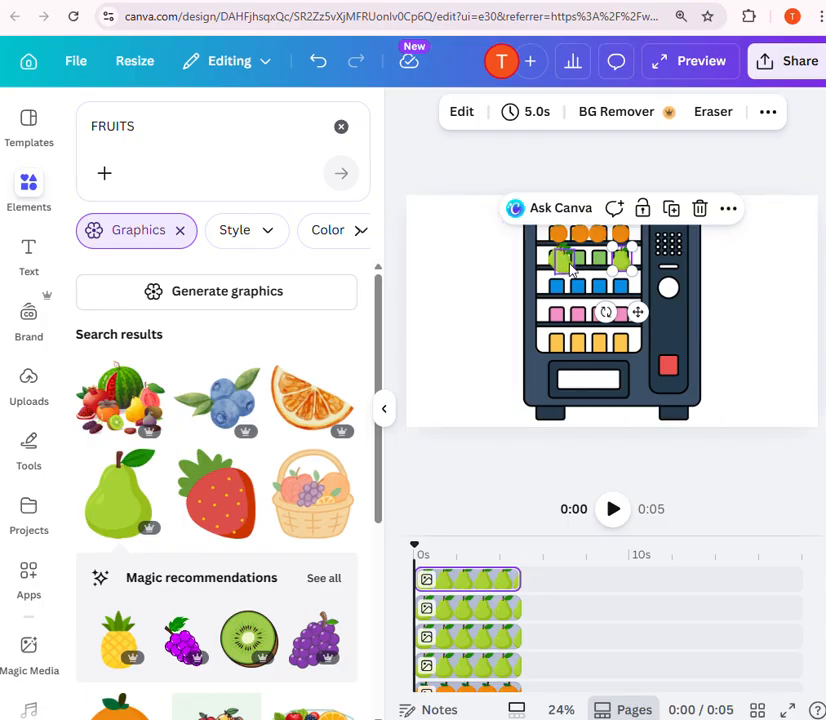
{"action": "left_click_drag", "start_coordinate": [567, 265], "coordinate": [598, 261]}
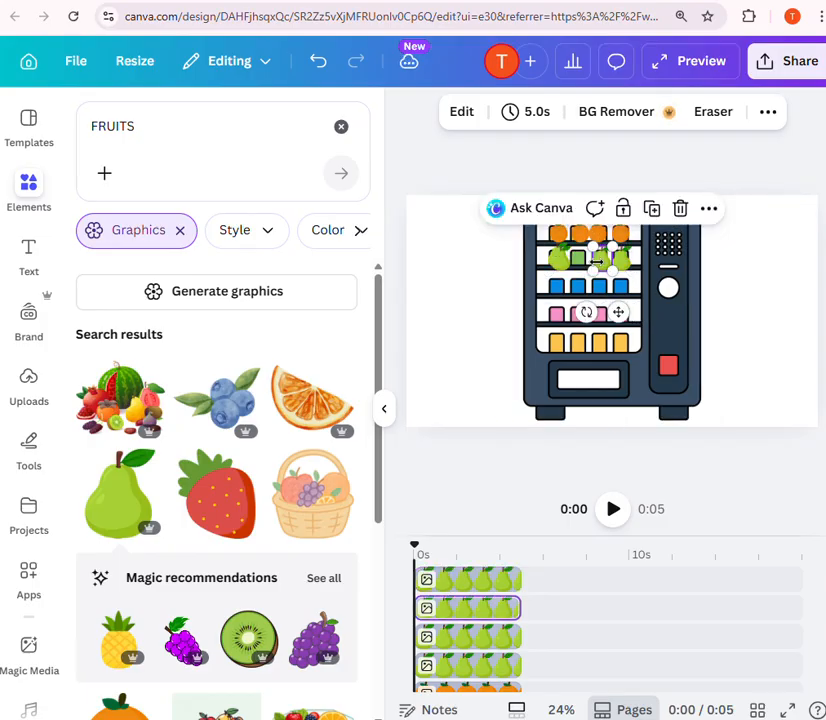
{"action": "left_click", "coordinate": [688, 286]}
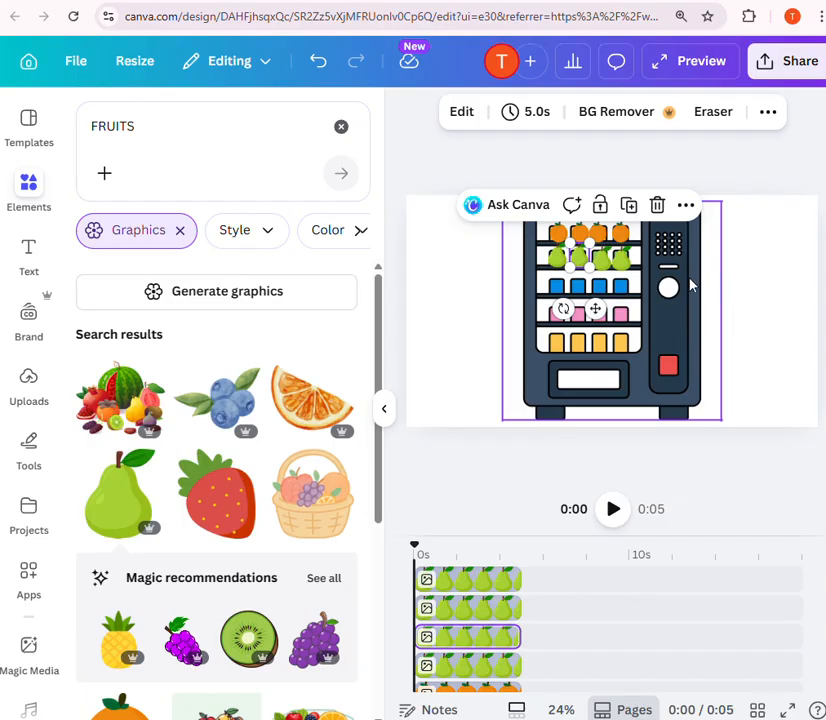
Adjust the rightmost pears on the second shelf so they sit over the last green items.
{"action": "left_click", "coordinate": [646, 263]}
{"action": "left_click_drag", "start_coordinate": [609, 263], "coordinate": [609, 262]}
{"action": "key", "text": "ctrl+d"}
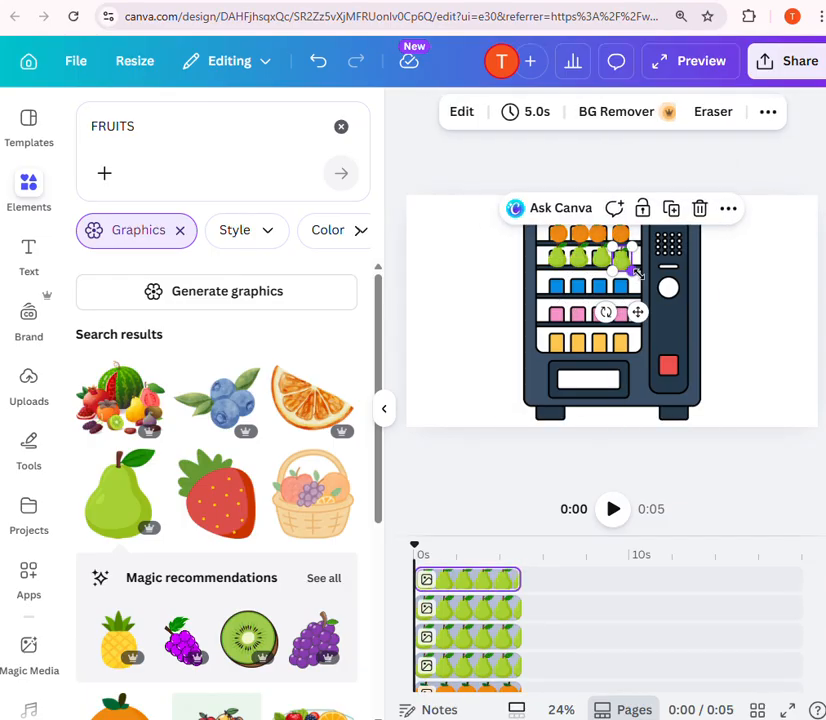
{"action": "left_click", "coordinate": [643, 285]}
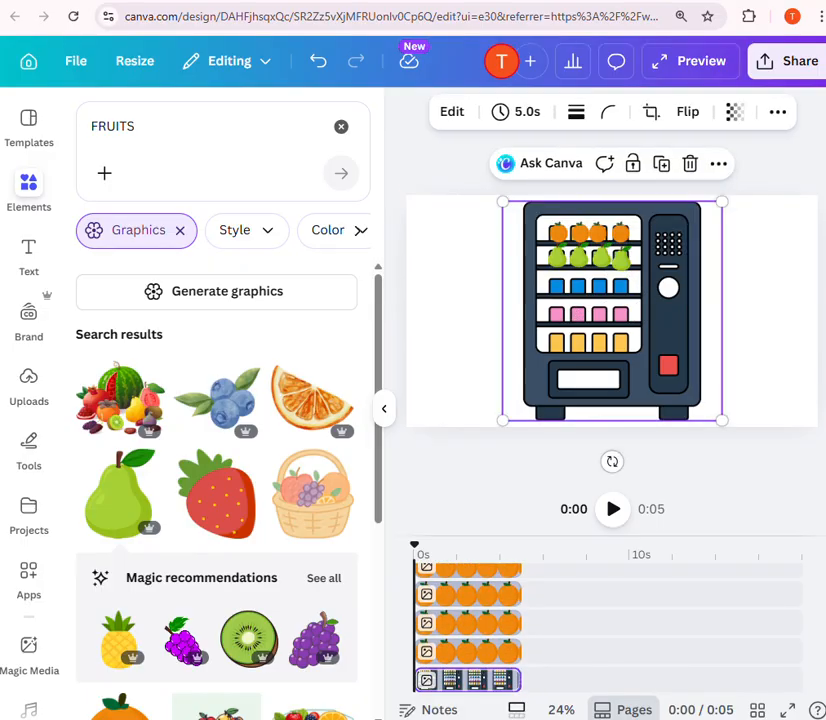
Add the graphic of three blueberries with leaves, shrink it to item size and place it over the first blue item on the third shelf.
{"action": "scroll", "coordinate": [241, 566], "scroll_direction": "down", "scroll_amount": 4}
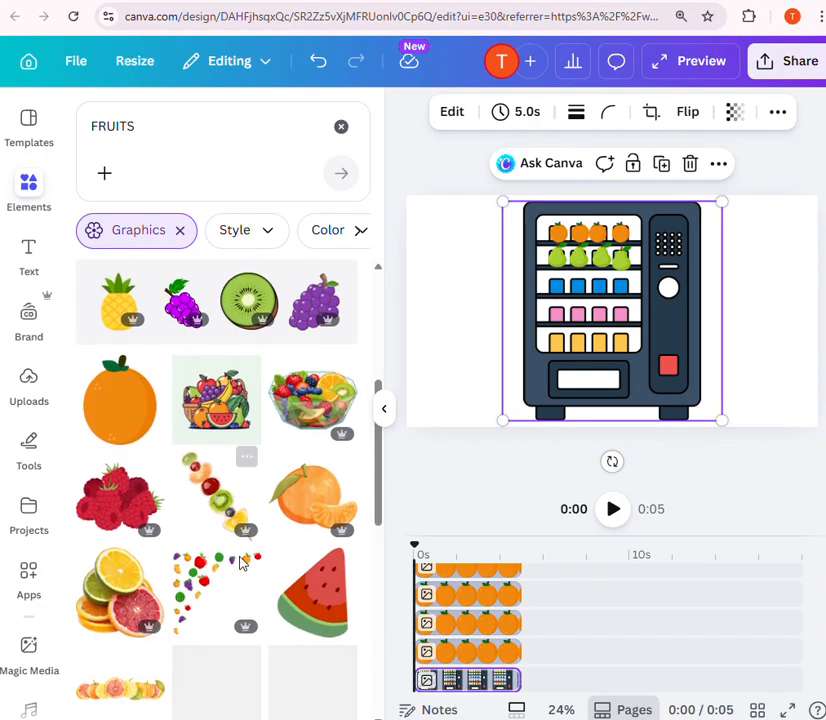
{"action": "scroll", "coordinate": [241, 566], "scroll_direction": "down", "scroll_amount": 5}
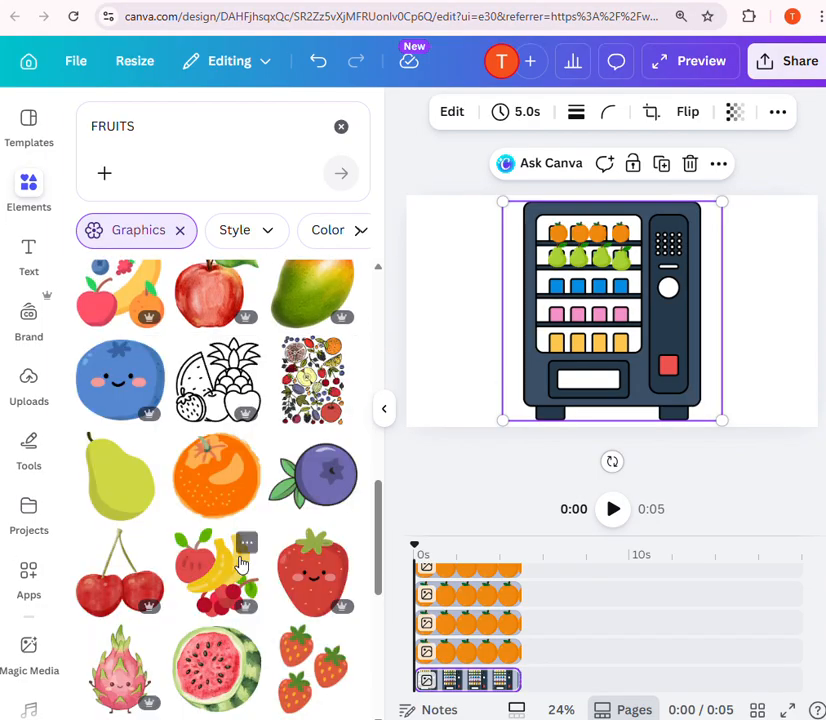
{"action": "scroll", "coordinate": [260, 556], "scroll_direction": "down", "scroll_amount": 7}
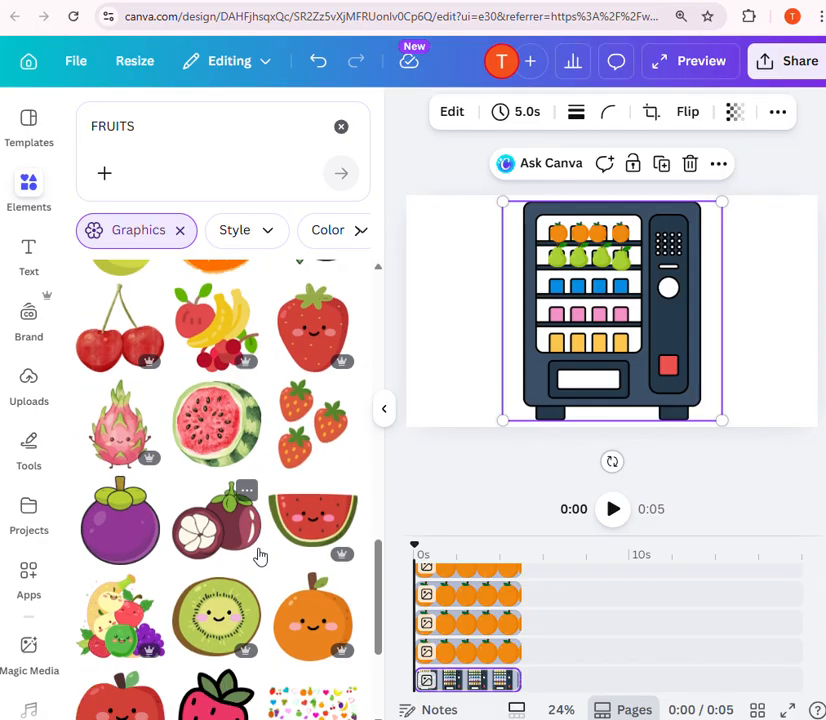
{"action": "scroll", "coordinate": [260, 556], "scroll_direction": "down", "scroll_amount": 2}
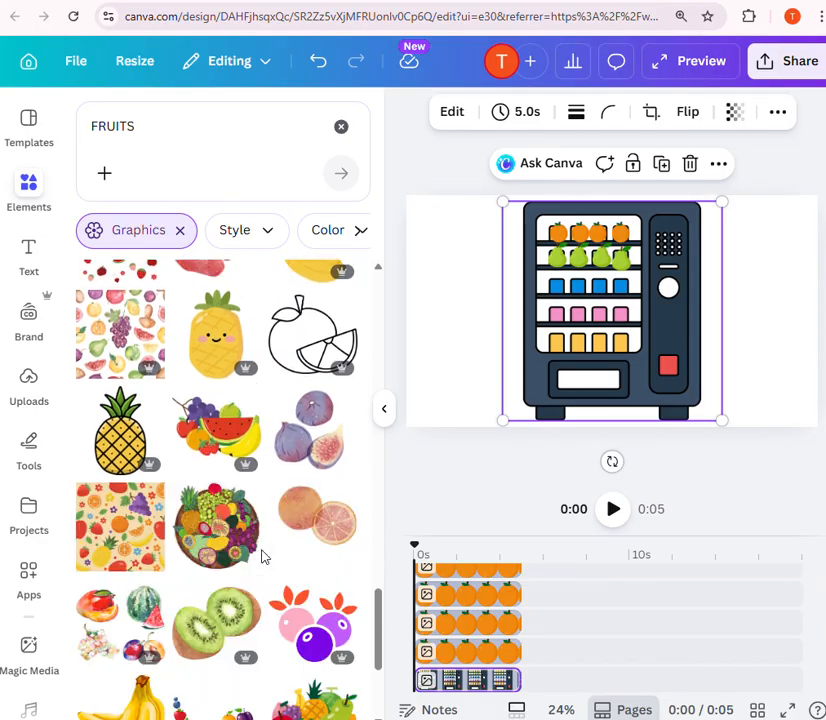
{"action": "scroll", "coordinate": [262, 555], "scroll_direction": "down", "scroll_amount": 2}
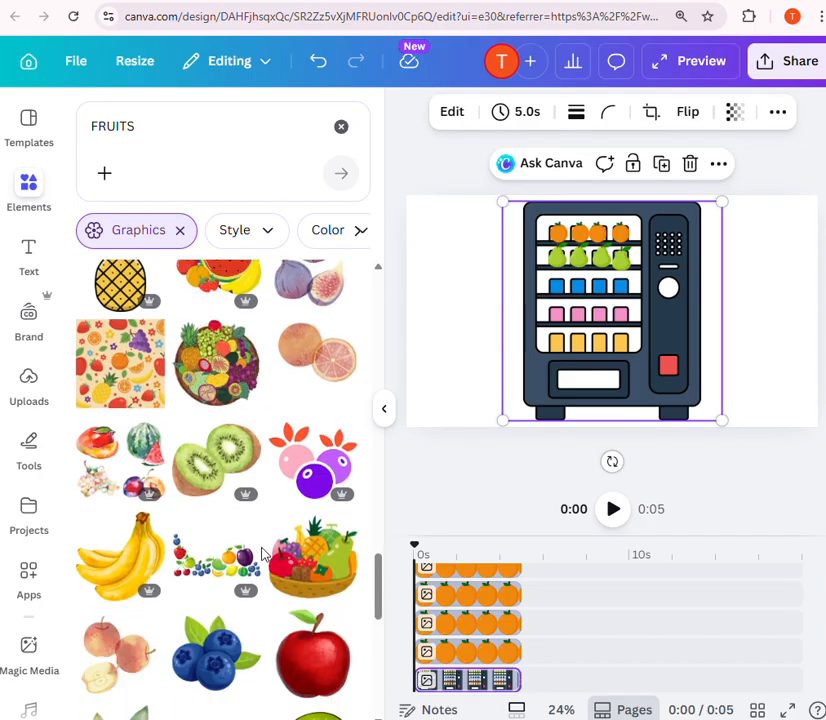
{"action": "scroll", "coordinate": [264, 551], "scroll_direction": "down", "scroll_amount": 1}
{"action": "left_click", "coordinate": [225, 583]}
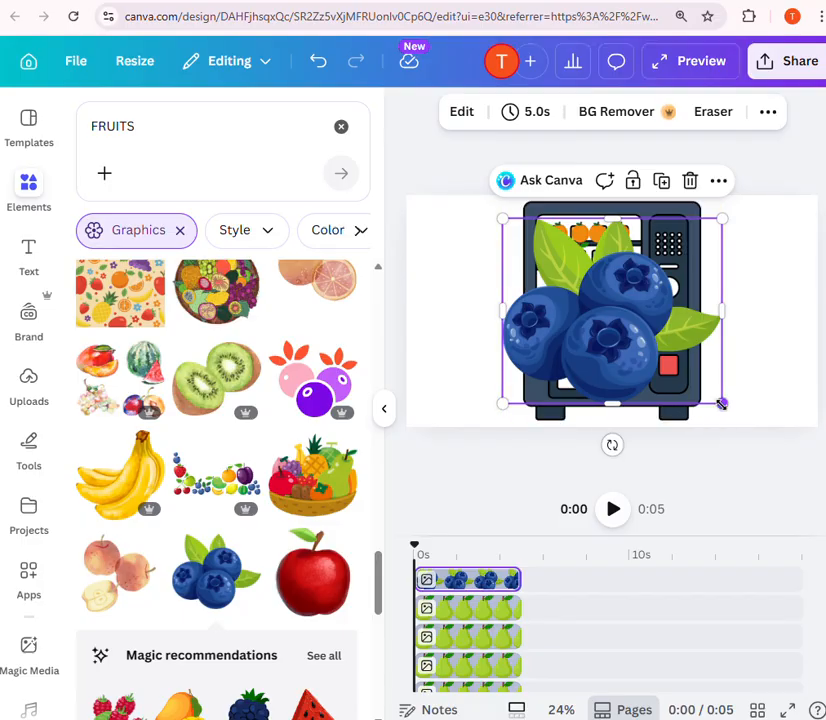
{"action": "left_click_drag", "start_coordinate": [721, 403], "coordinate": [570, 294]}
{"action": "left_click", "coordinate": [577, 302]}
{"action": "left_click", "coordinate": [561, 287]}
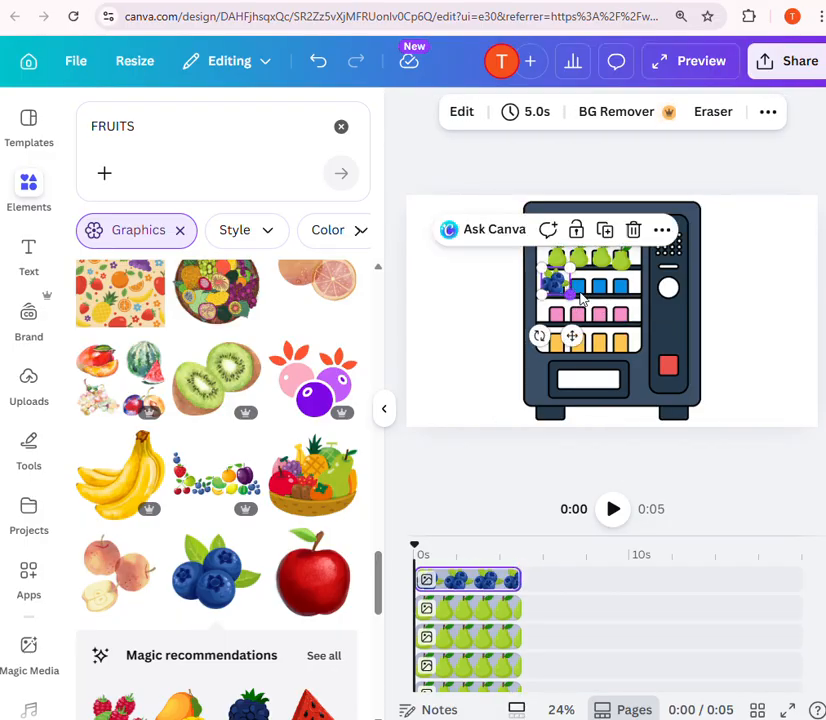
{"action": "left_click", "coordinate": [582, 298]}
{"action": "left_click", "coordinate": [555, 286]}
Duplicate the small blueberry graphic three times and place the copies over the remaining blue items on the third shelf.
{"action": "key", "text": "ctrl+d"}
{"action": "key", "text": "ctrl+d"}
{"action": "key", "text": "ctrl+d"}
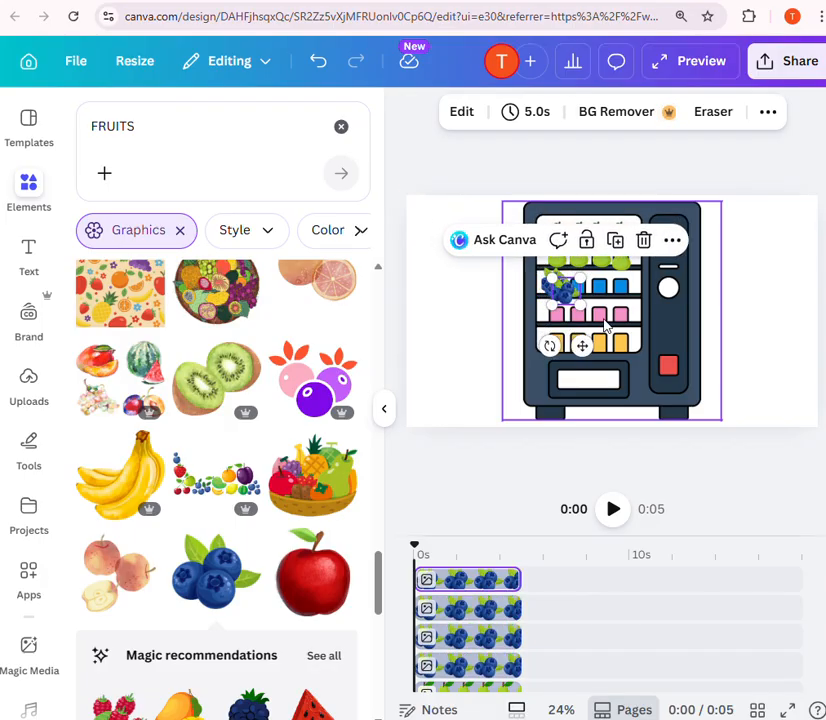
{"action": "left_click", "coordinate": [562, 286]}
{"action": "left_click", "coordinate": [562, 286]}
{"action": "left_click_drag", "start_coordinate": [562, 286], "coordinate": [619, 290]}
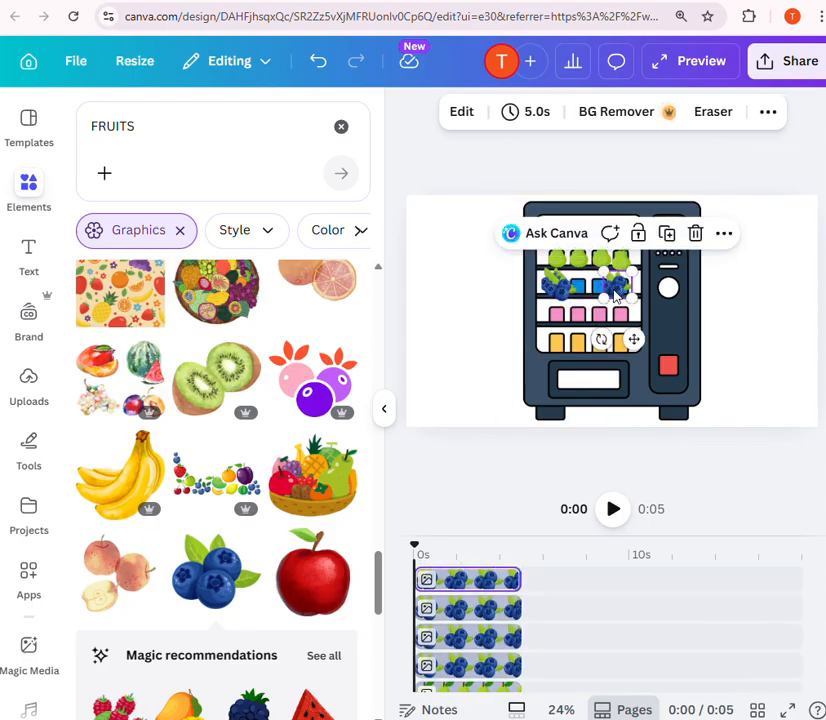
{"action": "mouse_move", "coordinate": [556, 297]}
{"action": "left_mouse_down"}
{"action": "mouse_move", "coordinate": [590, 288]}
{"action": "mouse_move", "coordinate": [564, 296]}
{"action": "mouse_move", "coordinate": [577, 287]}
{"action": "mouse_move", "coordinate": [563, 289]}
{"action": "left_mouse_up"}
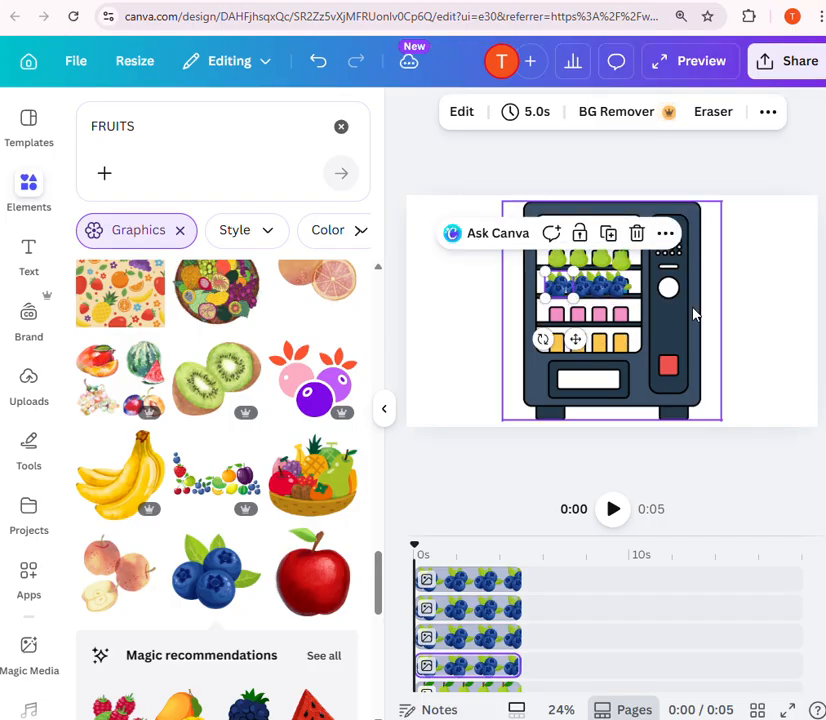
{"action": "left_click", "coordinate": [724, 318]}
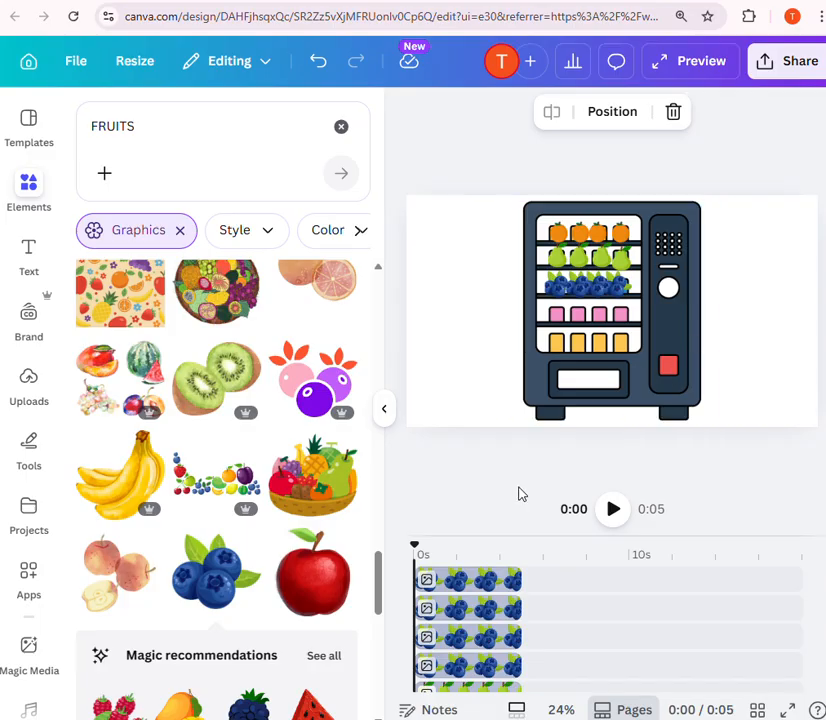
Add the red apple graphic, shrink it to item size and place it over the first pink item on the fourth shelf.
{"action": "left_click", "coordinate": [311, 579]}
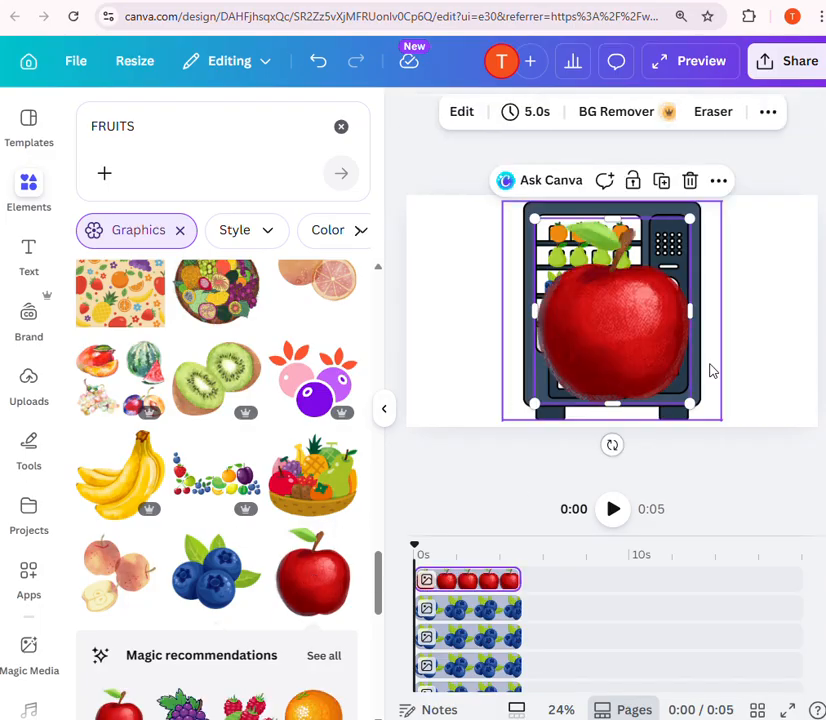
{"action": "left_click_drag", "start_coordinate": [691, 401], "coordinate": [558, 318]}
{"action": "left_click", "coordinate": [560, 255]}
{"action": "left_click", "coordinate": [548, 236]}
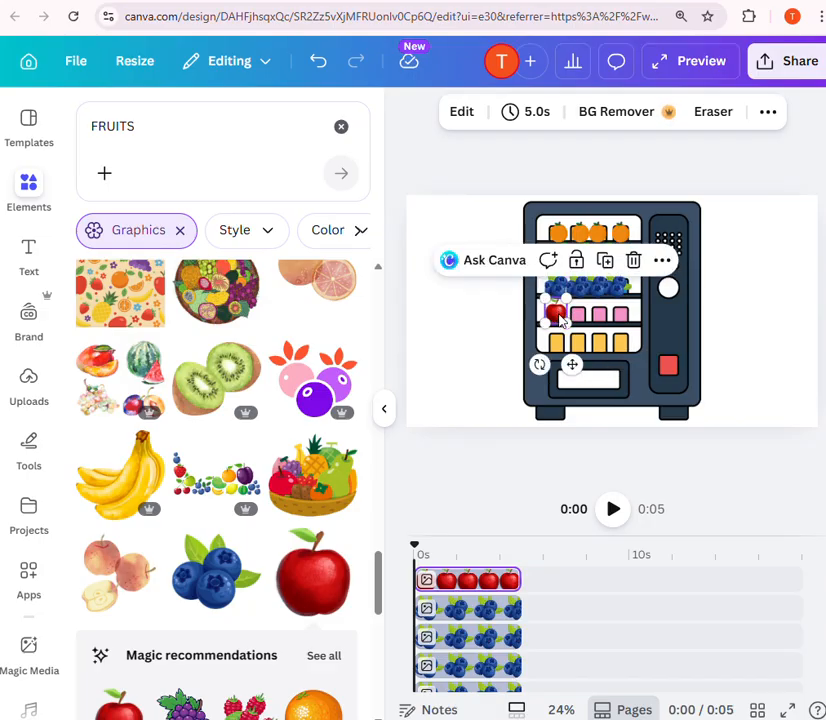
Make three copies of the small apple and place them over the remaining pink items on the fourth shelf.
{"action": "key", "text": "ctrl+d"}
{"action": "key", "text": "ctrl+d"}
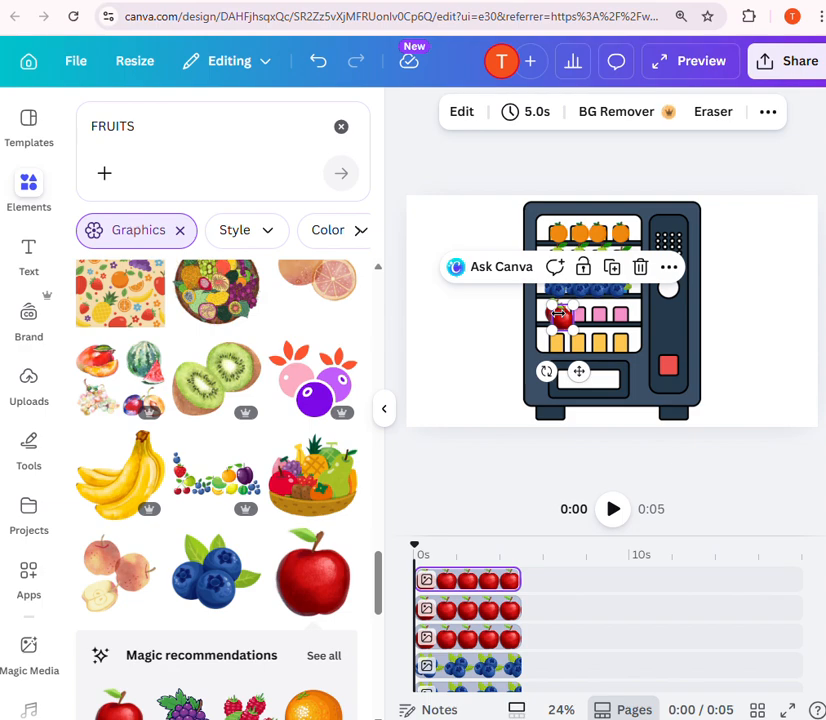
{"action": "key", "text": "ctrl+d"}
{"action": "left_click", "coordinate": [640, 337]}
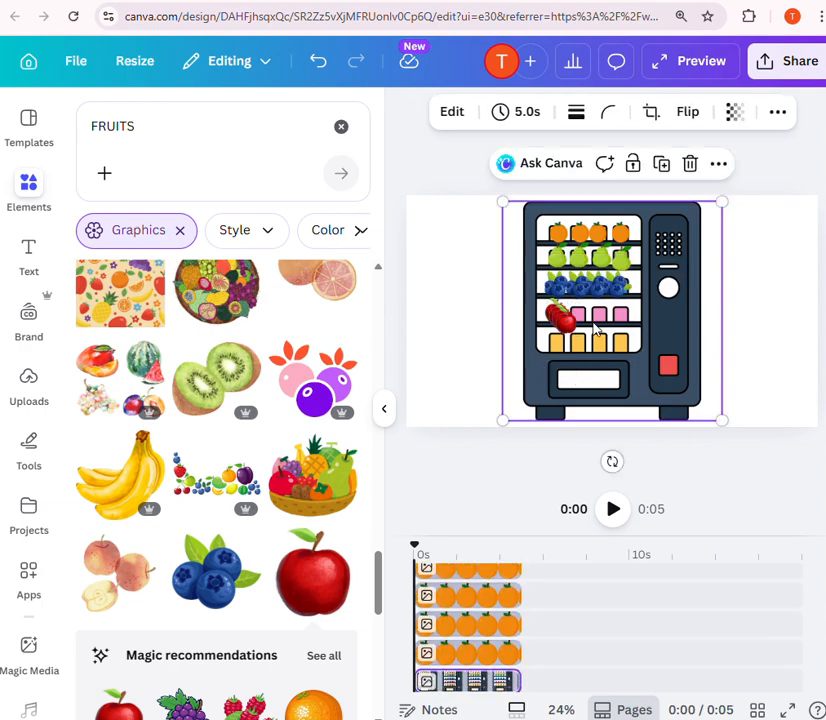
{"action": "left_click", "coordinate": [570, 322]}
{"action": "mouse_move", "coordinate": [571, 321]}
{"action": "left_mouse_down"}
{"action": "mouse_move", "coordinate": [624, 315]}
{"action": "mouse_move", "coordinate": [581, 317]}
{"action": "left_mouse_up"}
{"action": "left_click", "coordinate": [648, 330]}
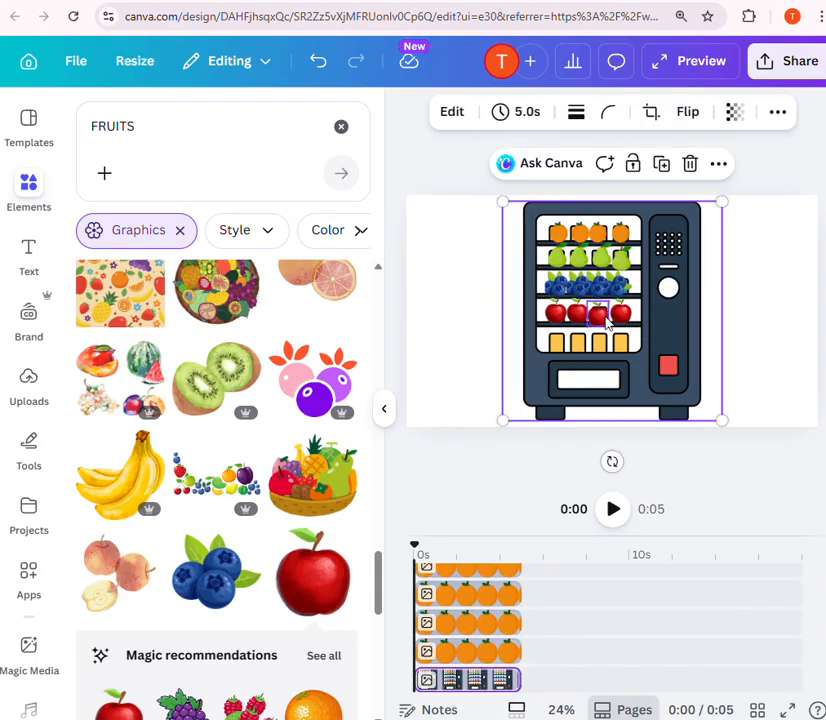
Nudge the third apple on the fourth shelf upward so it lines up with the other apples.
{"action": "left_click", "coordinate": [603, 317]}
{"action": "key", "text": "Up"}
{"action": "key", "text": "Up"}
{"action": "key", "text": "Up"}
{"action": "key", "text": "Up"}
{"action": "key", "text": "Up"}
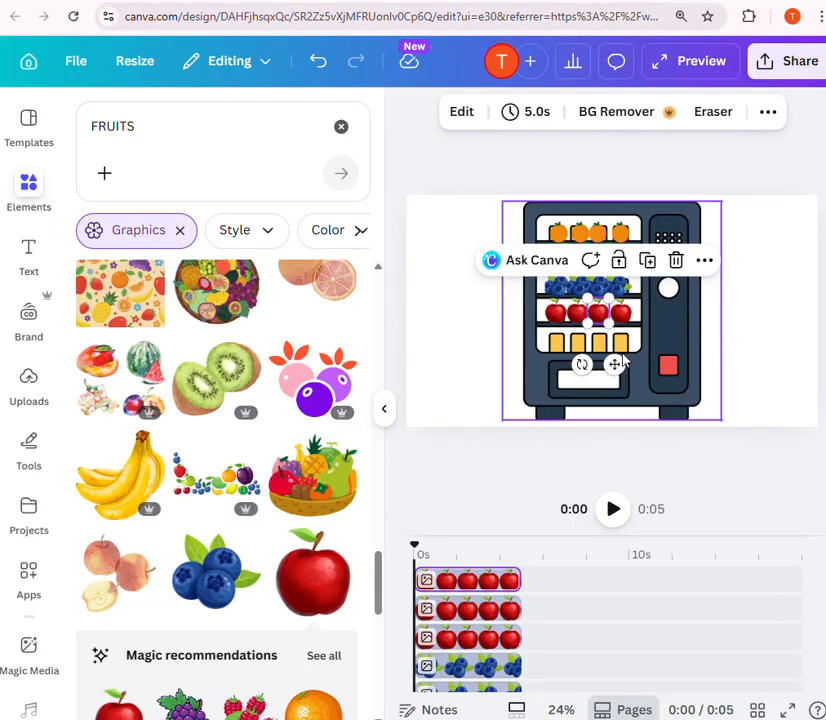
{"action": "left_click", "coordinate": [624, 369]}
Add the banana bunch graphic, shrink it to item size and place it over the first item on the bottom shelf.
{"action": "left_click", "coordinate": [125, 487]}
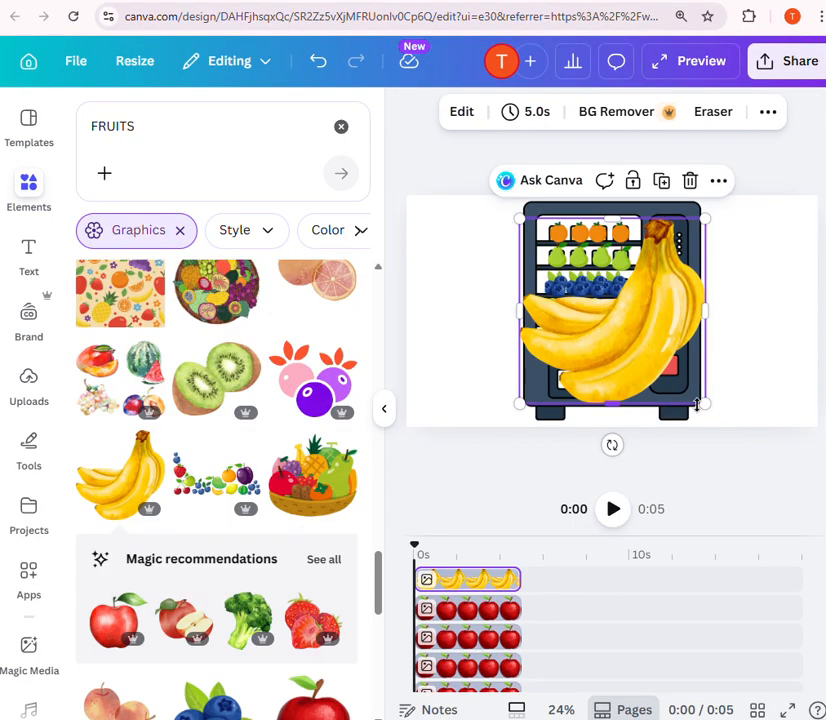
{"action": "left_click_drag", "start_coordinate": [706, 403], "coordinate": [558, 346]}
{"action": "left_click", "coordinate": [571, 352]}
{"action": "left_click", "coordinate": [556, 348]}
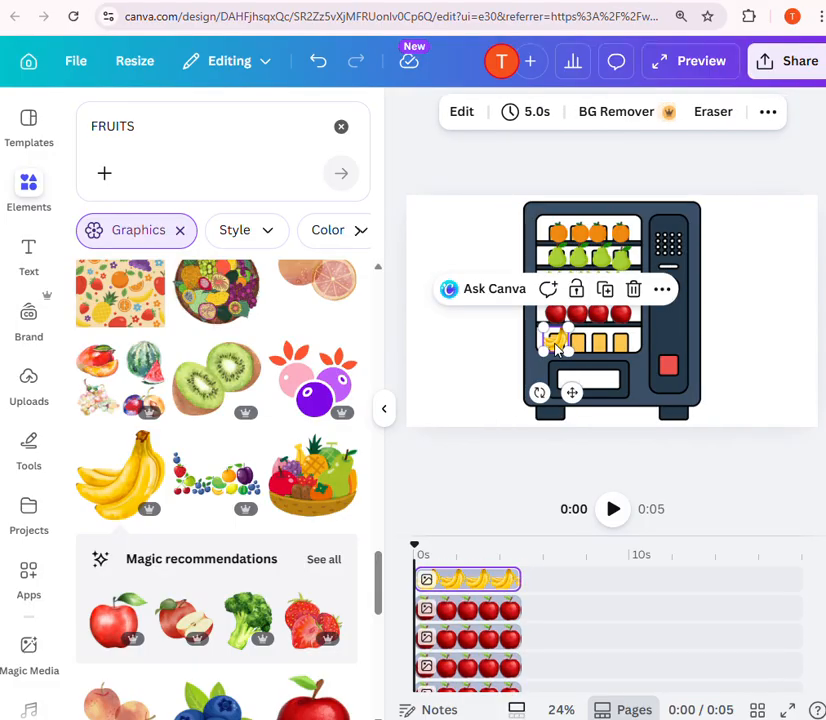
Duplicate the small banana bunch three times and place the copies over the remaining yellow items on the bottom shelf.
{"action": "key", "text": "ctrl+d"}
{"action": "key", "text": "ctrl+d"}
{"action": "key", "text": "ctrl+d"}
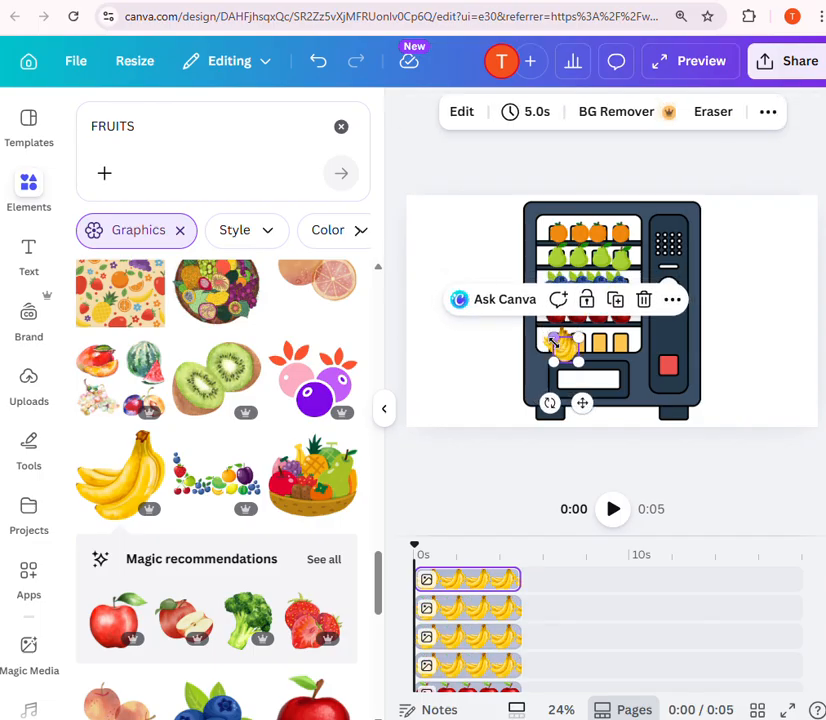
{"action": "left_click", "coordinate": [562, 341]}
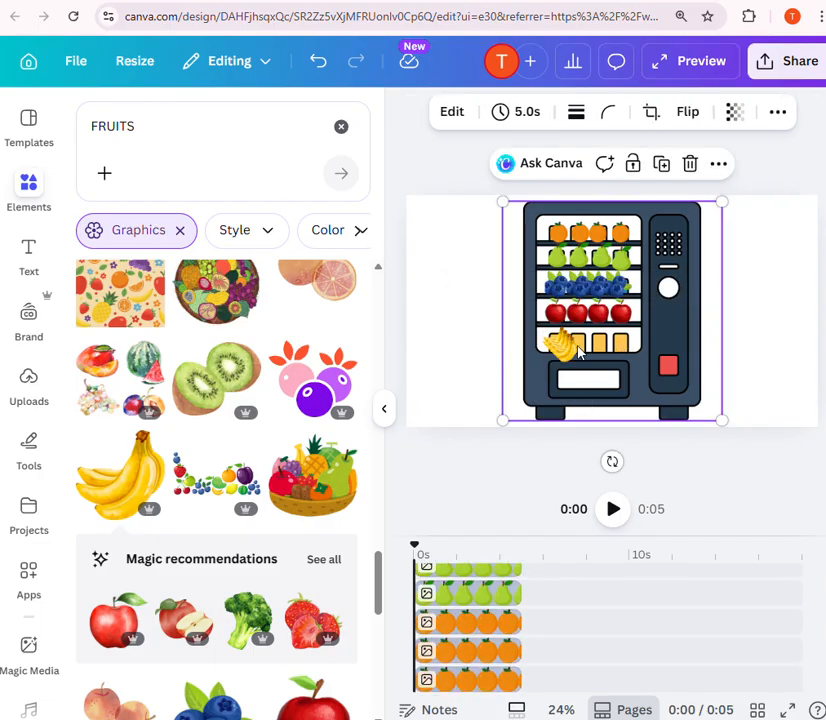
{"action": "left_click", "coordinate": [562, 341]}
{"action": "left_click_drag", "start_coordinate": [562, 341], "coordinate": [580, 346]}
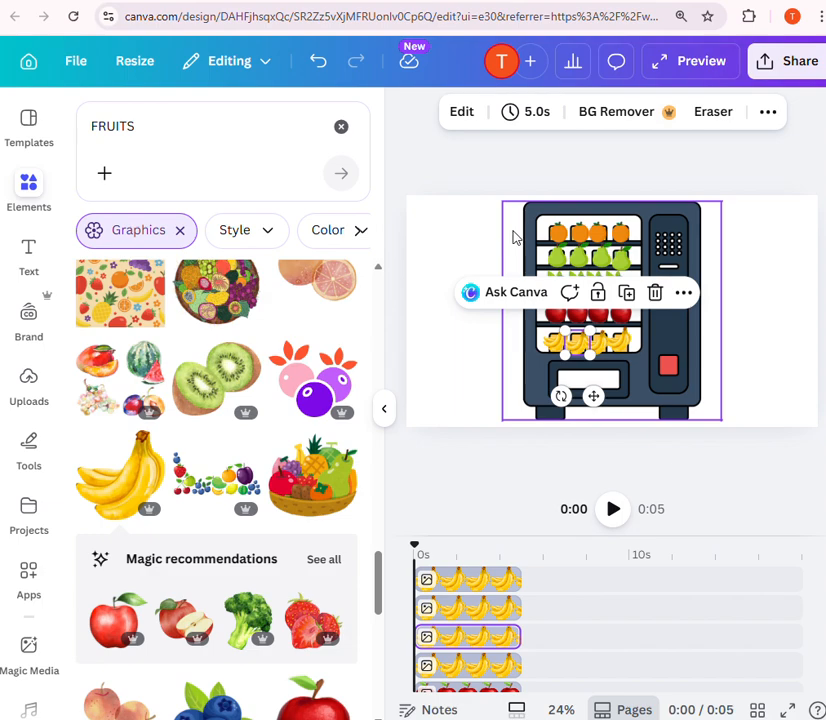
{"action": "left_click", "coordinate": [461, 231]}
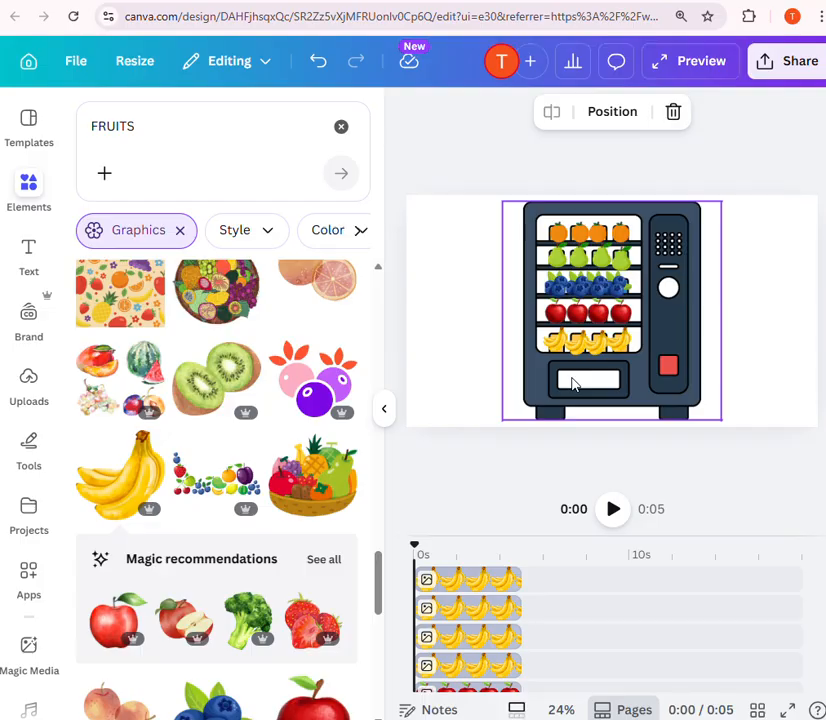
{"action": "left_click", "coordinate": [686, 442]}
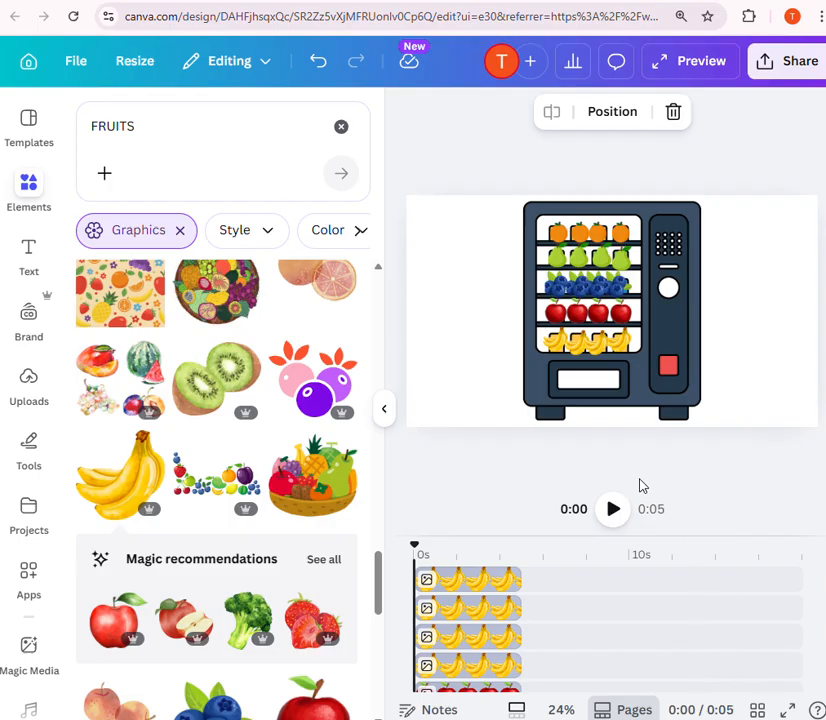
Extend the vending machine graphic's duration on the timeline to 30.1 s.
{"action": "scroll", "coordinate": [505, 600], "scroll_direction": "down", "scroll_amount": 3}
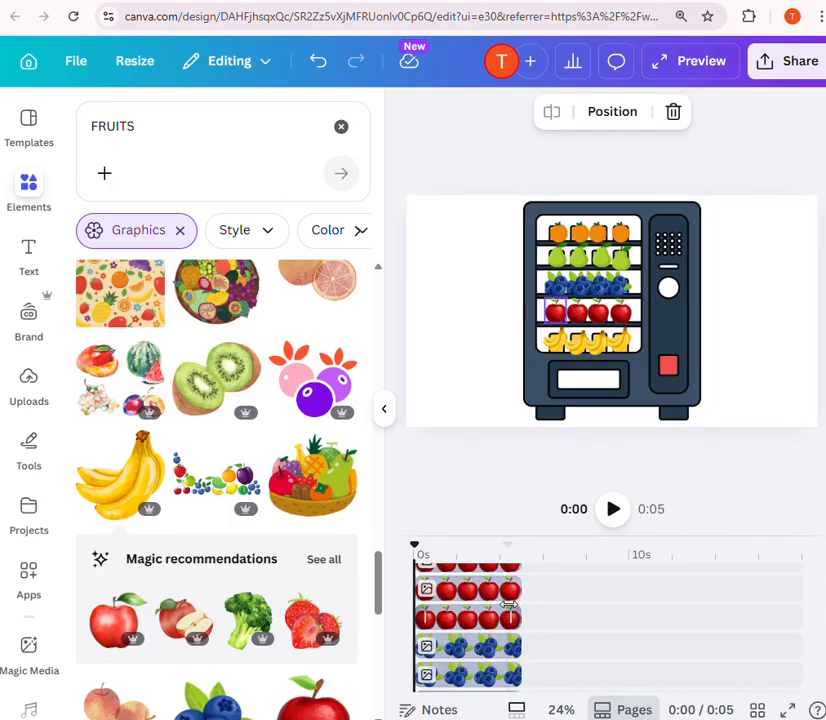
{"action": "scroll", "coordinate": [509, 604], "scroll_direction": "down", "scroll_amount": 4}
{"action": "left_click", "coordinate": [501, 586]}
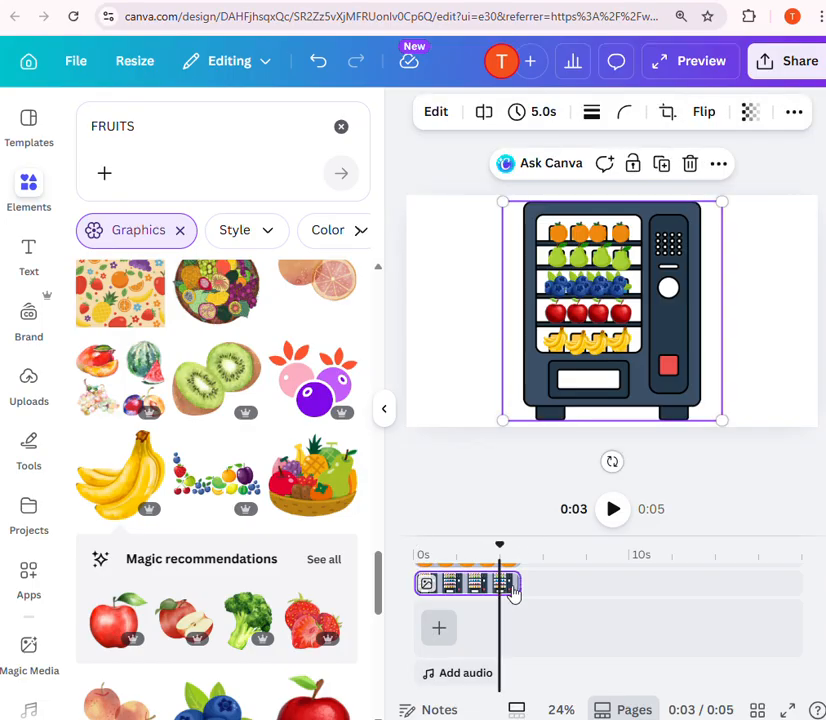
{"action": "left_click_drag", "start_coordinate": [519, 586], "coordinate": [825, 600]}
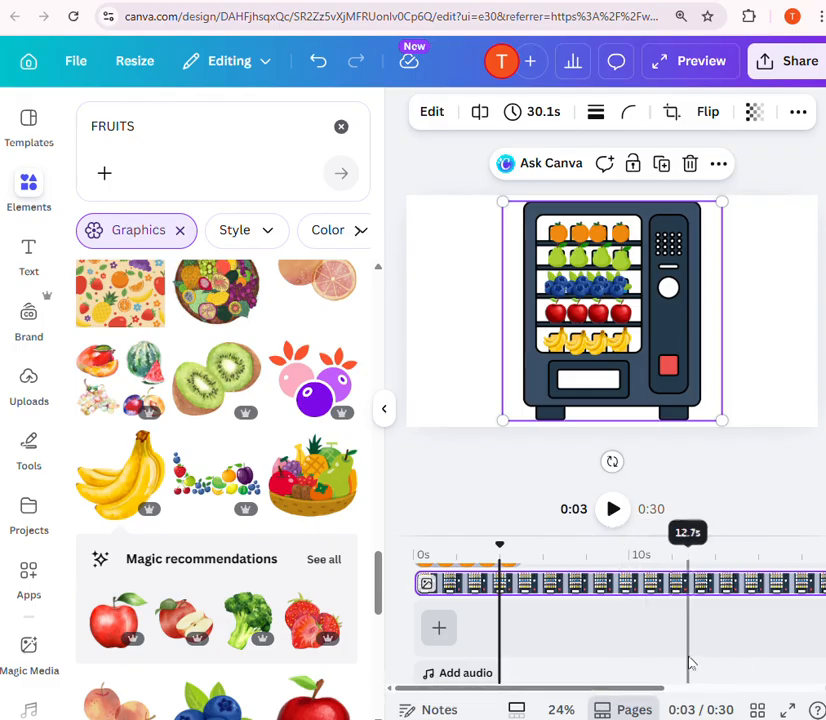
{"action": "scroll", "coordinate": [690, 663], "scroll_direction": "down", "scroll_amount": 10}
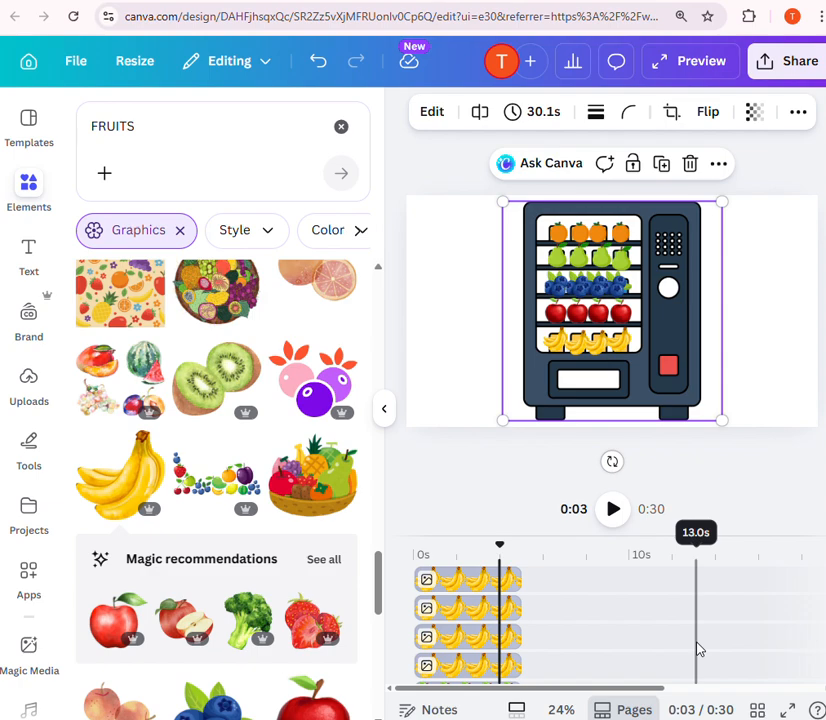
Replace the fruit search with "JUICE GLASS EMPTY" and limit the results to graphics.
{"action": "left_click", "coordinate": [341, 127]}
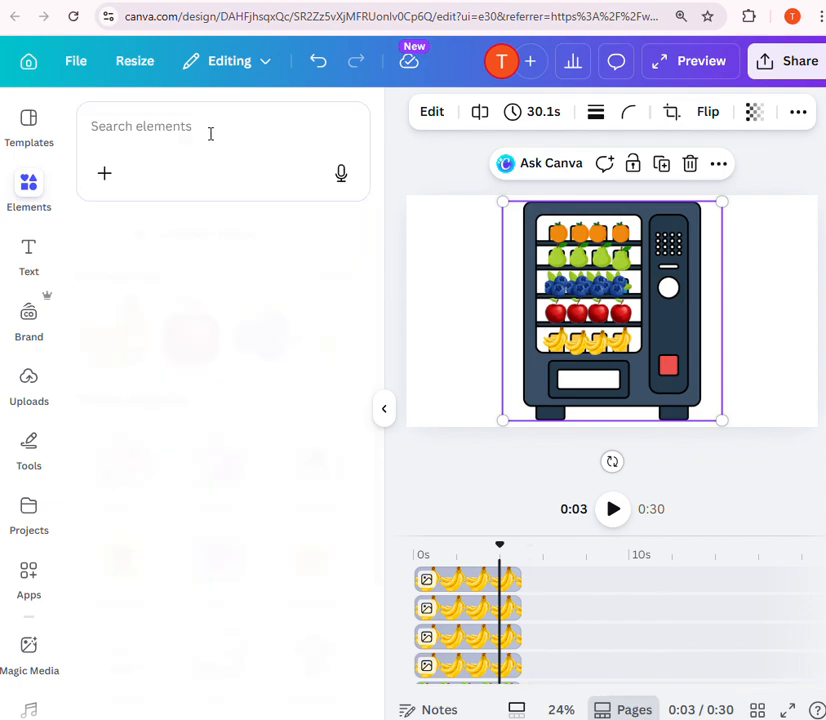
{"action": "left_click", "coordinate": [210, 133]}
{"action": "type", "text": "JUIC"}
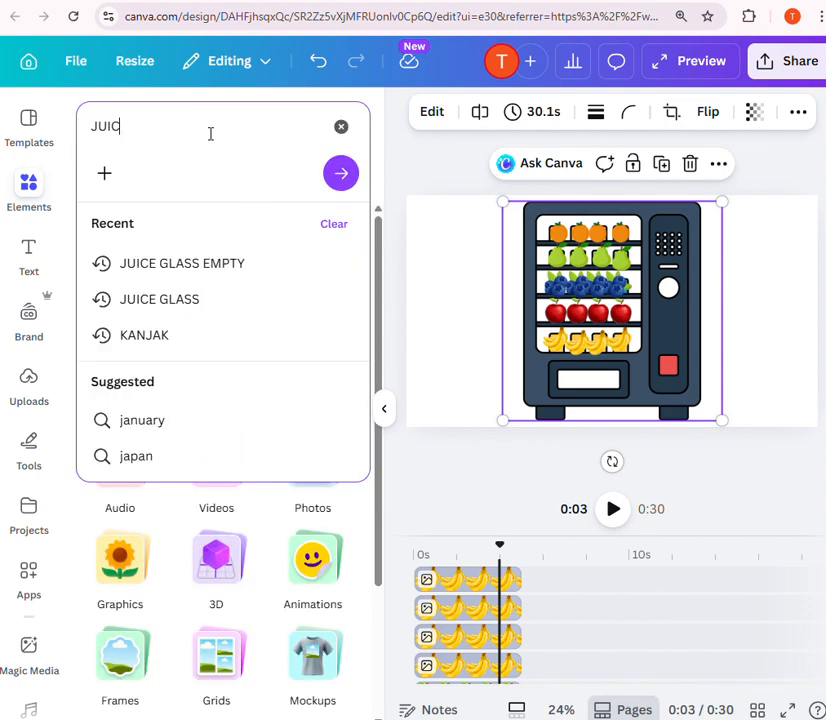
{"action": "type", "text": "E GLASS"}
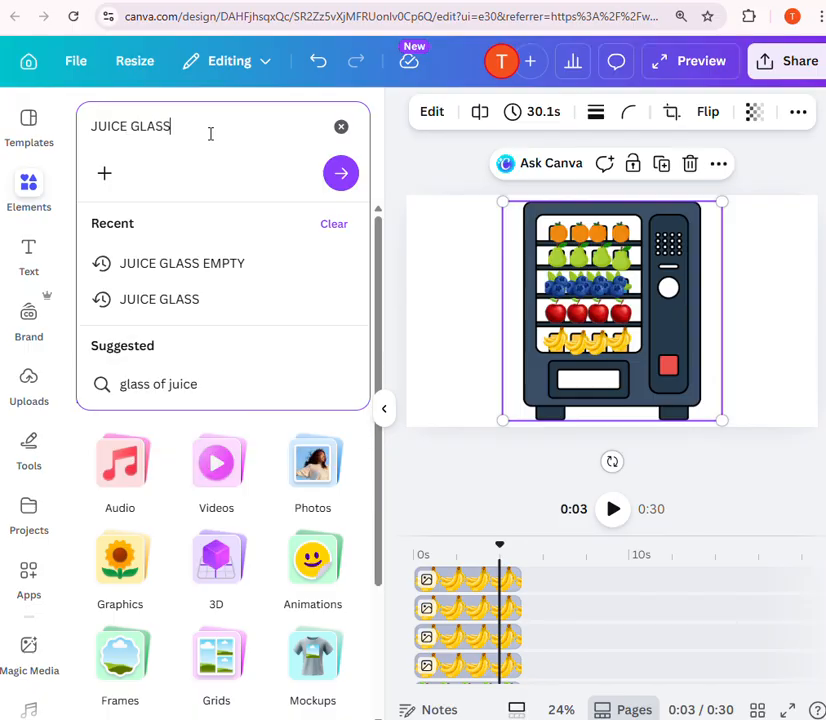
{"action": "left_click", "coordinate": [204, 266]}
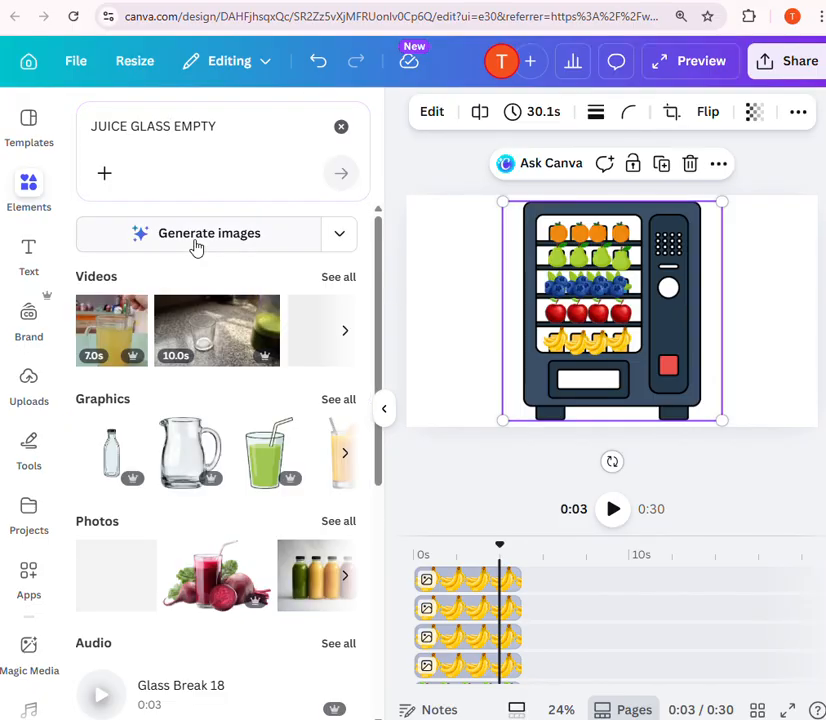
{"action": "left_click", "coordinate": [205, 238]}
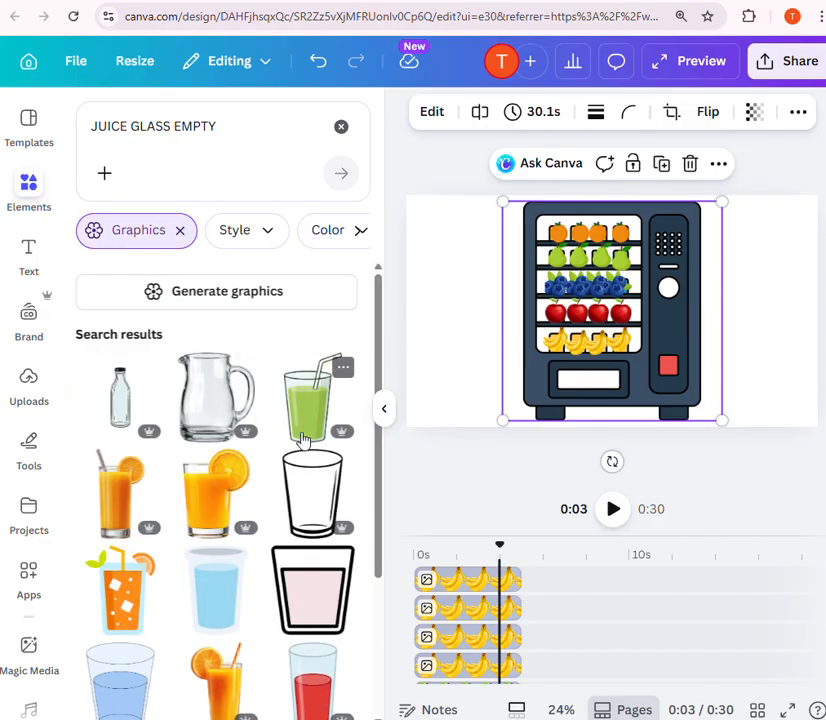
Look through the empty juice glass graphics results for a glass that suits the vending machine scene.
{"action": "scroll", "coordinate": [198, 483], "scroll_direction": "down", "scroll_amount": 2}
{"action": "scroll", "coordinate": [220, 553], "scroll_direction": "down", "scroll_amount": 1}
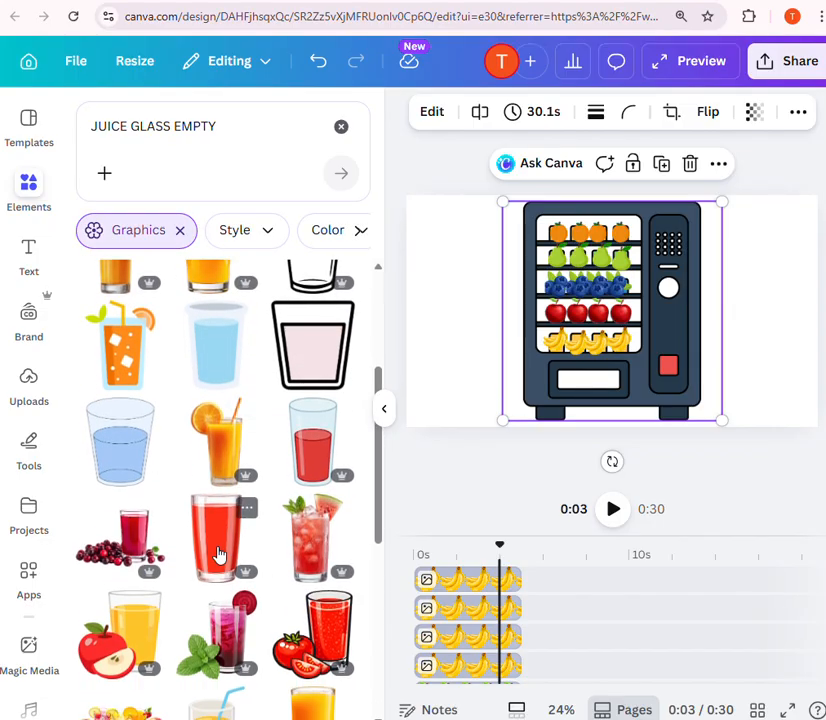
{"action": "scroll", "coordinate": [218, 555], "scroll_direction": "down", "scroll_amount": 3}
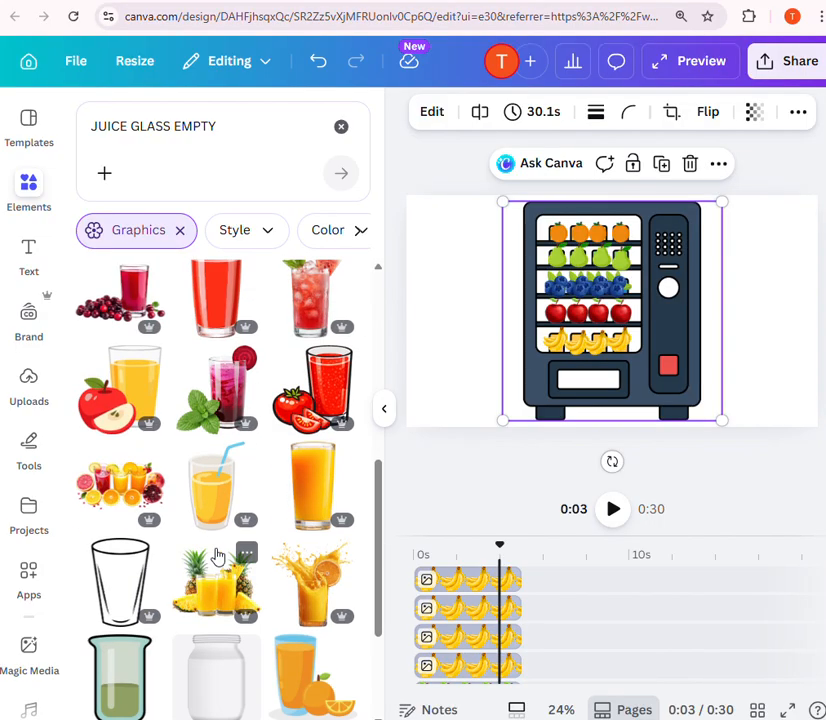
{"action": "scroll", "coordinate": [226, 558], "scroll_direction": "down", "scroll_amount": 5}
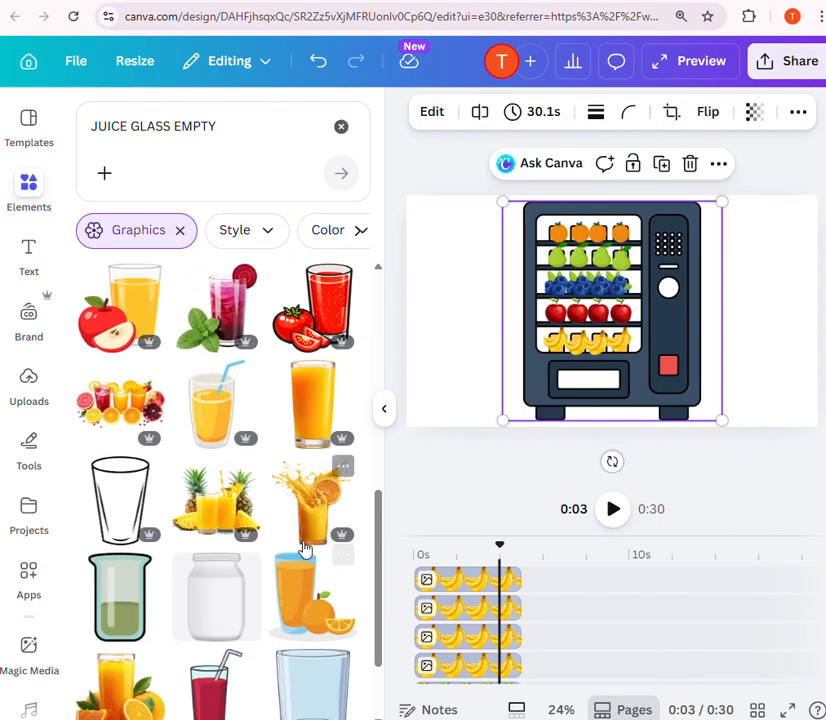
{"action": "scroll", "coordinate": [230, 575], "scroll_direction": "down", "scroll_amount": 4}
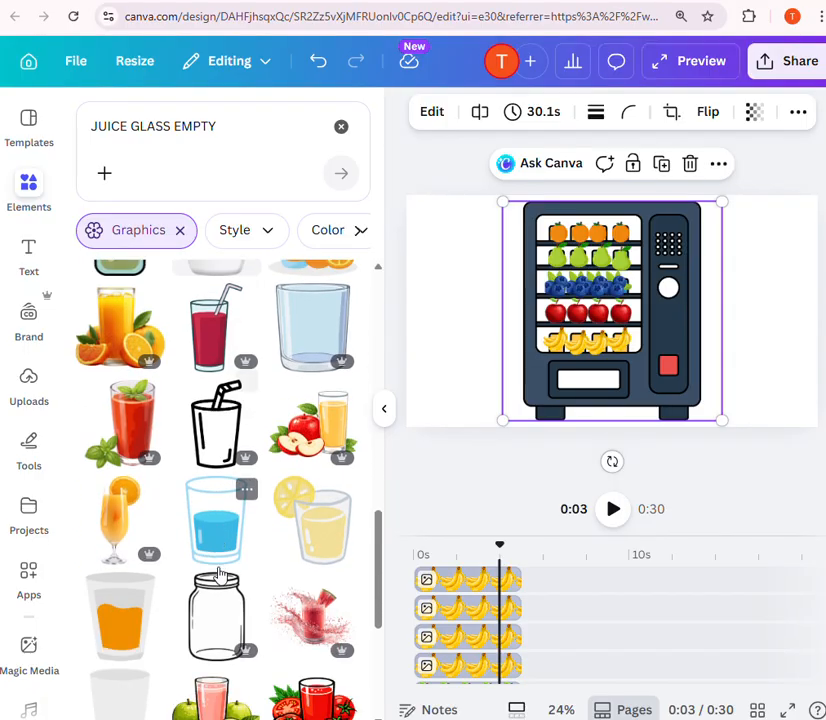
{"action": "scroll", "coordinate": [265, 560], "scroll_direction": "down", "scroll_amount": 5}
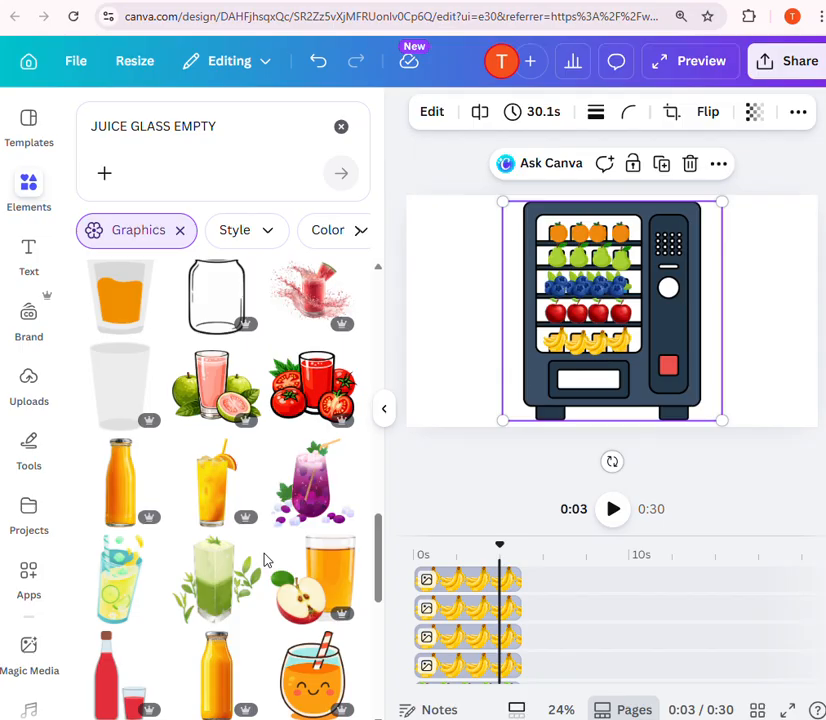
{"action": "scroll", "coordinate": [265, 560], "scroll_direction": "down", "scroll_amount": 6}
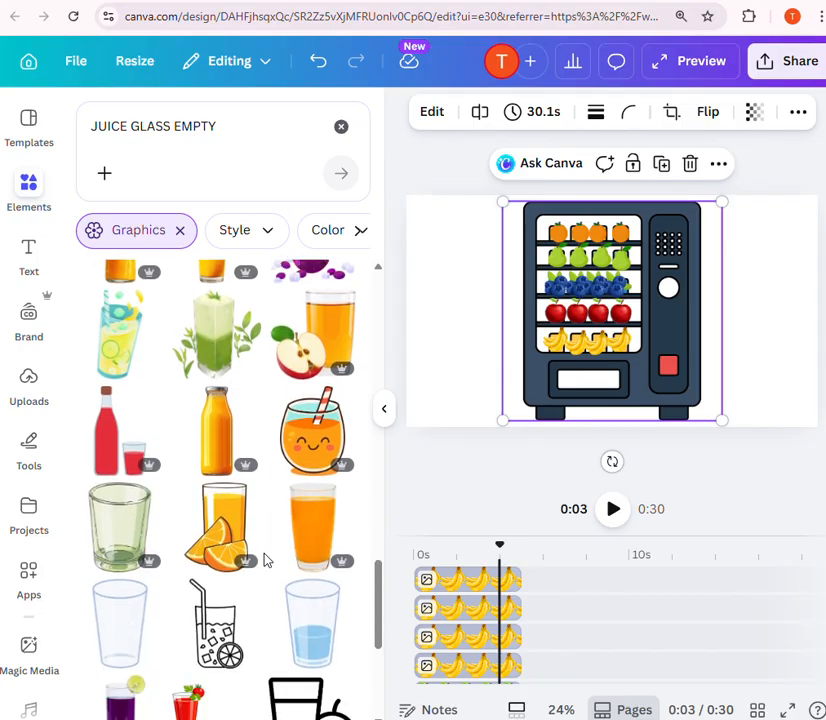
{"action": "scroll", "coordinate": [265, 560], "scroll_direction": "down", "scroll_amount": 10}
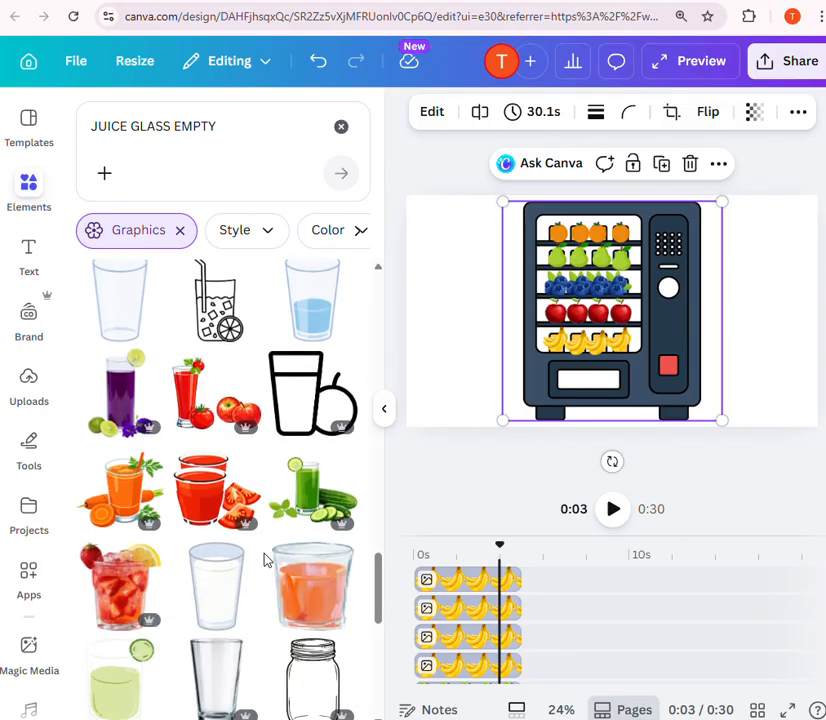
{"action": "scroll", "coordinate": [267, 566], "scroll_direction": "down", "scroll_amount": 2}
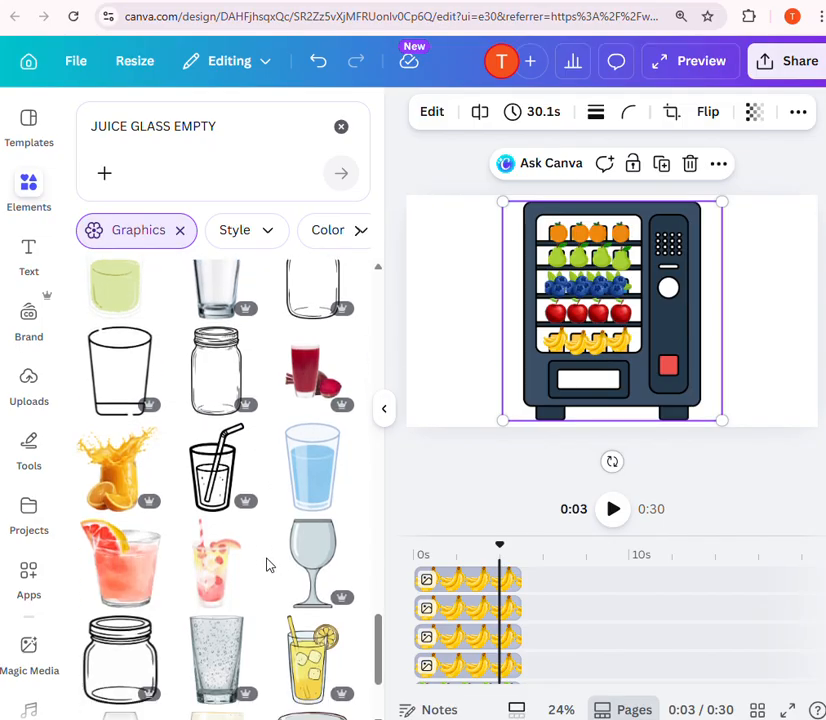
{"action": "scroll", "coordinate": [269, 566], "scroll_direction": "up", "scroll_amount": 3}
{"action": "scroll", "coordinate": [269, 566], "scroll_direction": "down", "scroll_amount": 2}
{"action": "scroll", "coordinate": [267, 566], "scroll_direction": "down", "scroll_amount": 3}
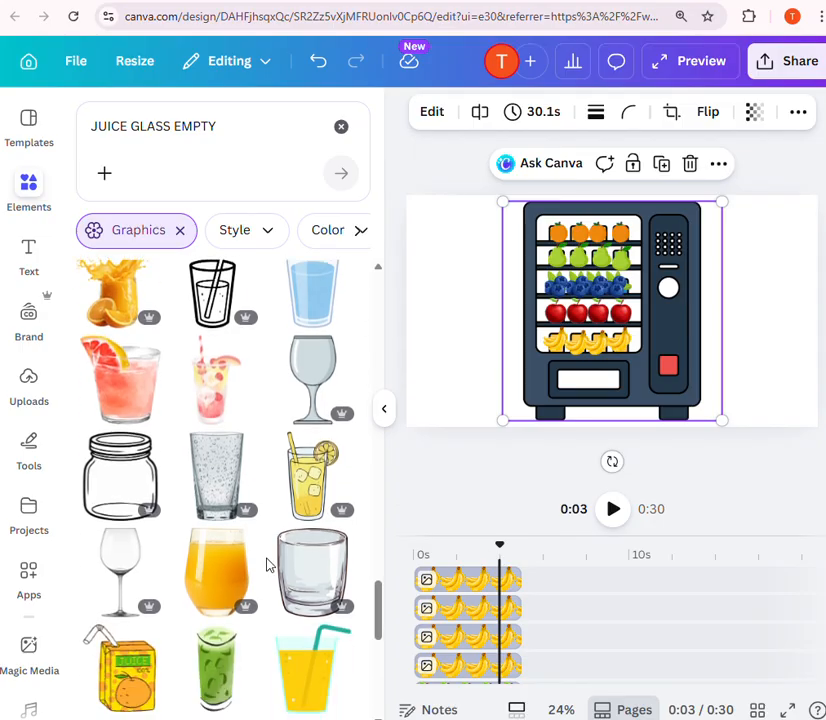
{"action": "scroll", "coordinate": [267, 566], "scroll_direction": "down", "scroll_amount": 1}
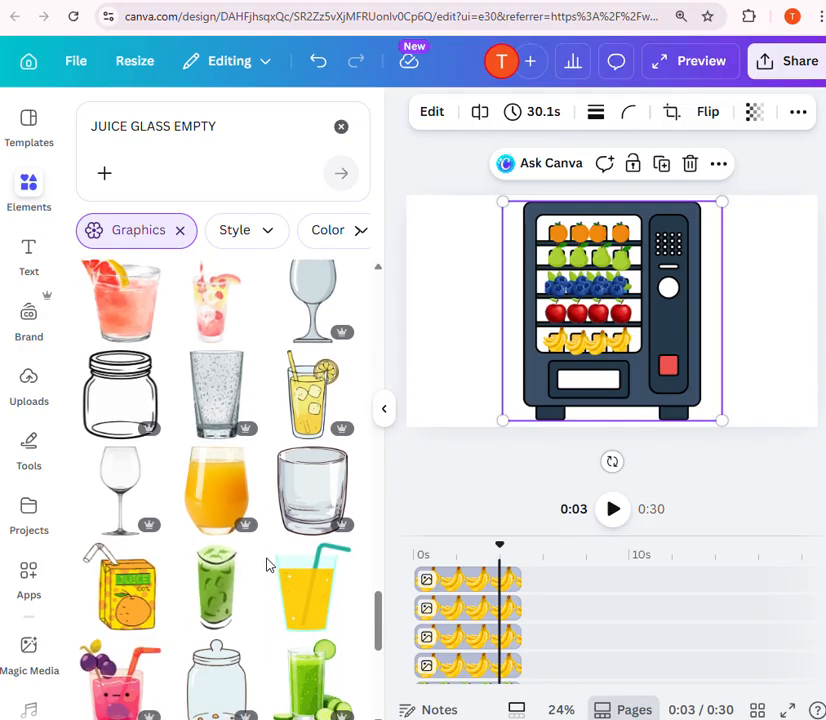
{"action": "scroll", "coordinate": [267, 566], "scroll_direction": "down", "scroll_amount": 3}
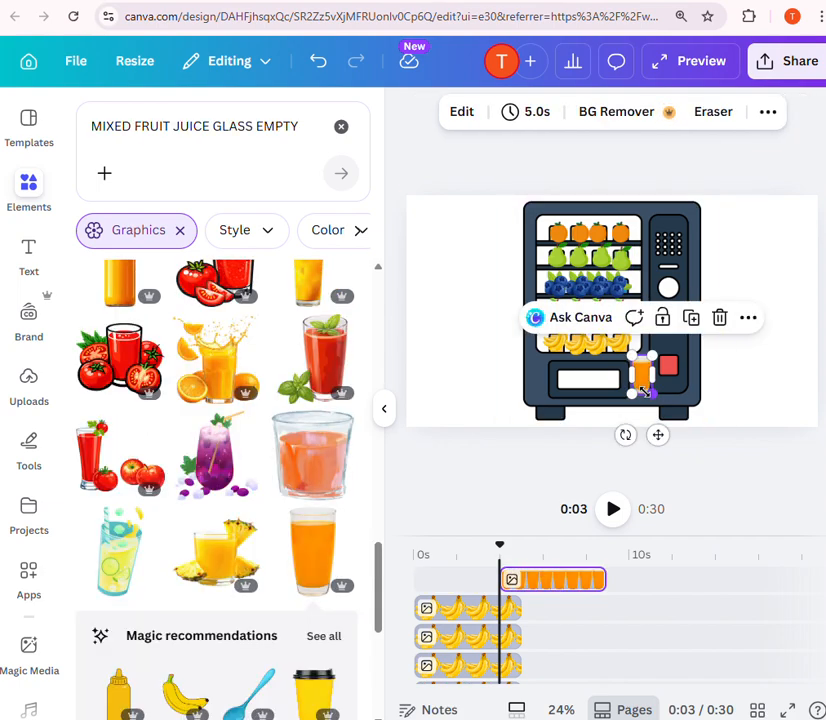
Move the juice glass graphic's clip on the timeline so it starts at about 22 s.
{"action": "scroll", "coordinate": [630, 610], "scroll_direction": "down", "scroll_amount": 1}
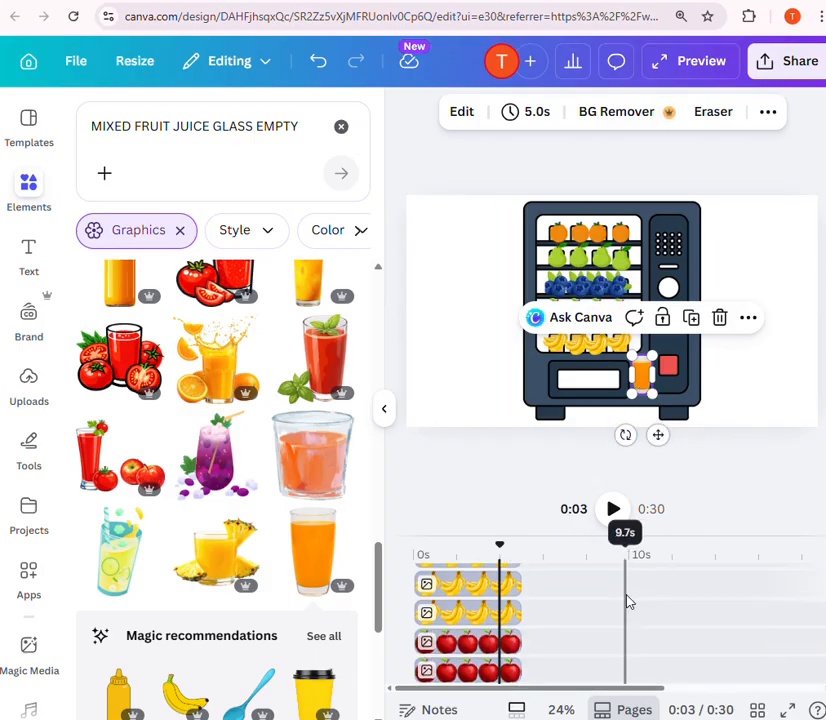
{"action": "scroll", "coordinate": [600, 608], "scroll_direction": "up", "scroll_amount": 1}
{"action": "left_click_drag", "start_coordinate": [543, 583], "coordinate": [778, 584]}
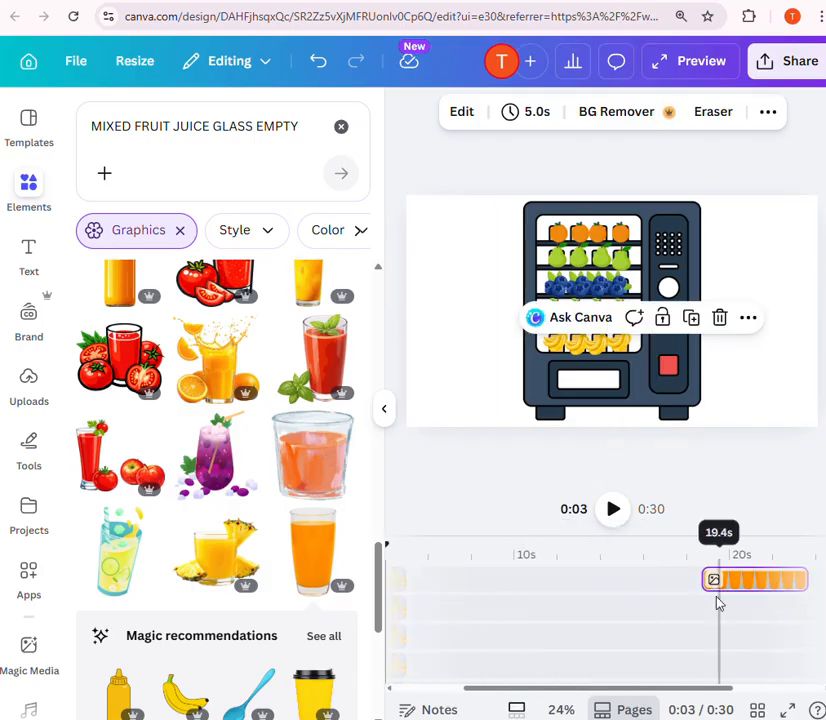
{"action": "scroll", "coordinate": [707, 639], "scroll_direction": "down", "scroll_amount": 5}
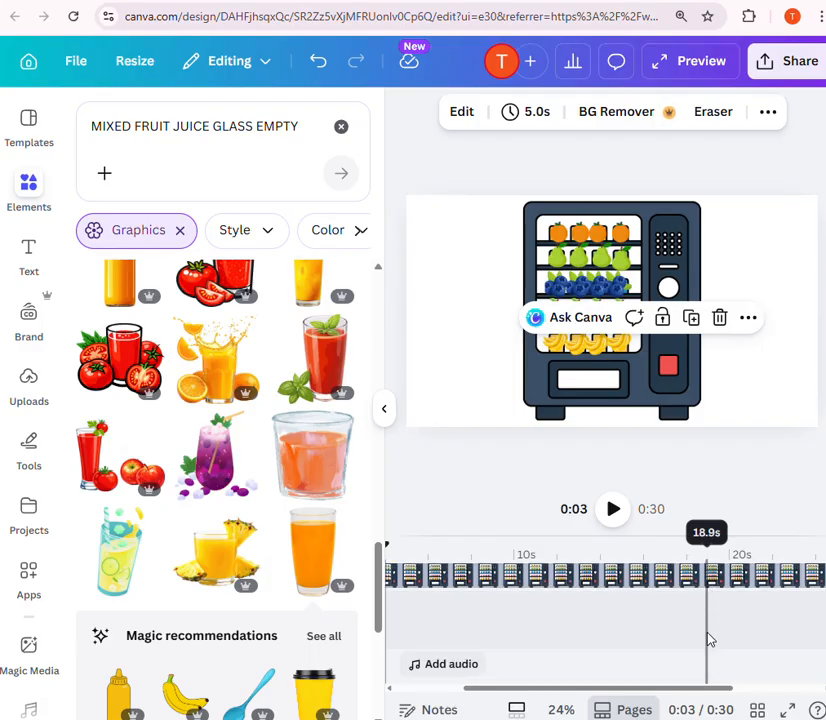
{"action": "scroll", "coordinate": [707, 639], "scroll_direction": "up", "scroll_amount": 5}
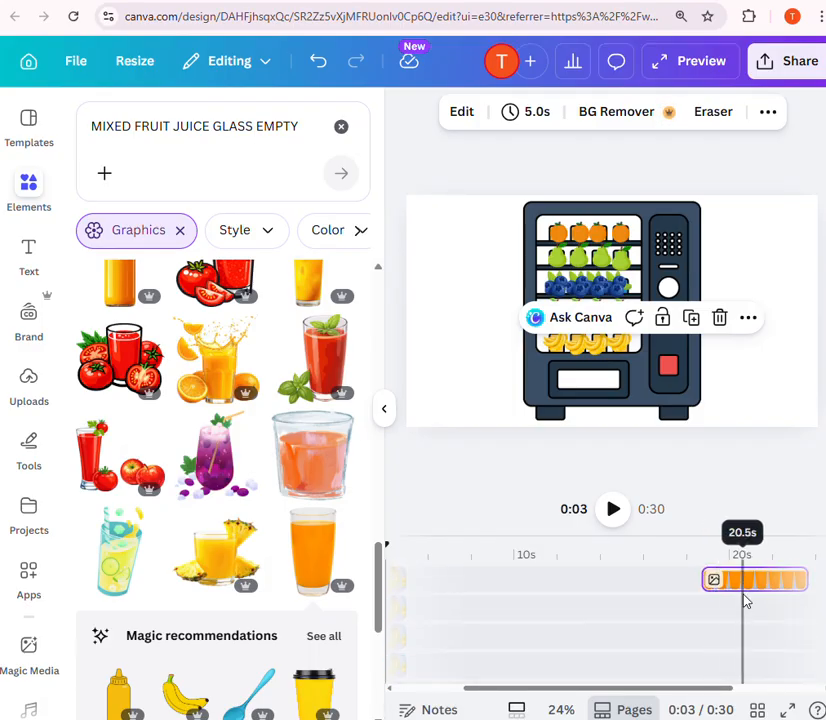
{"action": "left_click_drag", "start_coordinate": [745, 600], "coordinate": [676, 595]}
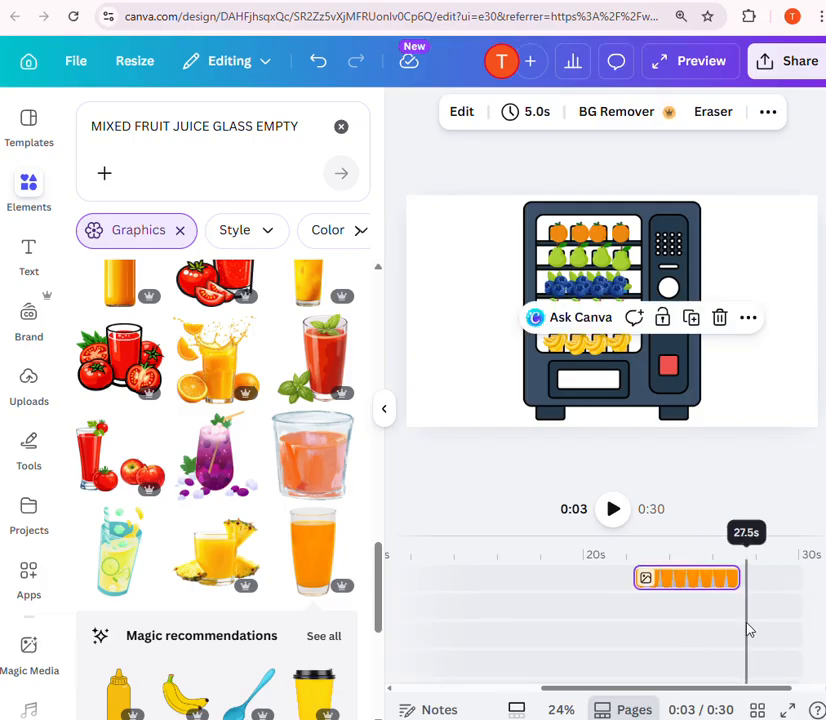
Create a custom animation that moves the first orange on the top shelf down the machine's left edge to the dispensing slot.
{"action": "scroll", "coordinate": [748, 630], "scroll_direction": "down", "scroll_amount": 5}
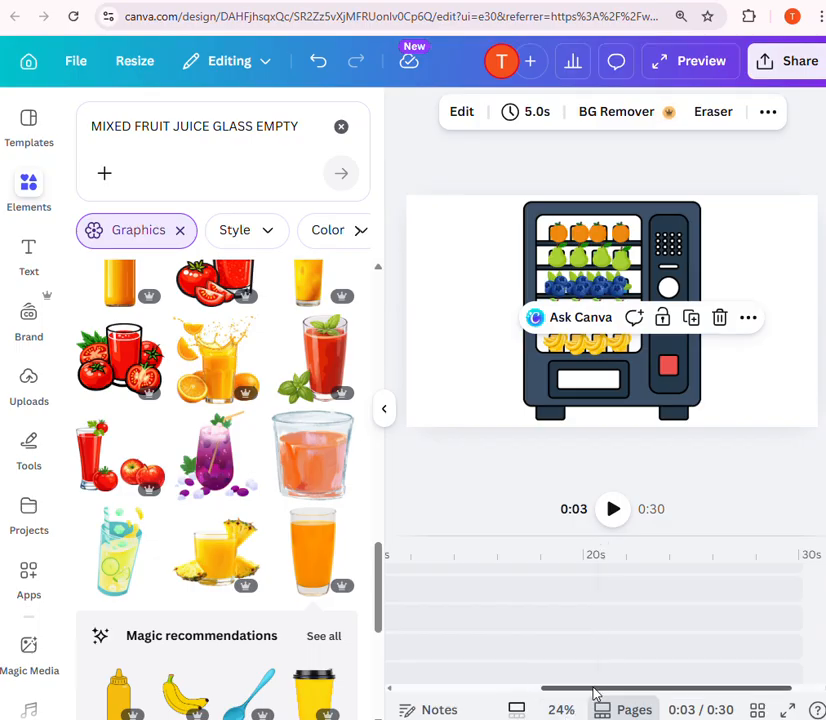
{"action": "left_click_drag", "start_coordinate": [594, 690], "coordinate": [432, 699]}
{"action": "scroll", "coordinate": [540, 630], "scroll_direction": "down", "scroll_amount": 5}
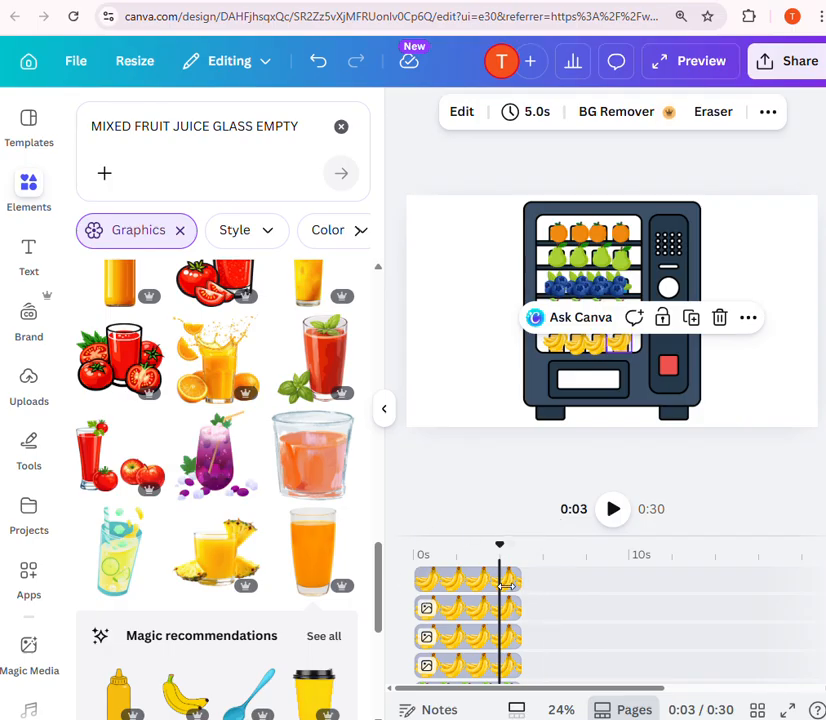
{"action": "scroll", "coordinate": [470, 600], "scroll_direction": "down", "scroll_amount": 5}
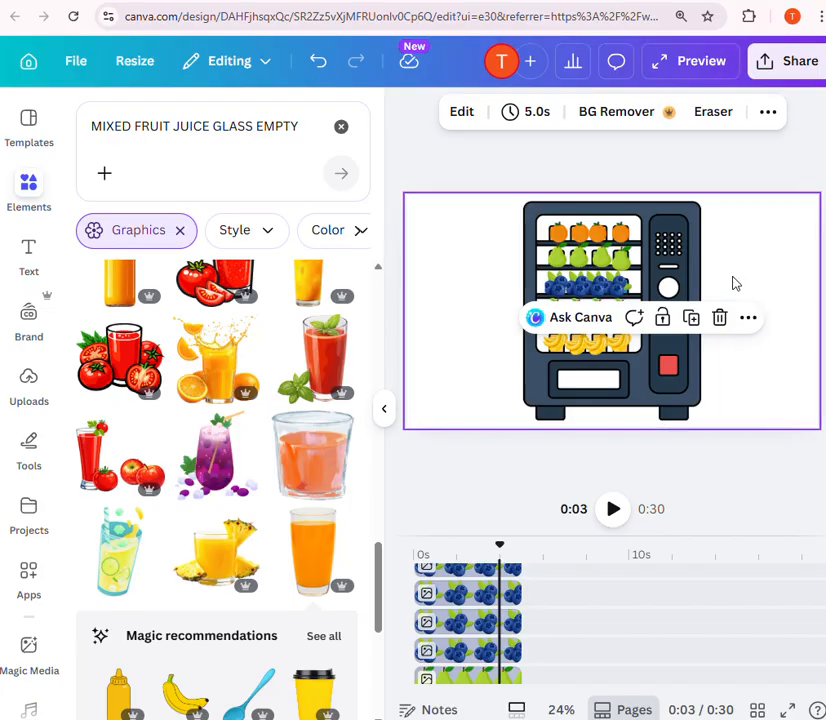
{"action": "left_click", "coordinate": [771, 279]}
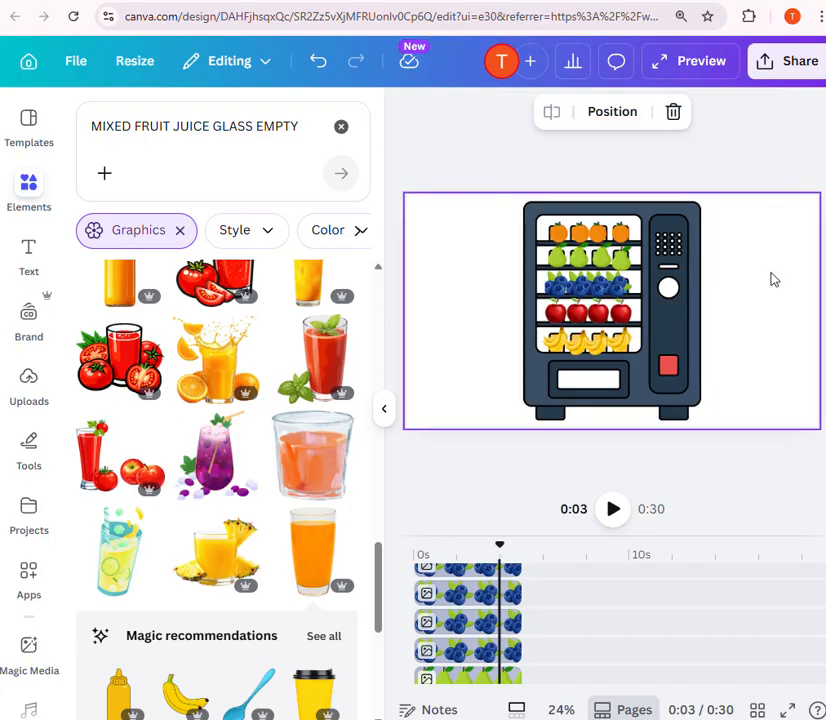
{"action": "left_click", "coordinate": [563, 236]}
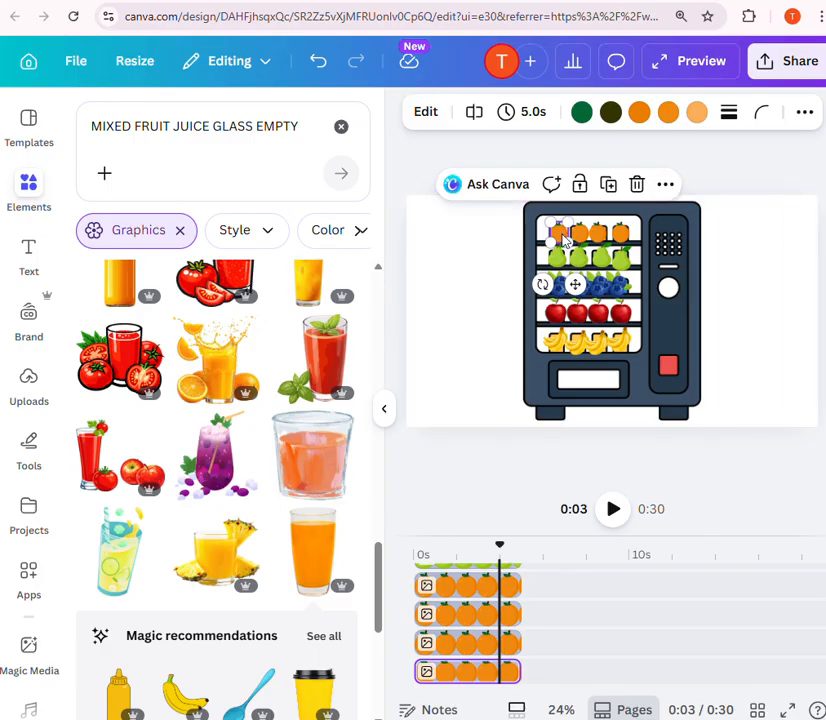
{"action": "left_click", "coordinate": [804, 113]}
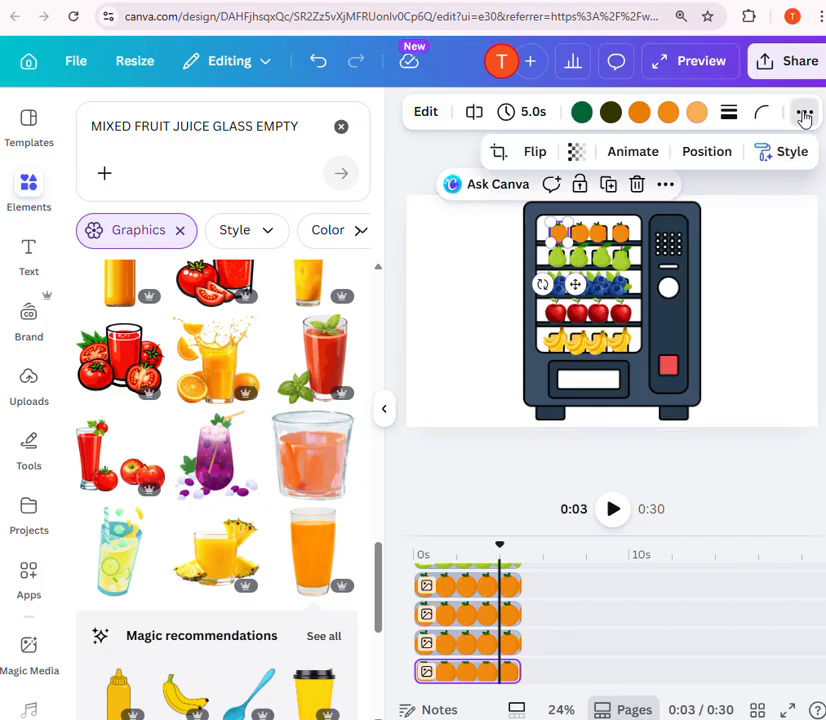
{"action": "left_click", "coordinate": [636, 160]}
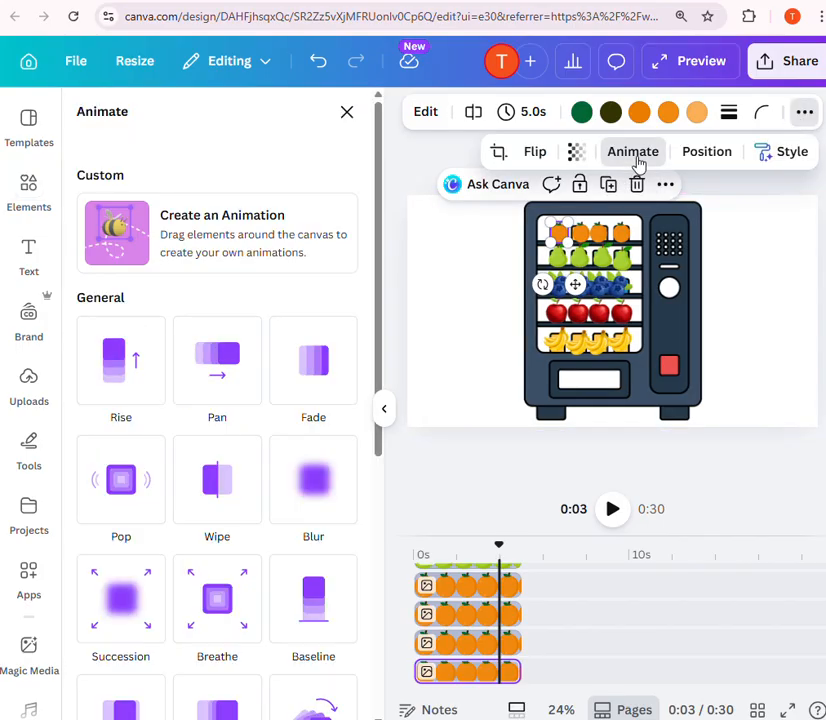
{"action": "left_click", "coordinate": [155, 258]}
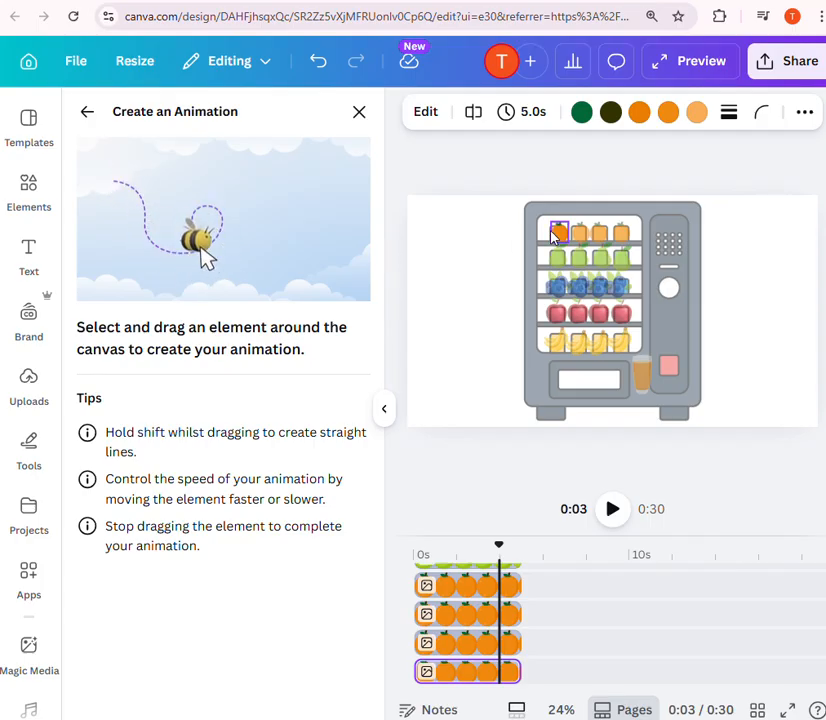
{"action": "mouse_move", "coordinate": [551, 236]}
{"action": "left_mouse_down"}
{"action": "mouse_move", "coordinate": [531, 237]}
{"action": "mouse_move", "coordinate": [533, 376]}
{"action": "mouse_move", "coordinate": [559, 386]}
{"action": "left_mouse_up"}
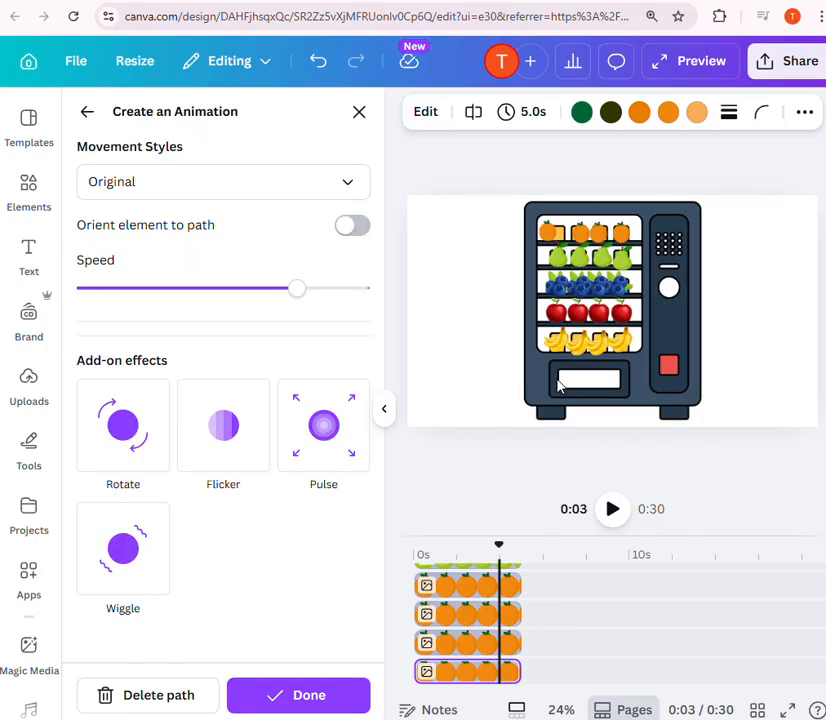
Reduce the orange's animation speed to near the slow end and finish the custom animation.
{"action": "left_click_drag", "start_coordinate": [296, 289], "coordinate": [144, 302]}
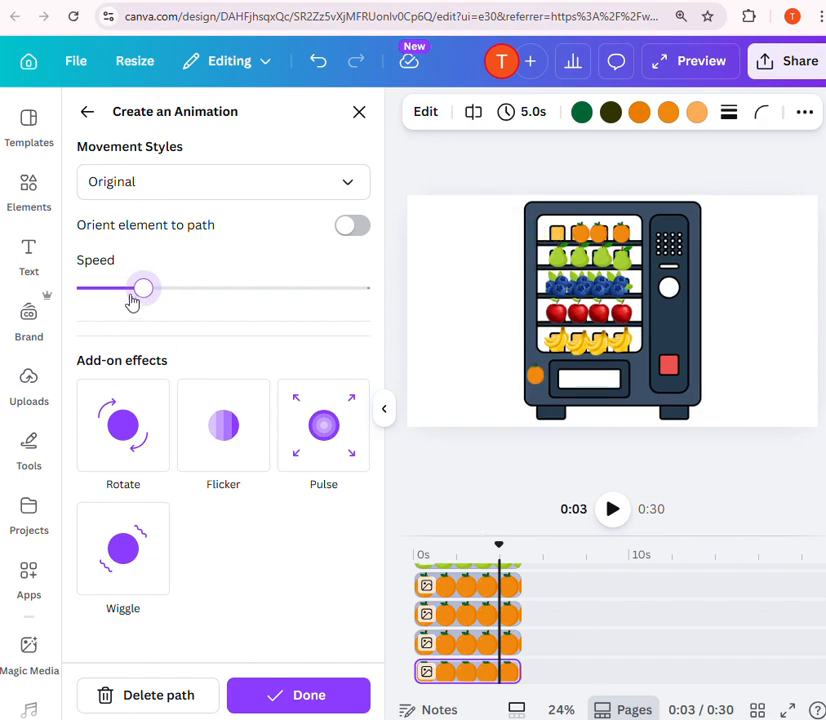
{"action": "left_click_drag", "start_coordinate": [139, 291], "coordinate": [108, 290]}
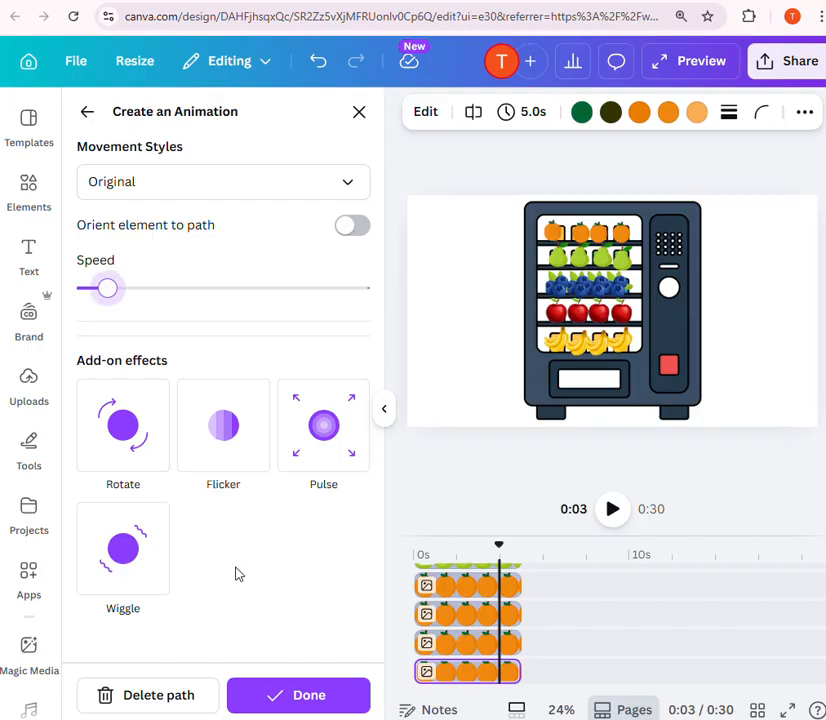
{"action": "left_click", "coordinate": [277, 696]}
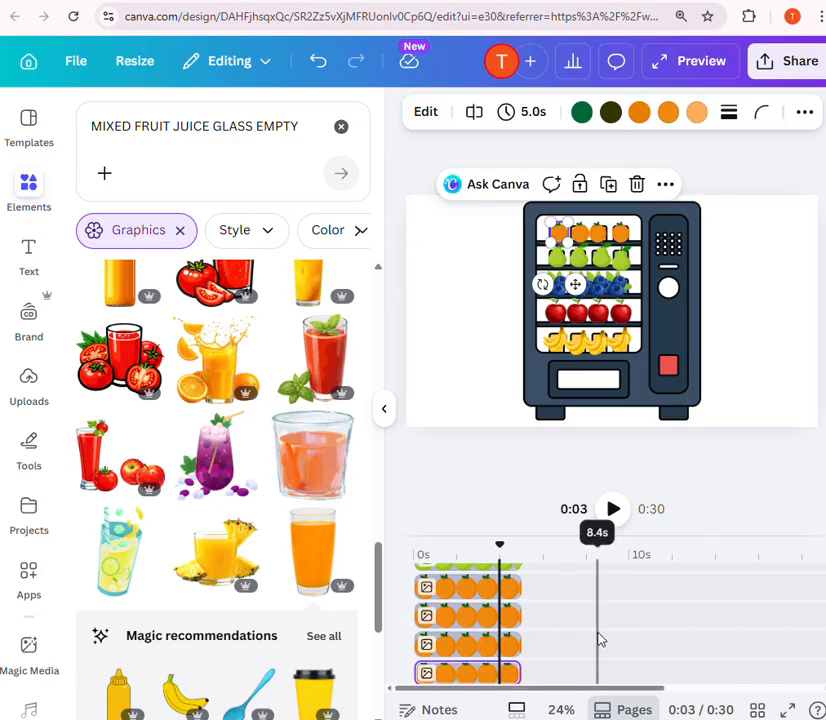
Move the first pear's clip on the timeline so it starts at about 3.7 s.
{"action": "scroll", "coordinate": [597, 640], "scroll_direction": "up", "scroll_amount": 3}
{"action": "scroll", "coordinate": [597, 640], "scroll_direction": "down", "scroll_amount": 5}
{"action": "scroll", "coordinate": [597, 640], "scroll_direction": "up", "scroll_amount": 4}
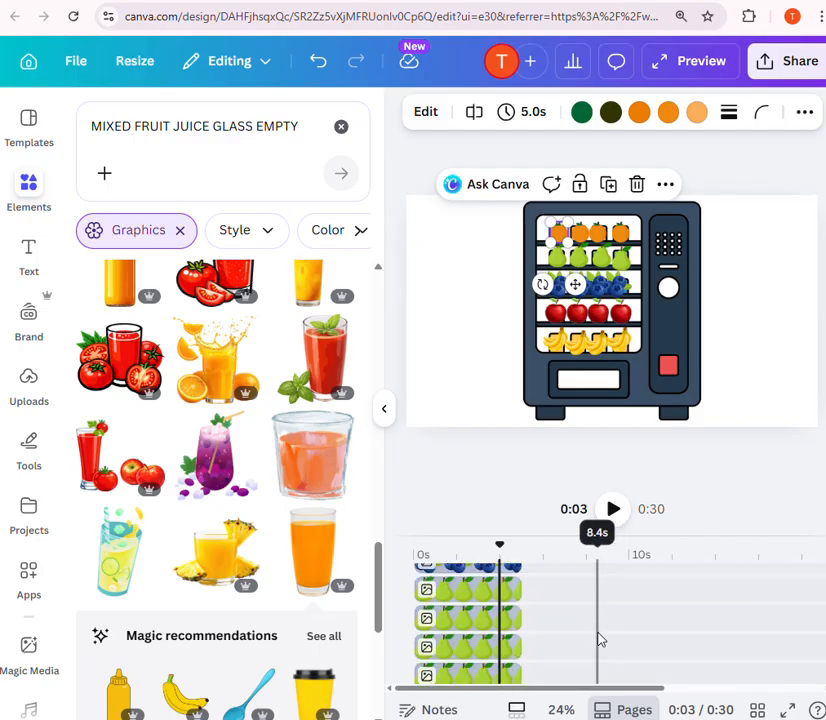
{"action": "scroll", "coordinate": [597, 640], "scroll_direction": "down", "scroll_amount": 2}
{"action": "scroll", "coordinate": [597, 640], "scroll_direction": "down", "scroll_amount": 3}
{"action": "scroll", "coordinate": [597, 640], "scroll_direction": "up", "scroll_amount": 3}
{"action": "scroll", "coordinate": [597, 640], "scroll_direction": "down", "scroll_amount": 1}
{"action": "scroll", "coordinate": [597, 640], "scroll_direction": "up", "scroll_amount": 1}
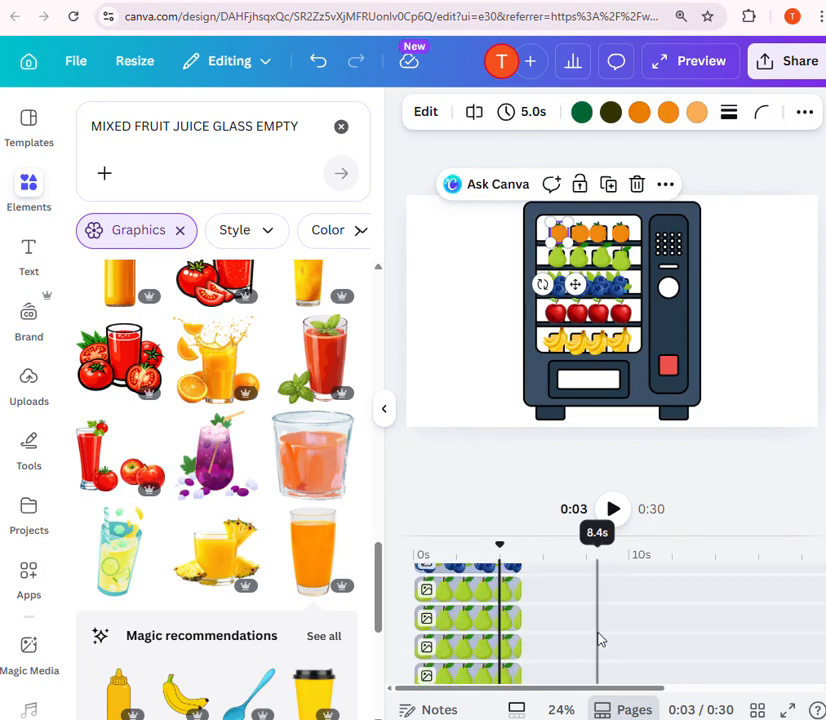
{"action": "left_click", "coordinate": [495, 594]}
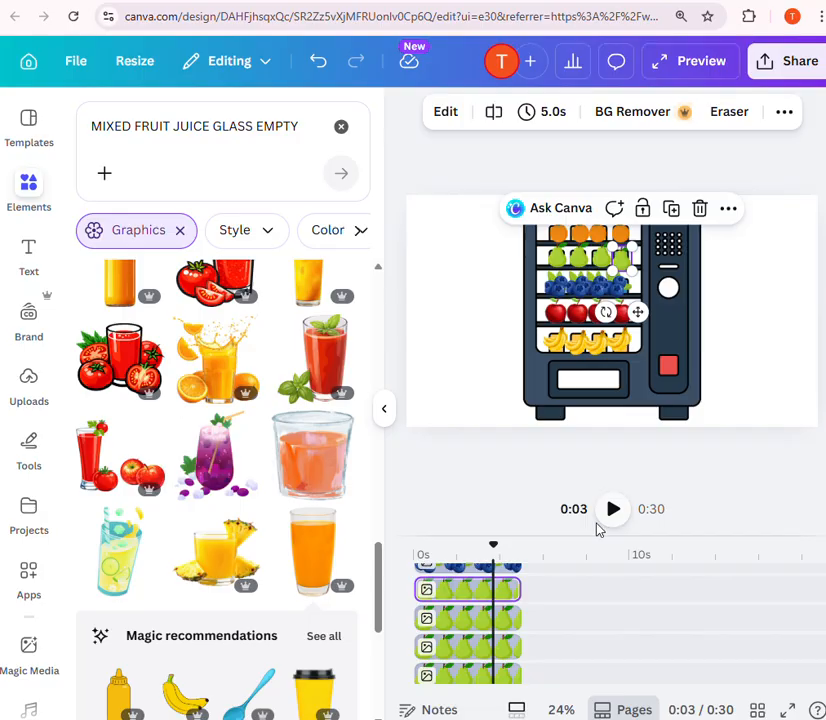
{"action": "scroll", "coordinate": [537, 635], "scroll_direction": "down", "scroll_amount": 2}
{"action": "left_click", "coordinate": [498, 597]}
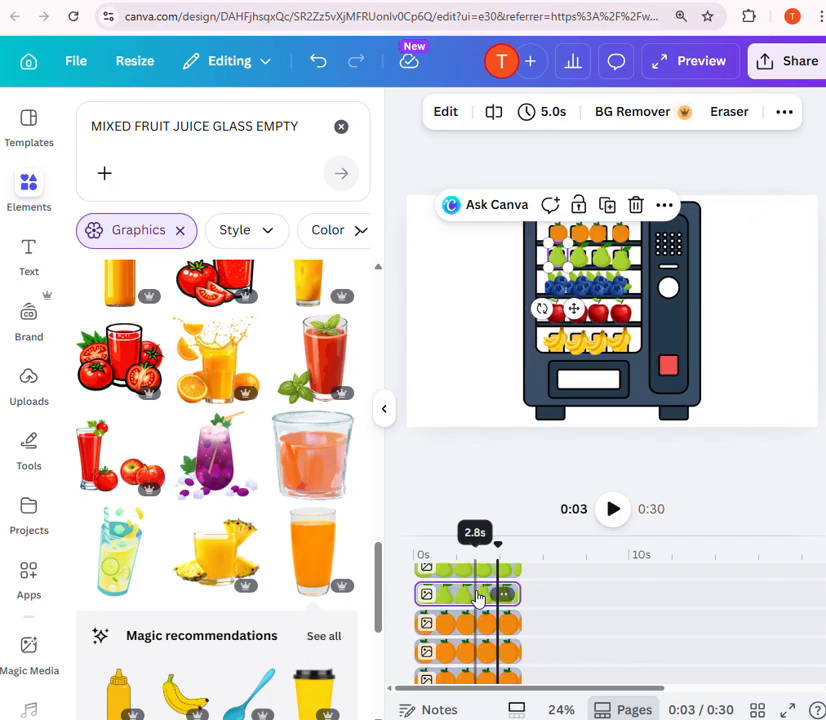
{"action": "left_click", "coordinate": [475, 597]}
{"action": "left_click_drag", "start_coordinate": [496, 593], "coordinate": [573, 598]}
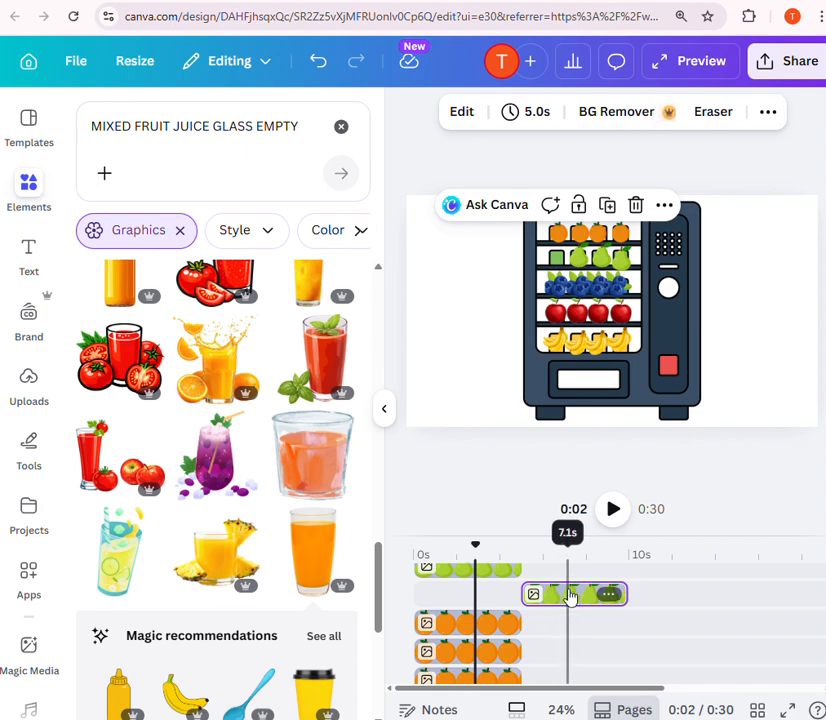
{"action": "left_click_drag", "start_coordinate": [570, 597], "coordinate": [543, 596]}
Shift the first pear's clip on the timeline so it starts at about 4.2 s.
{"action": "left_click", "coordinate": [666, 586]}
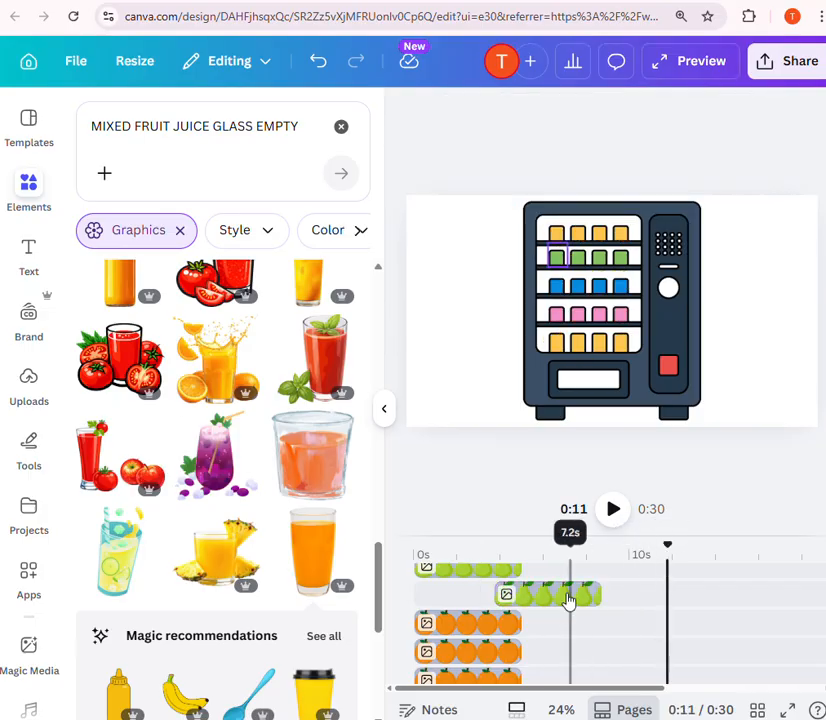
{"action": "left_click", "coordinate": [552, 620]}
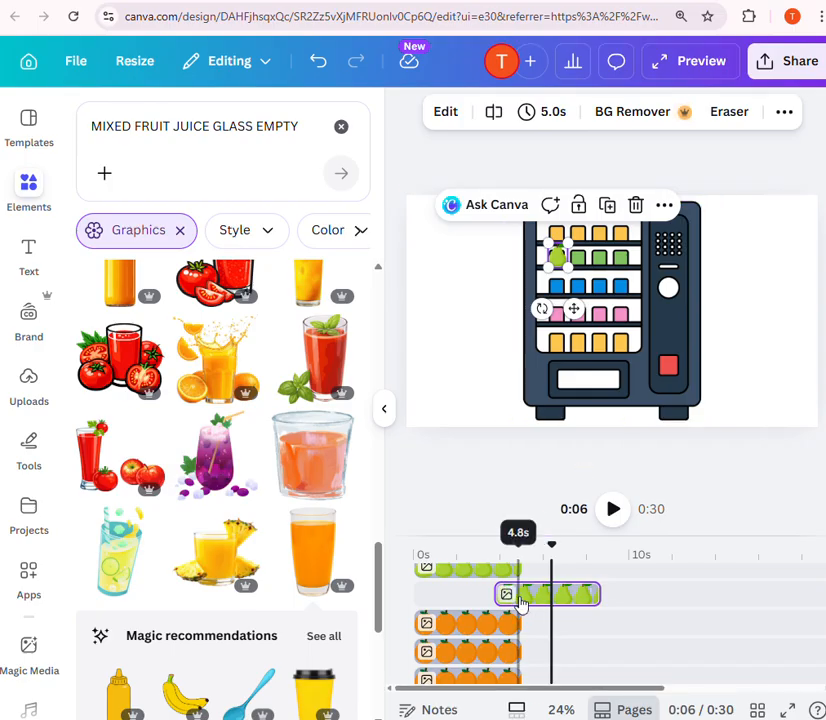
{"action": "left_click_drag", "start_coordinate": [522, 602], "coordinate": [533, 600]}
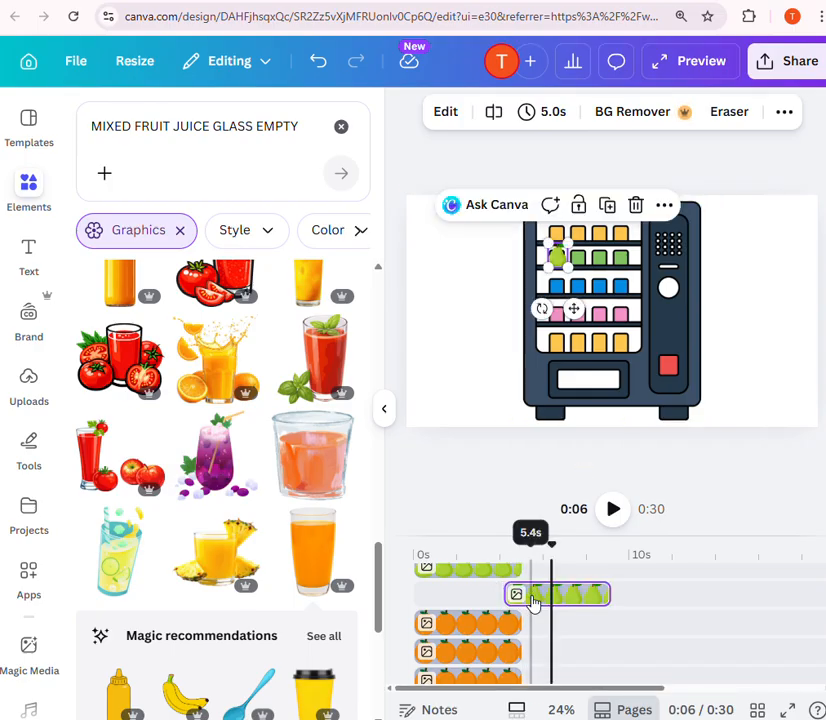
Create a custom animation moving the first pear down to the dispensing slot, with its speed reduced to near the slow end.
{"action": "left_click", "coordinate": [784, 113]}
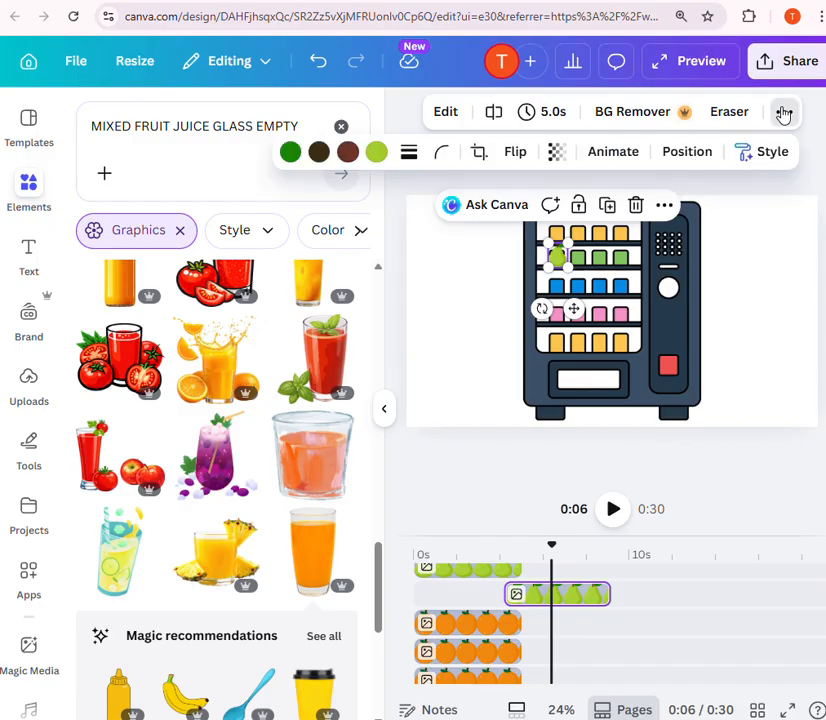
{"action": "left_click", "coordinate": [614, 157]}
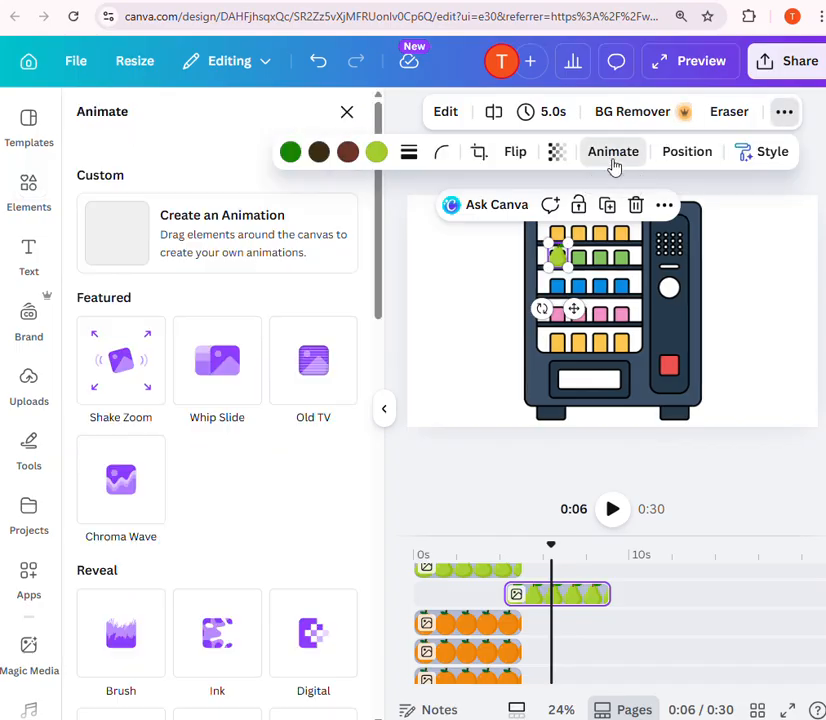
{"action": "left_click", "coordinate": [200, 255]}
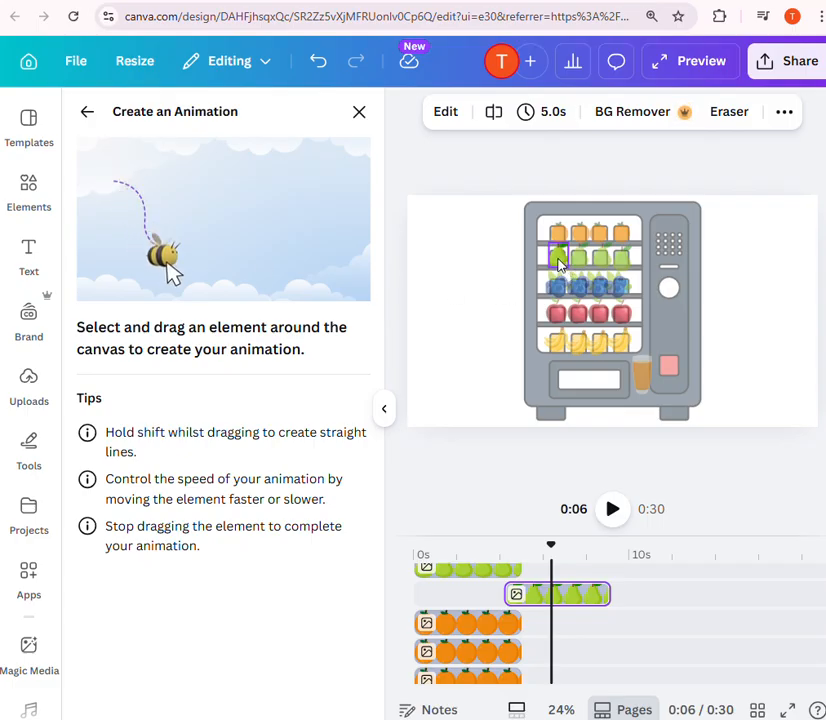
{"action": "mouse_move", "coordinate": [560, 262]}
{"action": "left_mouse_down"}
{"action": "mouse_move", "coordinate": [539, 260]}
{"action": "mouse_move", "coordinate": [530, 325]}
{"action": "mouse_move", "coordinate": [553, 362]}
{"action": "mouse_move", "coordinate": [577, 366]}
{"action": "mouse_move", "coordinate": [578, 385]}
{"action": "left_mouse_up"}
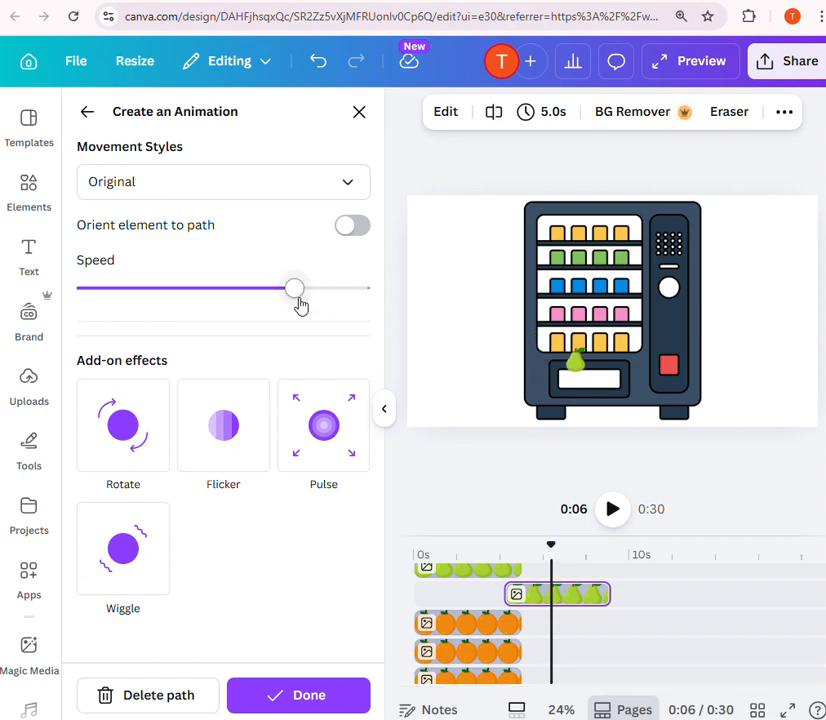
{"action": "left_click_drag", "start_coordinate": [296, 293], "coordinate": [105, 297]}
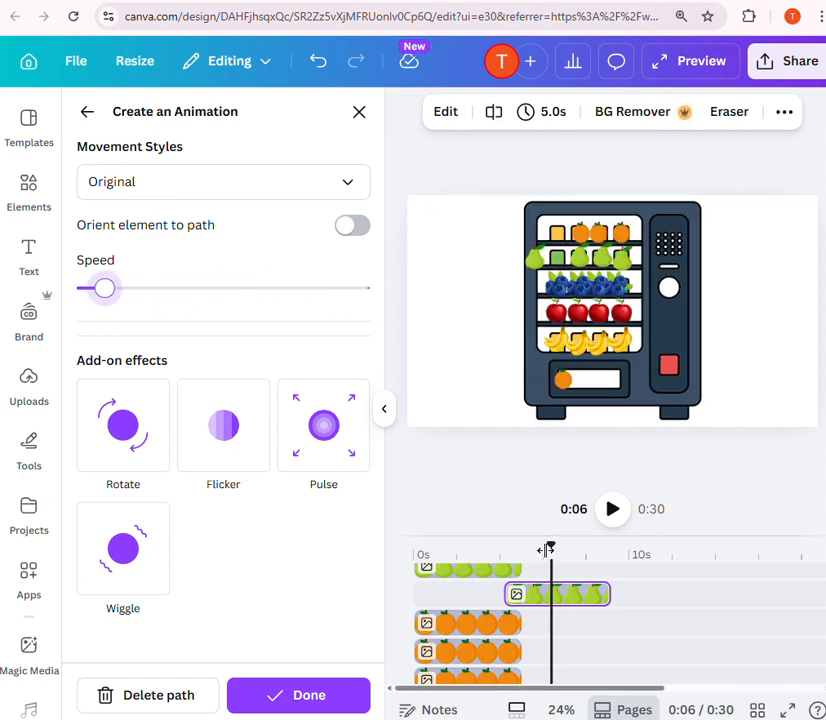
Play the video from the start to check the orange and pear drops.
{"action": "left_click_drag", "start_coordinate": [552, 546], "coordinate": [398, 572]}
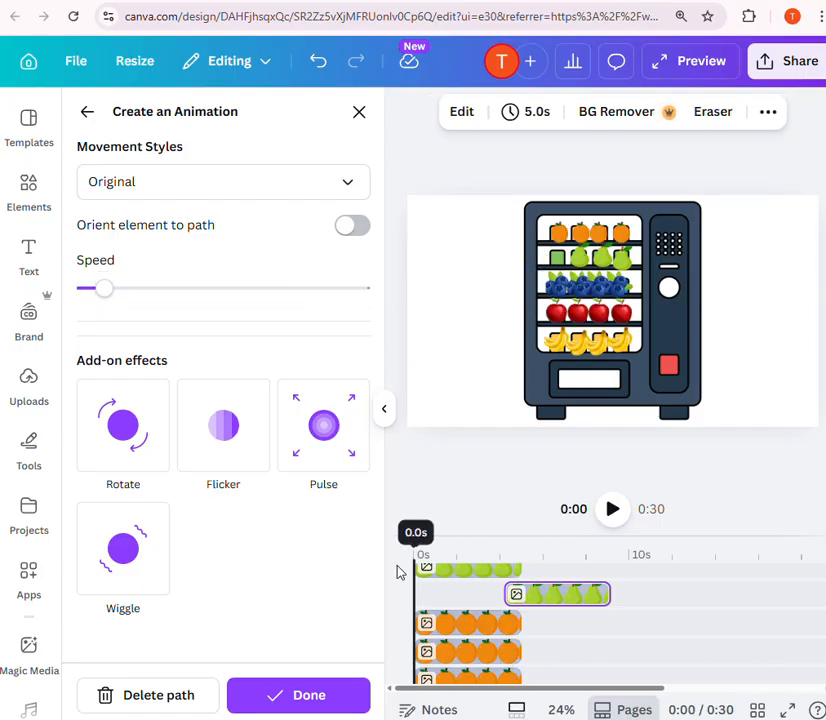
{"action": "left_click", "coordinate": [612, 516]}
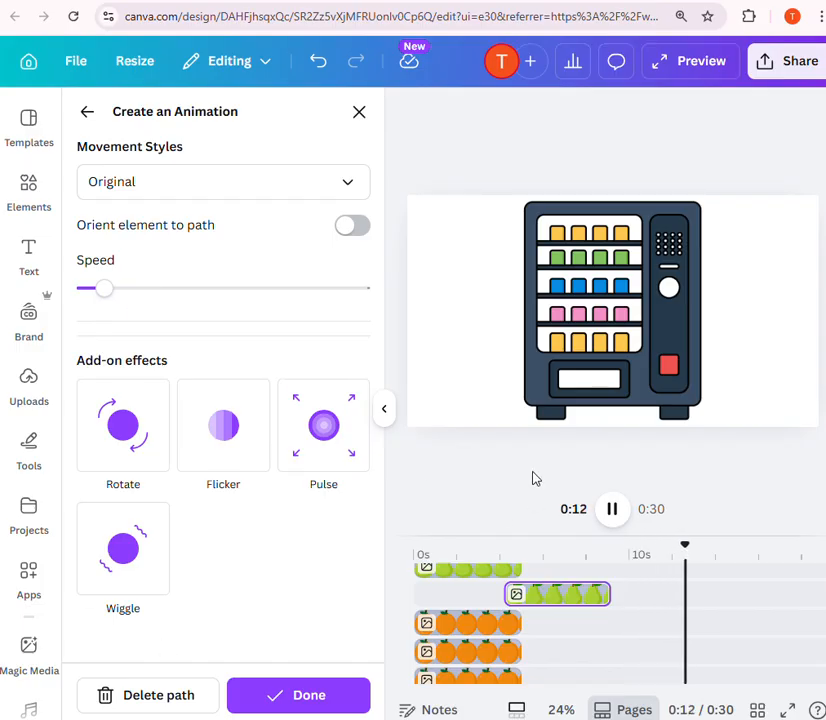
{"action": "left_click", "coordinate": [612, 509]}
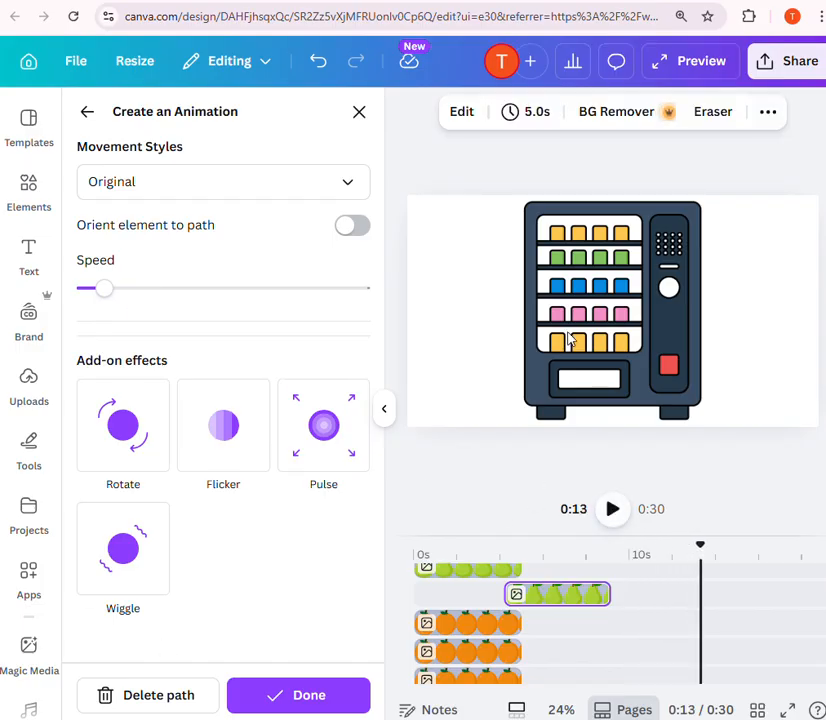
Set the clips of the third and second pears to end at 11.9 s, matching the fourth pear's clip.
{"action": "left_click", "coordinate": [384, 409]}
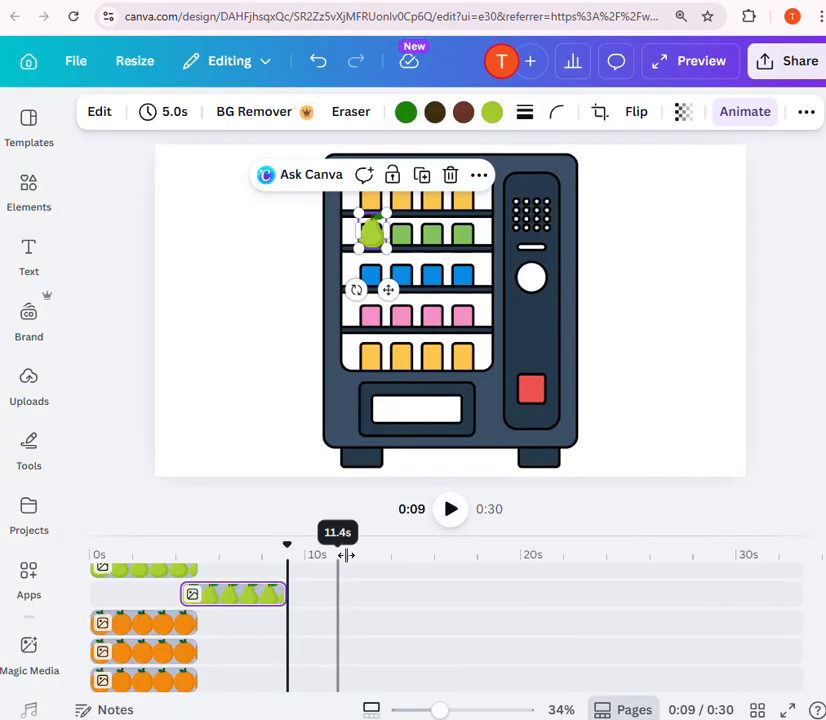
{"action": "scroll", "coordinate": [200, 625], "scroll_direction": "up", "scroll_amount": 3}
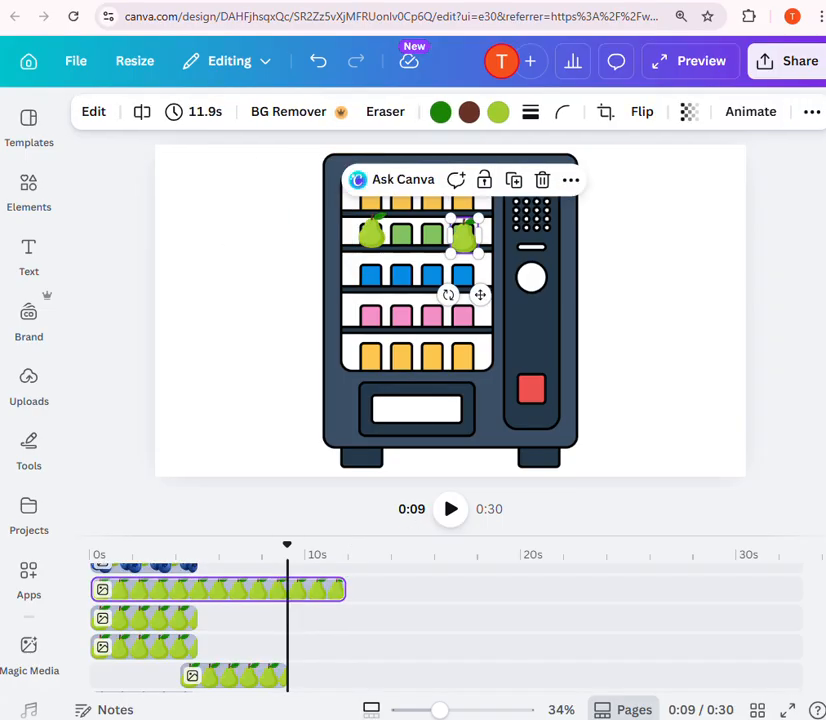
{"action": "left_click", "coordinate": [166, 624]}
{"action": "left_click_drag", "start_coordinate": [197, 618], "coordinate": [164, 618]}
{"action": "left_click", "coordinate": [238, 594]}
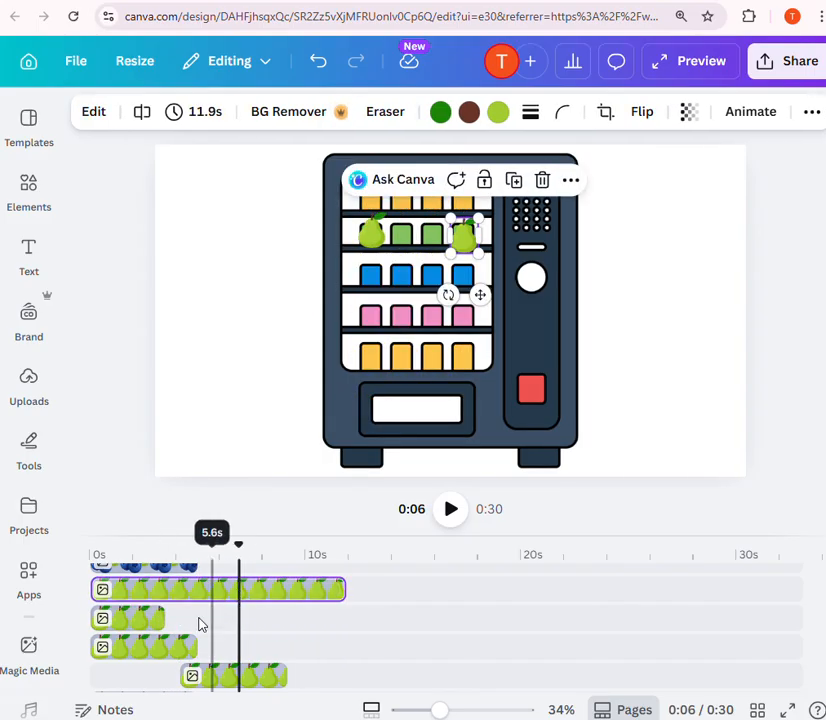
{"action": "left_click", "coordinate": [155, 649]}
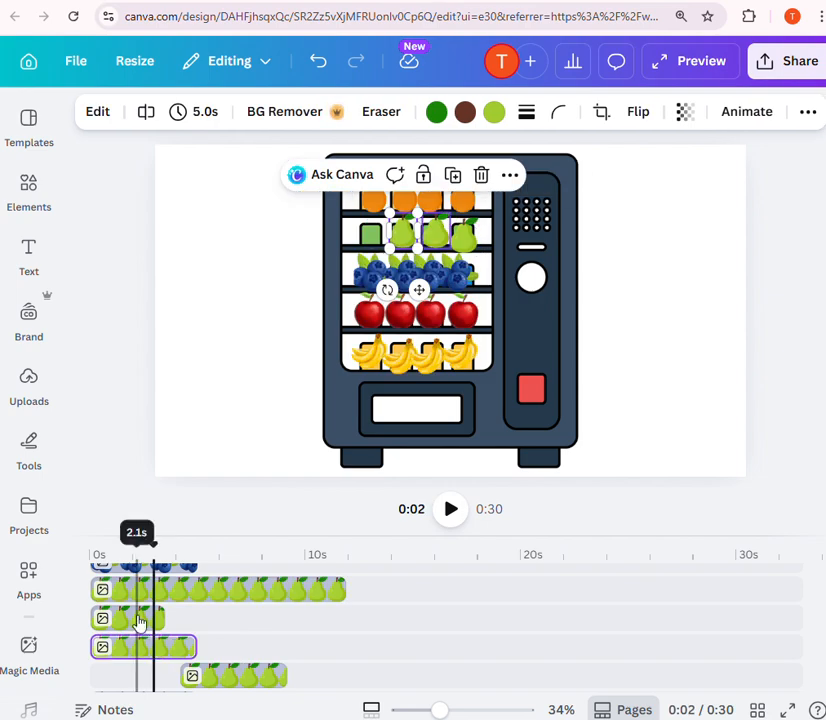
{"action": "left_click", "coordinate": [140, 620]}
{"action": "left_click_drag", "start_coordinate": [160, 617], "coordinate": [338, 617]}
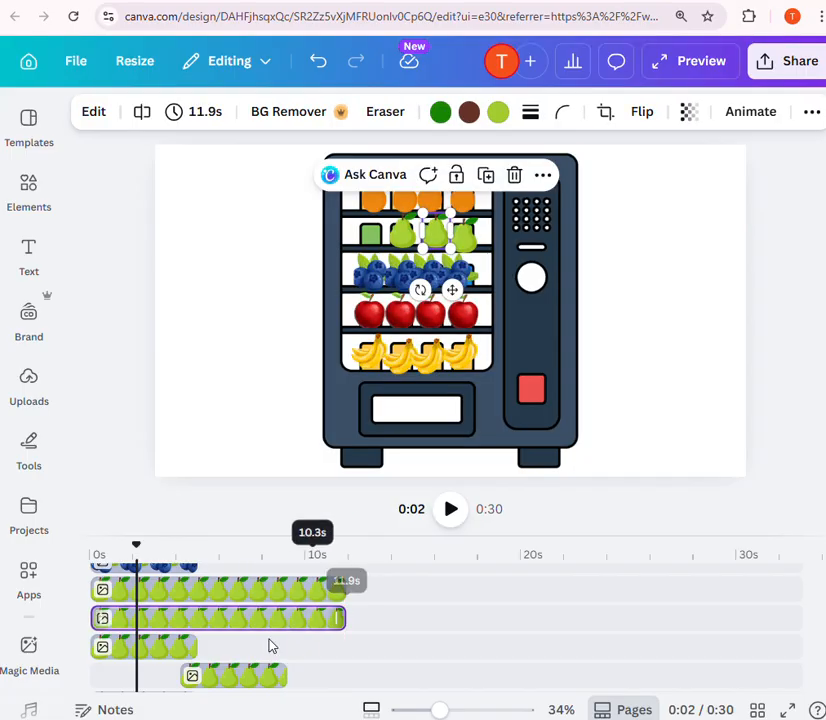
{"action": "left_click", "coordinate": [166, 646]}
{"action": "left_click_drag", "start_coordinate": [197, 647], "coordinate": [340, 645]}
Extend the banana clips on the timeline: the fourth to 22.2 s, the third to about 28 s, the second and first to 27.2 s.
{"action": "scroll", "coordinate": [263, 612], "scroll_direction": "up", "scroll_amount": 2}
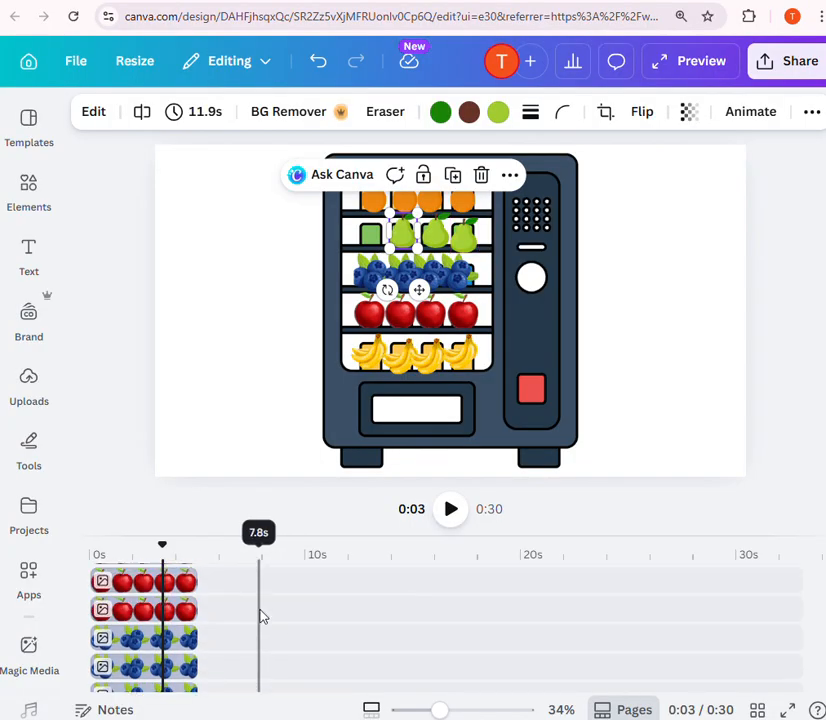
{"action": "scroll", "coordinate": [260, 617], "scroll_direction": "up", "scroll_amount": 3}
{"action": "left_click", "coordinate": [160, 583]}
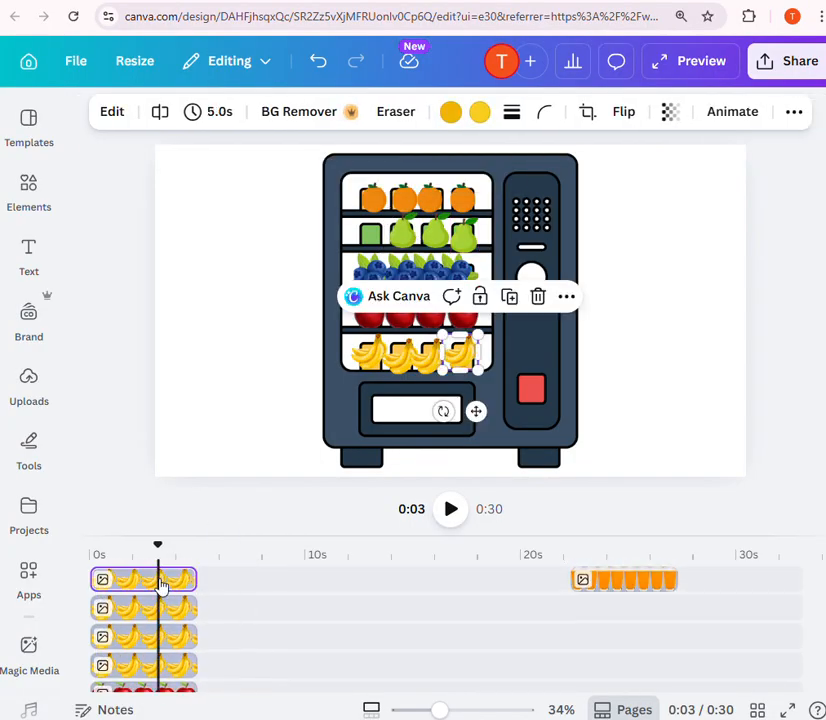
{"action": "left_click_drag", "start_coordinate": [196, 580], "coordinate": [570, 588]}
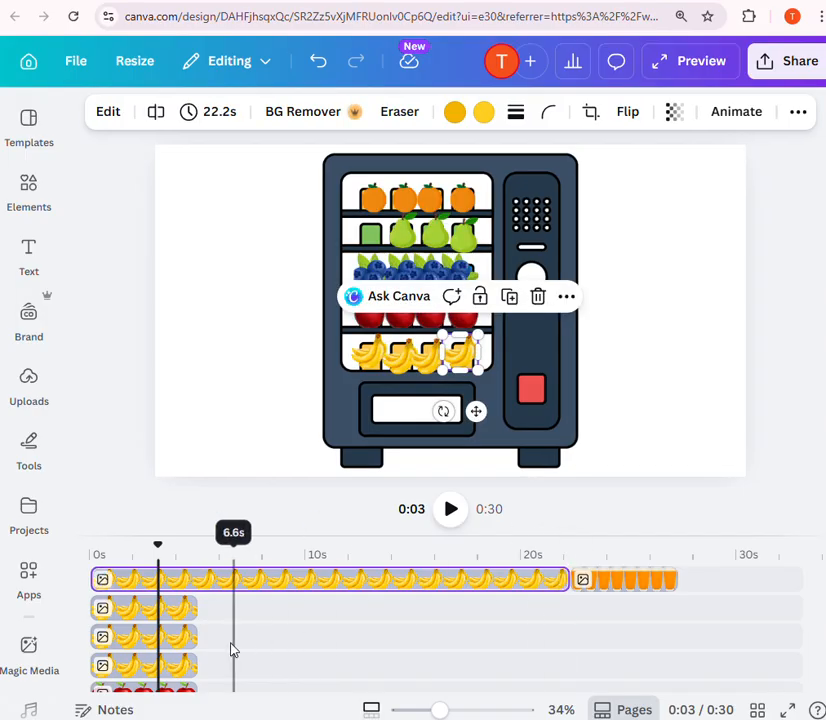
{"action": "left_click", "coordinate": [146, 607]}
{"action": "left_click_drag", "start_coordinate": [197, 606], "coordinate": [693, 610]}
{"action": "left_click", "coordinate": [180, 638]}
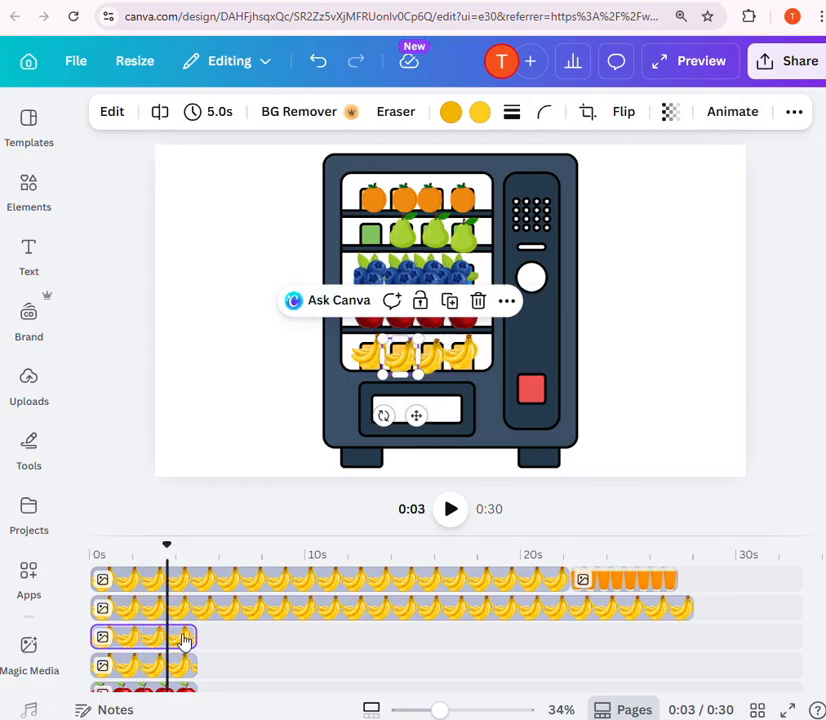
{"action": "left_click_drag", "start_coordinate": [193, 636], "coordinate": [677, 637]}
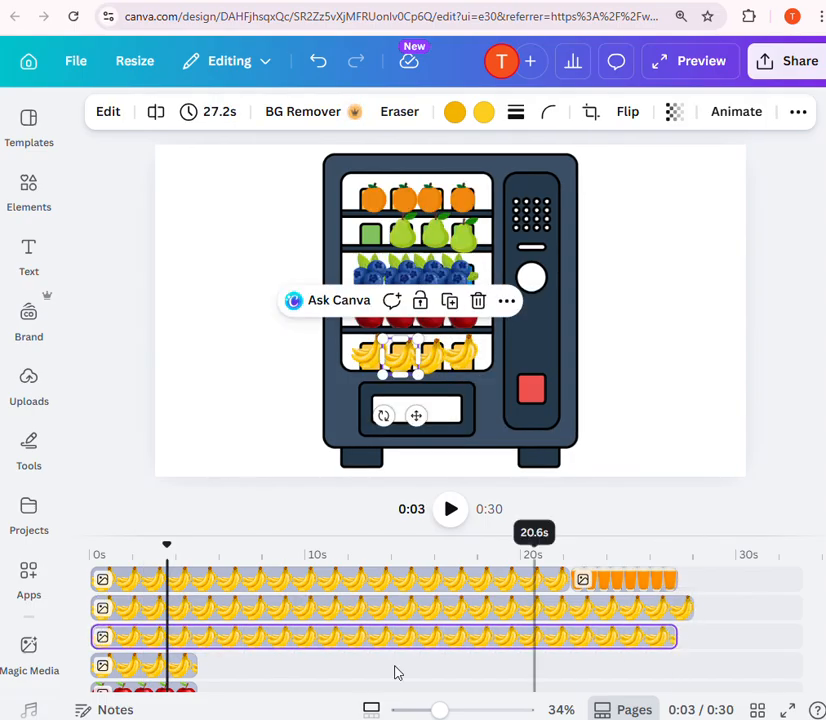
{"action": "left_click", "coordinate": [146, 670]}
{"action": "left_click_drag", "start_coordinate": [194, 665], "coordinate": [665, 650]}
Extend the four apple clips on the timeline: the first apple's to 28.6 s and the other three to about 28.0 s.
{"action": "scroll", "coordinate": [295, 618], "scroll_direction": "down", "scroll_amount": 2}
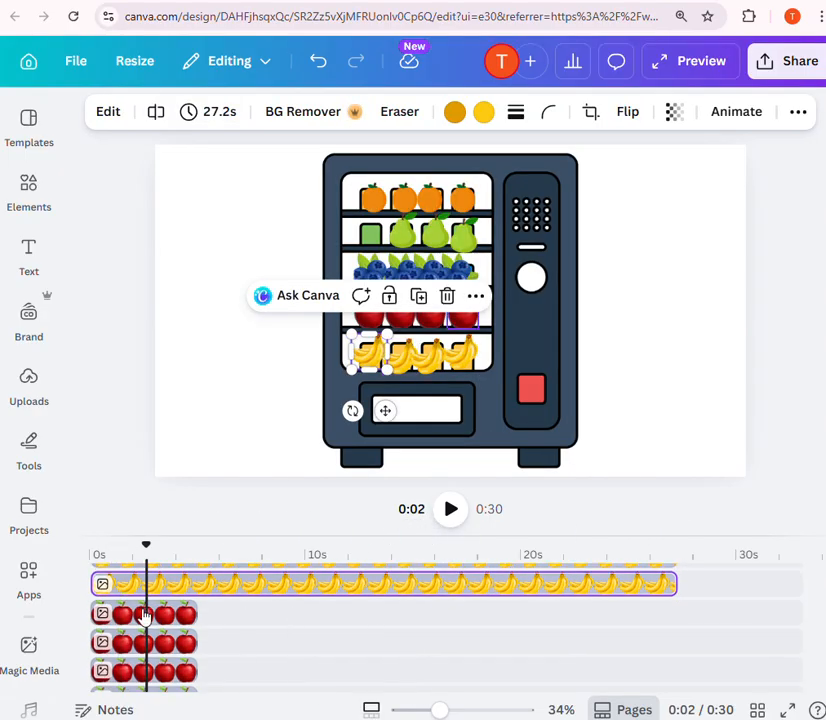
{"action": "left_click", "coordinate": [186, 619]}
{"action": "left_click_drag", "start_coordinate": [194, 612], "coordinate": [691, 614]}
{"action": "left_click", "coordinate": [170, 648]}
{"action": "left_click_drag", "start_coordinate": [194, 643], "coordinate": [693, 628]}
{"action": "scroll", "coordinate": [127, 645], "scroll_direction": "down", "scroll_amount": 2}
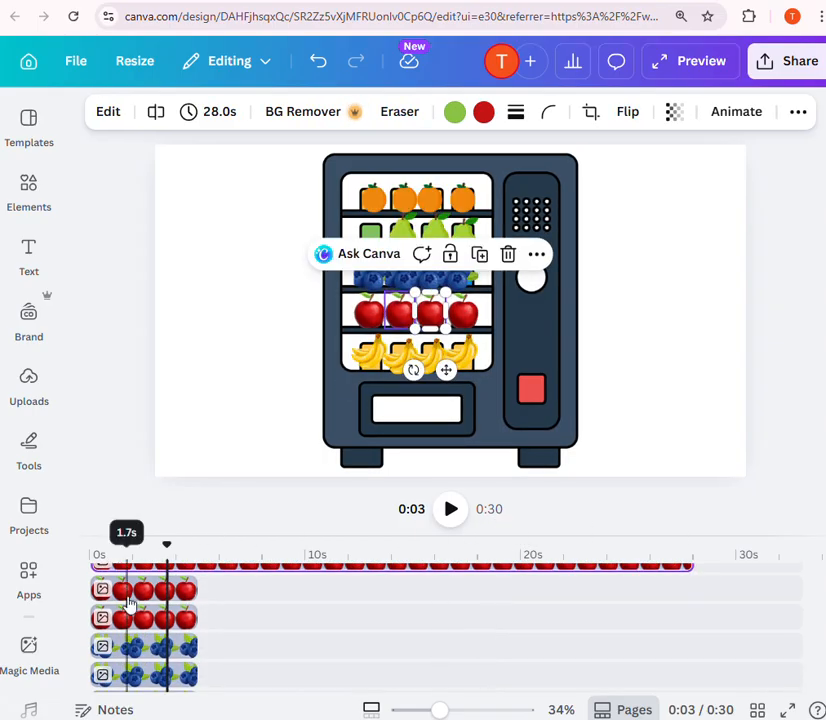
{"action": "left_click", "coordinate": [185, 589]}
{"action": "left_click_drag", "start_coordinate": [194, 588], "coordinate": [693, 592]}
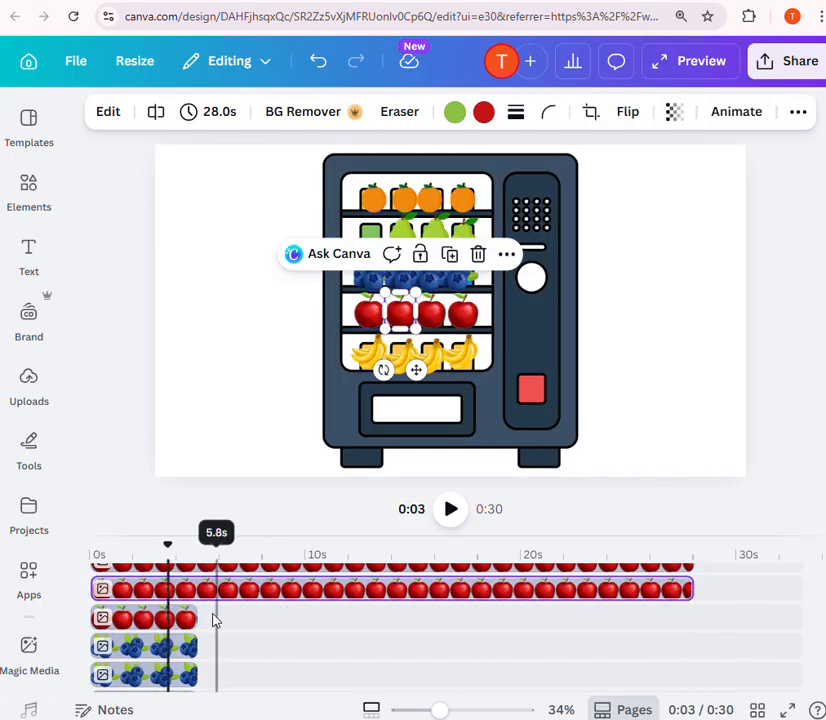
{"action": "left_click", "coordinate": [181, 618]}
{"action": "left_click_drag", "start_coordinate": [196, 618], "coordinate": [706, 617]}
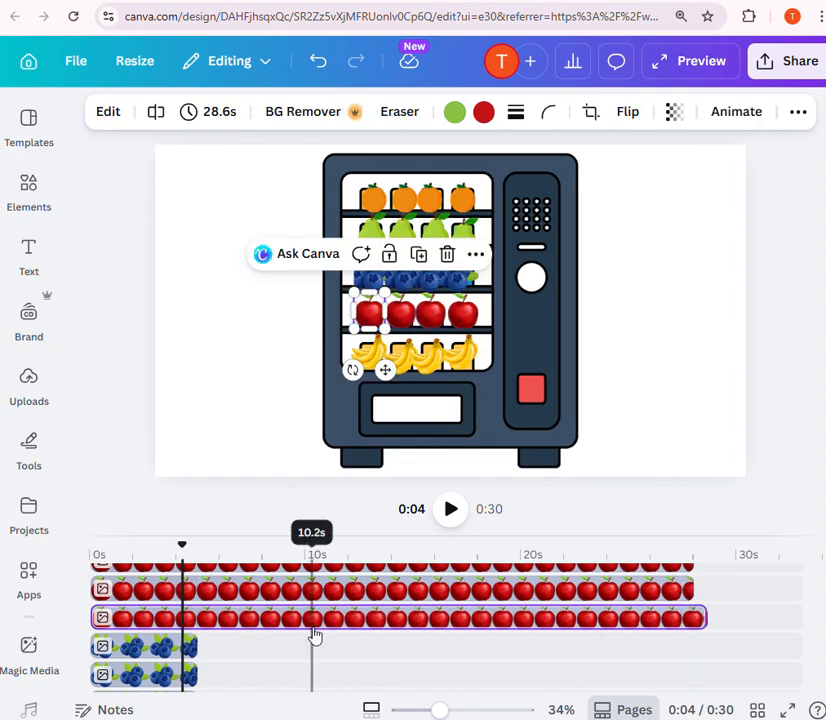
Extend the blueberry clips on the timeline: the fourth to about 30.1 s, the third and second to 30.7 s, the first to 31.4 s.
{"action": "scroll", "coordinate": [313, 638], "scroll_direction": "down", "scroll_amount": 3}
{"action": "left_click", "coordinate": [166, 556]}
{"action": "left_click", "coordinate": [175, 578]}
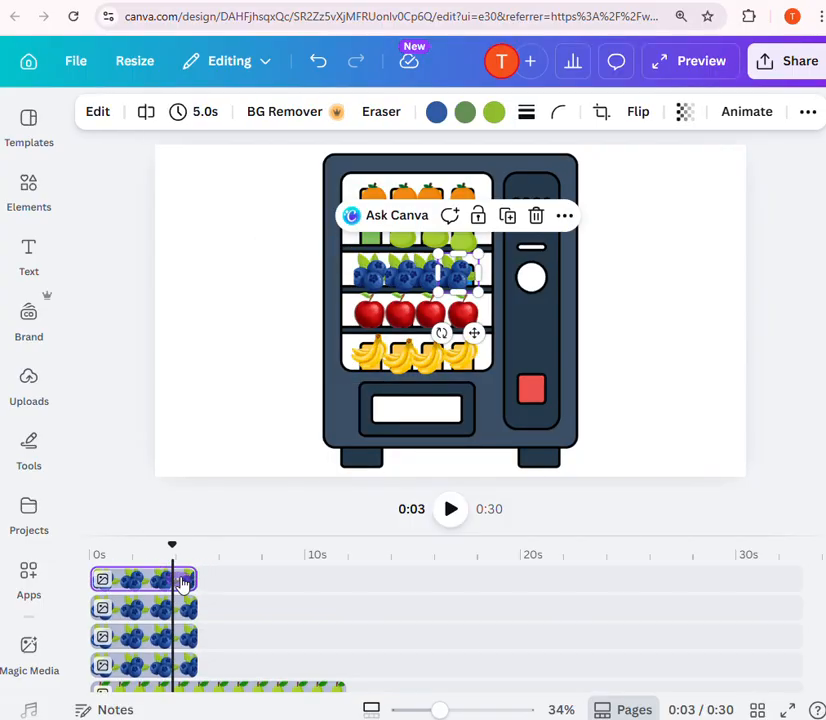
{"action": "left_click_drag", "start_coordinate": [190, 578], "coordinate": [741, 580]}
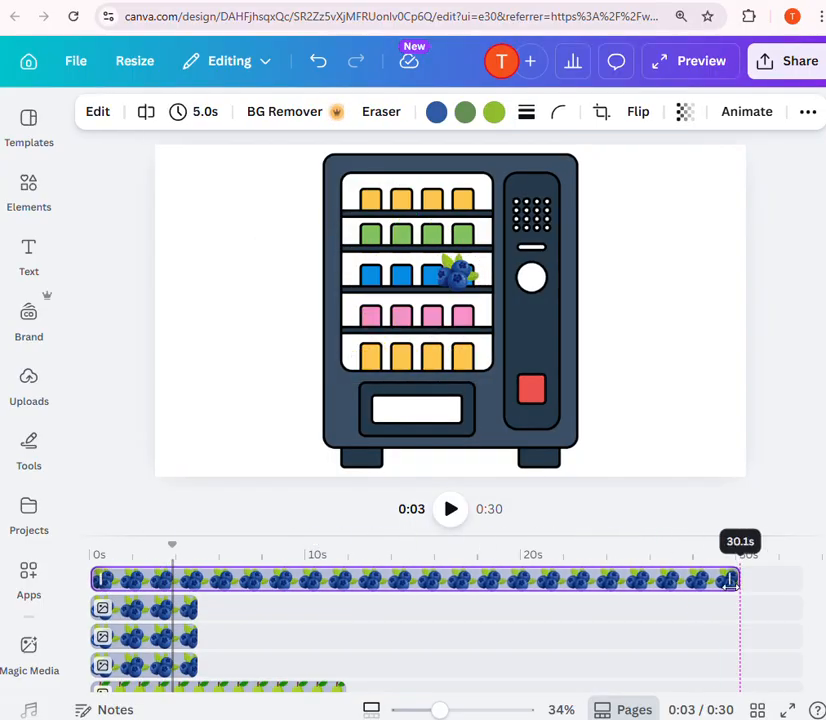
{"action": "left_click", "coordinate": [177, 608]}
{"action": "left_click_drag", "start_coordinate": [196, 608], "coordinate": [736, 641]}
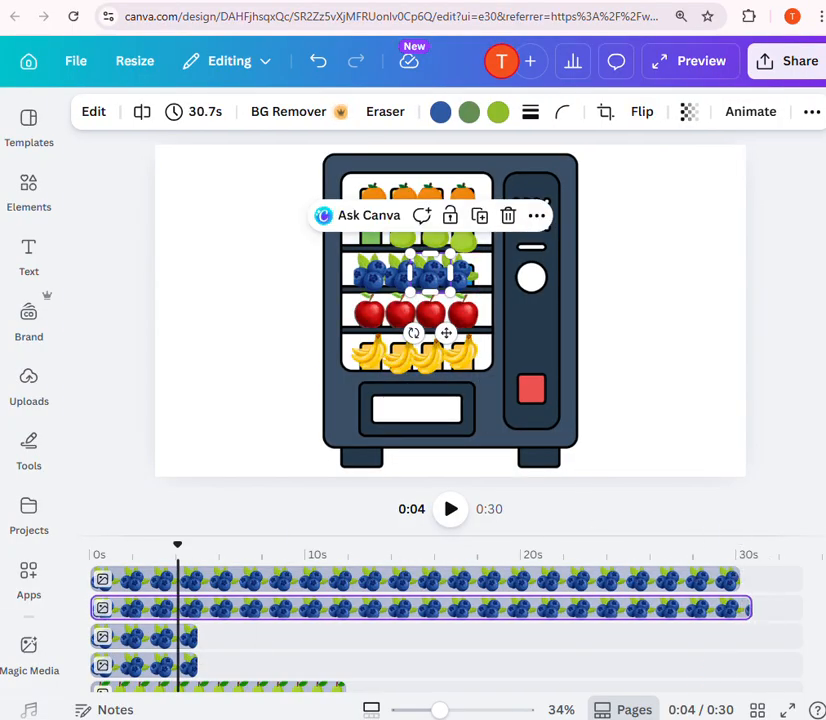
{"action": "left_click", "coordinate": [180, 647]}
{"action": "left_click_drag", "start_coordinate": [190, 637], "coordinate": [740, 638]}
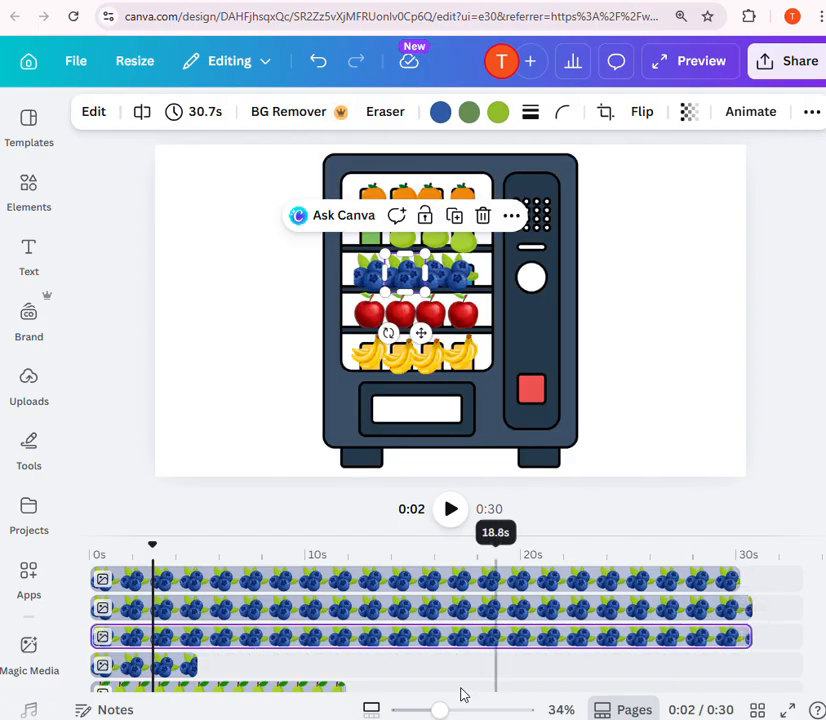
{"action": "left_click", "coordinate": [172, 665]}
{"action": "left_click_drag", "start_coordinate": [190, 665], "coordinate": [762, 660]}
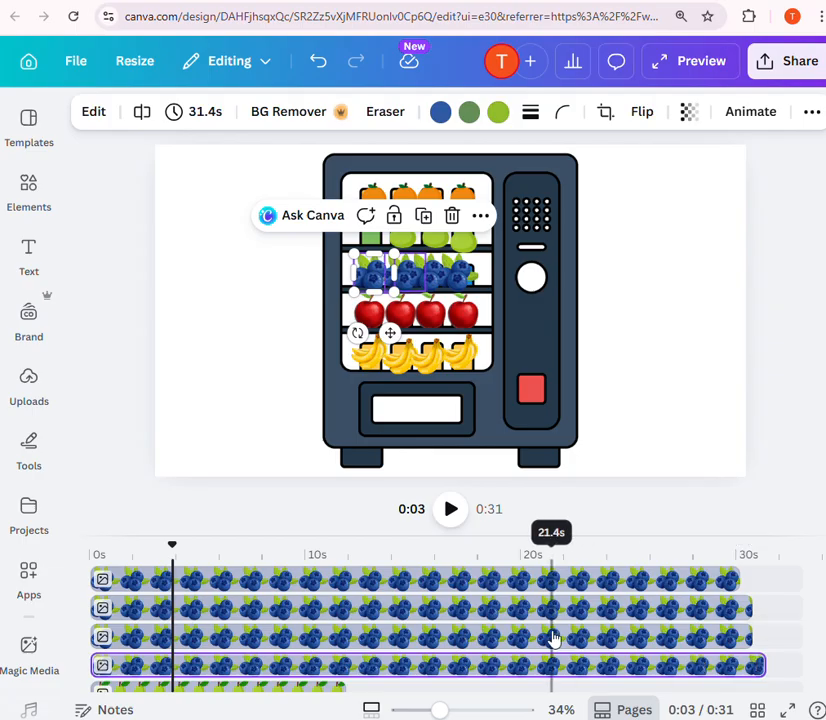
Extend the clips of the fourth, third and second pears past 30 s, with the second pear's clip at 33.5 s.
{"action": "scroll", "coordinate": [480, 632], "scroll_direction": "down", "scroll_amount": 2}
{"action": "left_click", "coordinate": [325, 613]}
{"action": "left_click_drag", "start_coordinate": [347, 617], "coordinate": [765, 594]}
{"action": "left_click", "coordinate": [307, 643]}
{"action": "left_click_drag", "start_coordinate": [343, 635], "coordinate": [797, 638]}
{"action": "left_click_drag", "start_coordinate": [328, 670], "coordinate": [778, 668]}
Extend three orange clips on the timeline: the first to 31.8 s, the second to about 32.7 s and the fourth to 33.5 s.
{"action": "scroll", "coordinate": [596, 659], "scroll_direction": "down", "scroll_amount": 5}
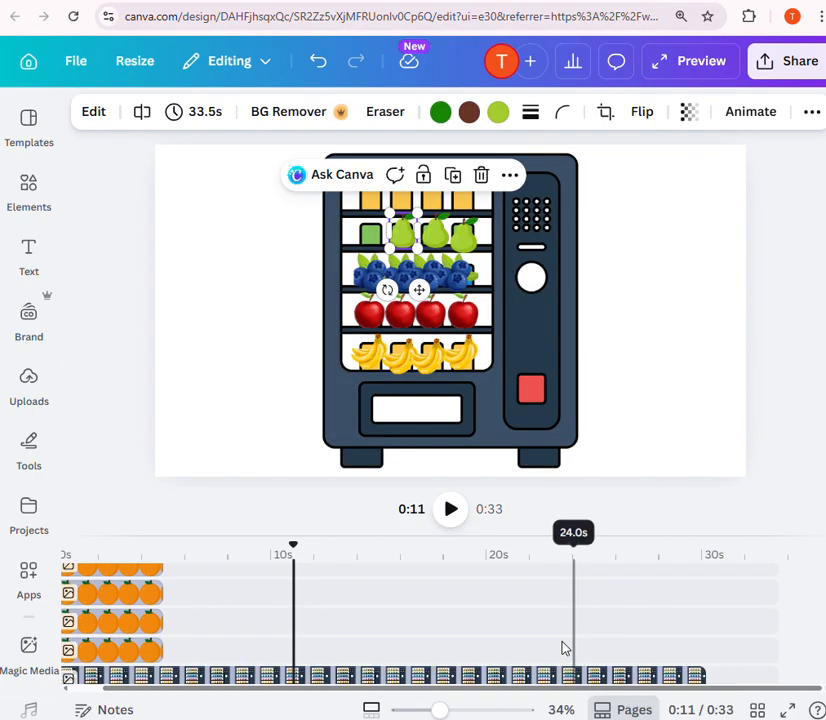
{"action": "left_click", "coordinate": [144, 650]}
{"action": "left_click_drag", "start_coordinate": [245, 651], "coordinate": [716, 649]}
{"action": "left_click", "coordinate": [159, 625]}
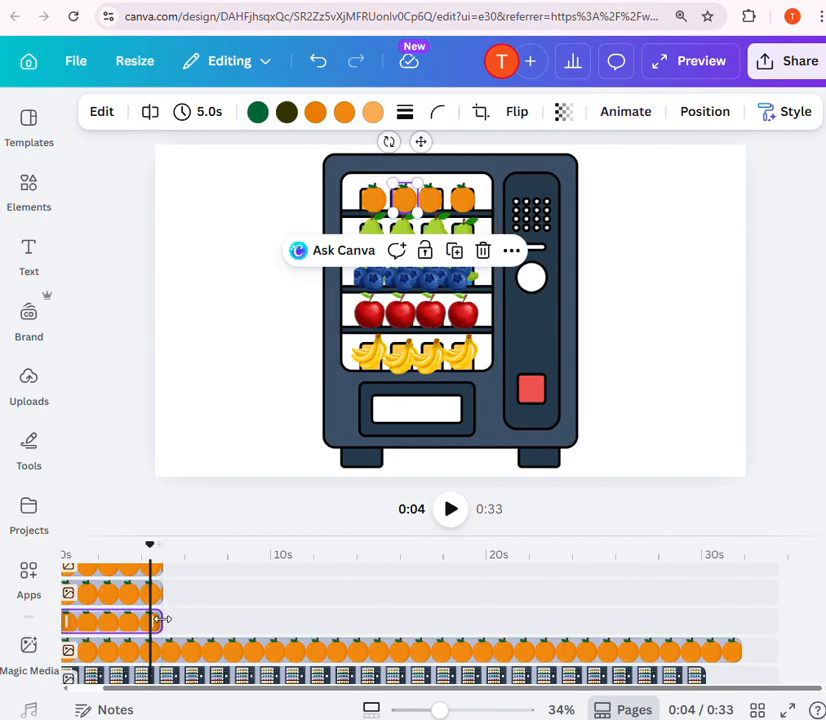
{"action": "left_click_drag", "start_coordinate": [162, 620], "coordinate": [715, 633]}
{"action": "left_click", "coordinate": [160, 592]}
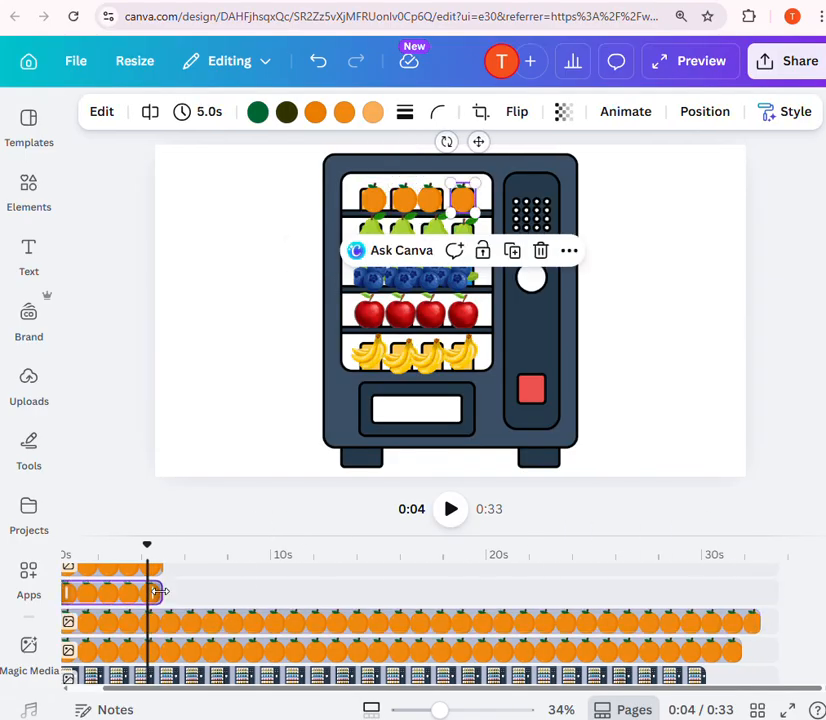
{"action": "left_click_drag", "start_coordinate": [160, 592], "coordinate": [770, 597]}
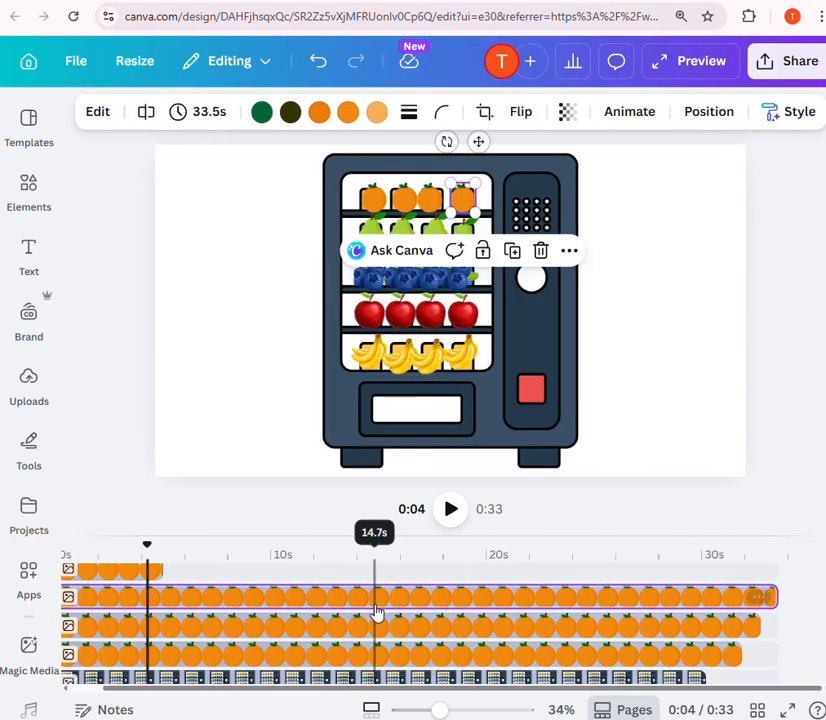
Extend the third orange's clip to 33.0 s and the first pear's clip to 33.3 s on the timeline.
{"action": "scroll", "coordinate": [282, 665], "scroll_direction": "down", "scroll_amount": 5}
{"action": "left_click", "coordinate": [165, 647]}
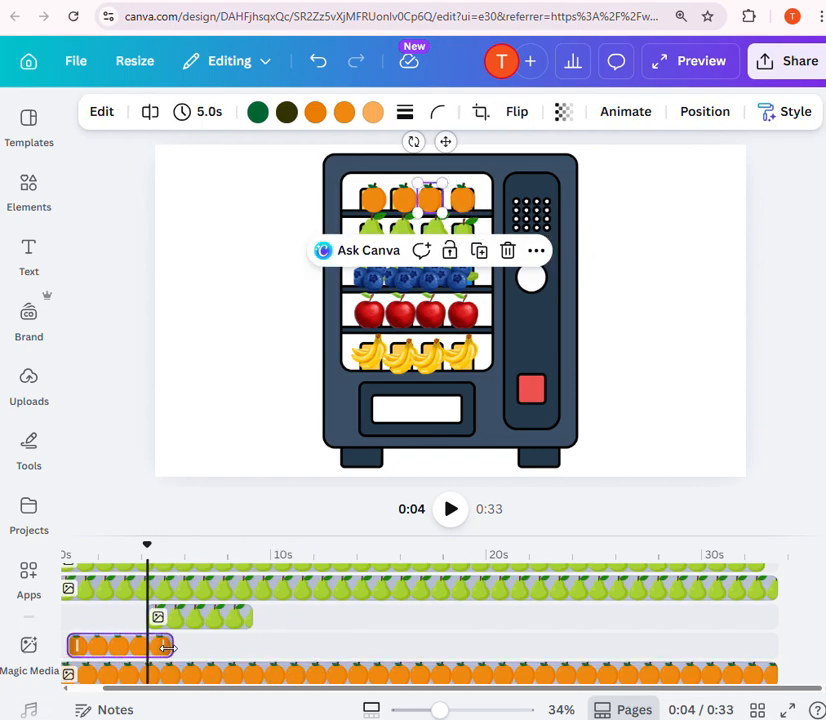
{"action": "left_click_drag", "start_coordinate": [168, 648], "coordinate": [777, 646]}
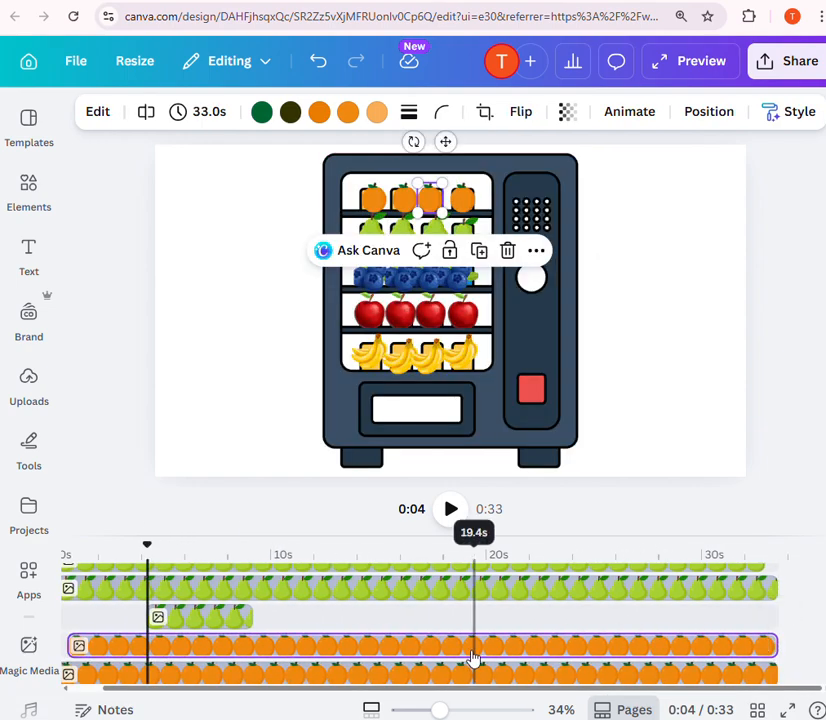
{"action": "mouse_move", "coordinate": [206, 620]}
{"action": "left_mouse_down"}
{"action": "mouse_move", "coordinate": [148, 616]}
{"action": "mouse_move", "coordinate": [197, 623]}
{"action": "left_mouse_up"}
{"action": "left_click_drag", "start_coordinate": [333, 621], "coordinate": [784, 632]}
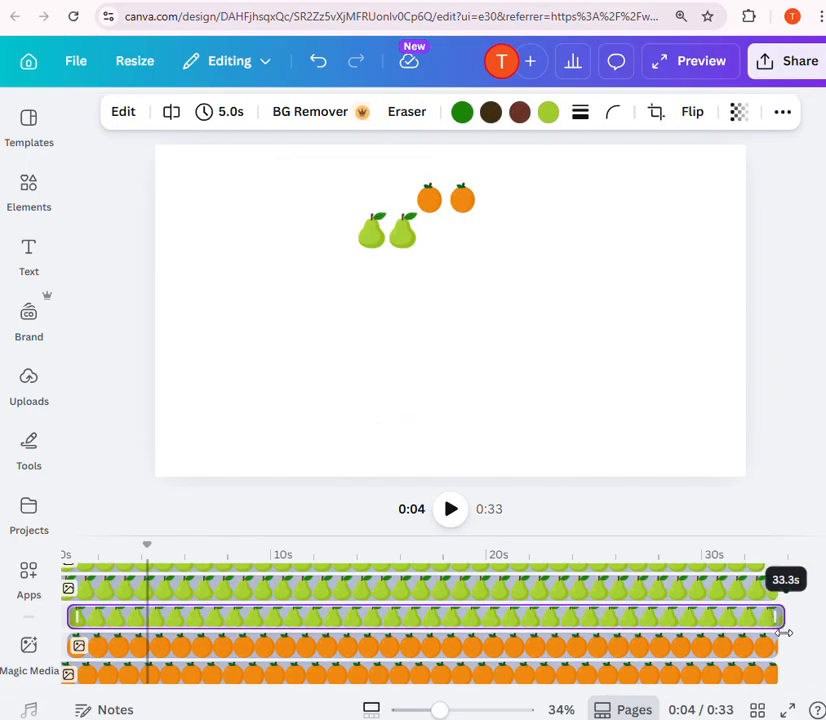
Play the video from the start to about 0:29 to check how the fruits drop, and pause it.
{"action": "scroll", "coordinate": [433, 637], "scroll_direction": "down", "scroll_amount": 5}
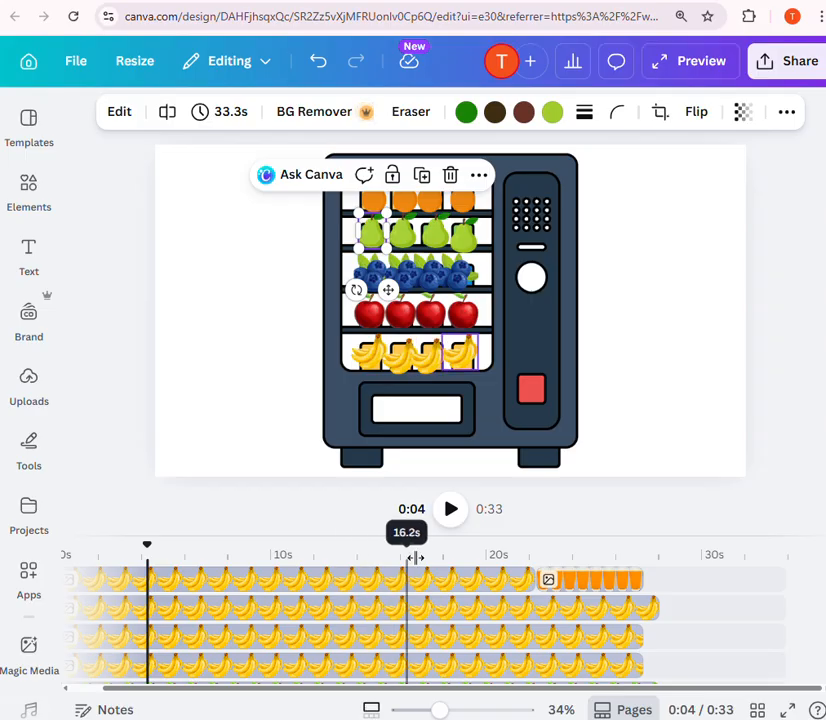
{"action": "left_click_drag", "start_coordinate": [147, 549], "coordinate": [76, 552]}
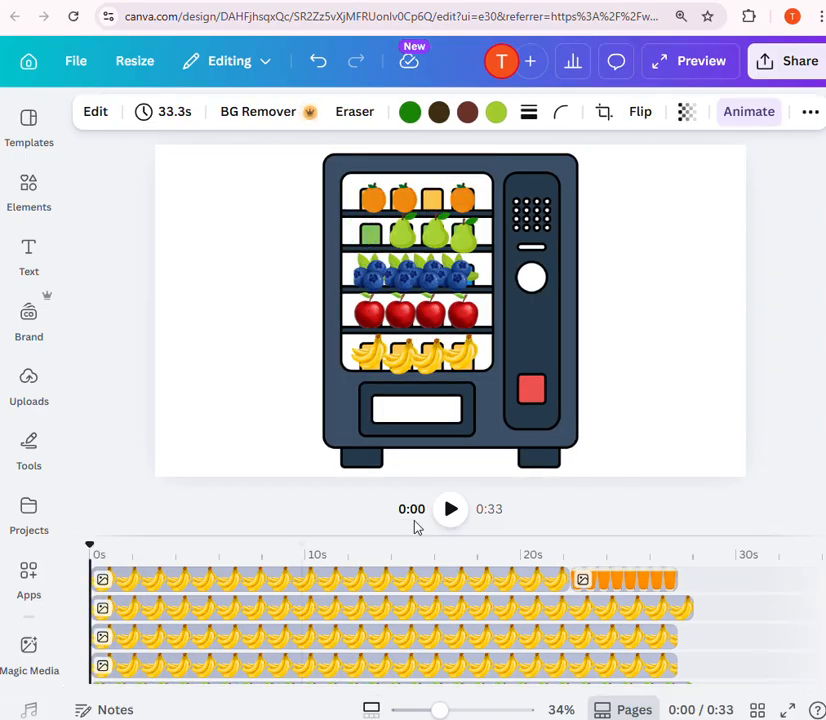
{"action": "left_click", "coordinate": [449, 510]}
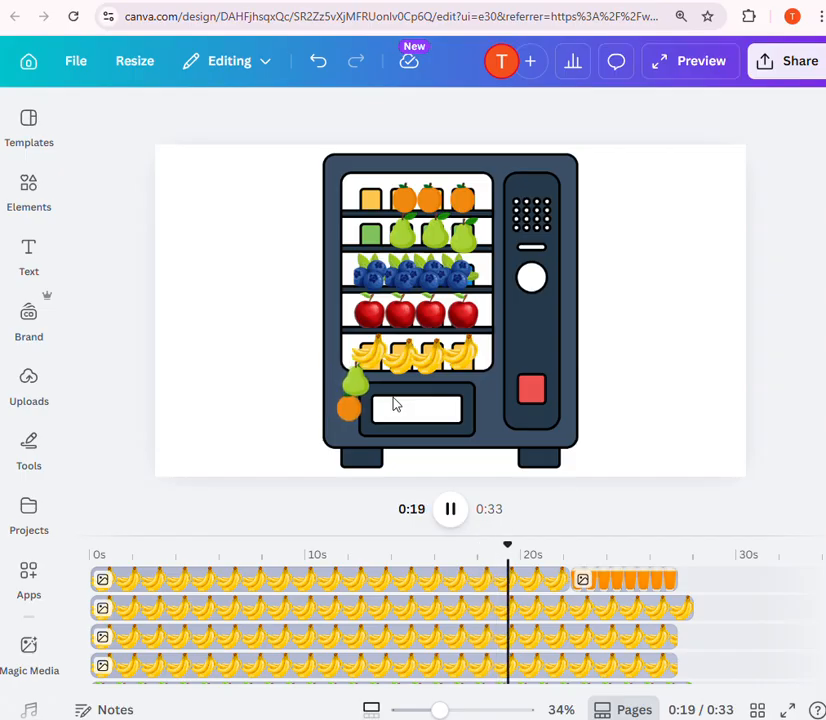
{"action": "left_click", "coordinate": [29, 450]}
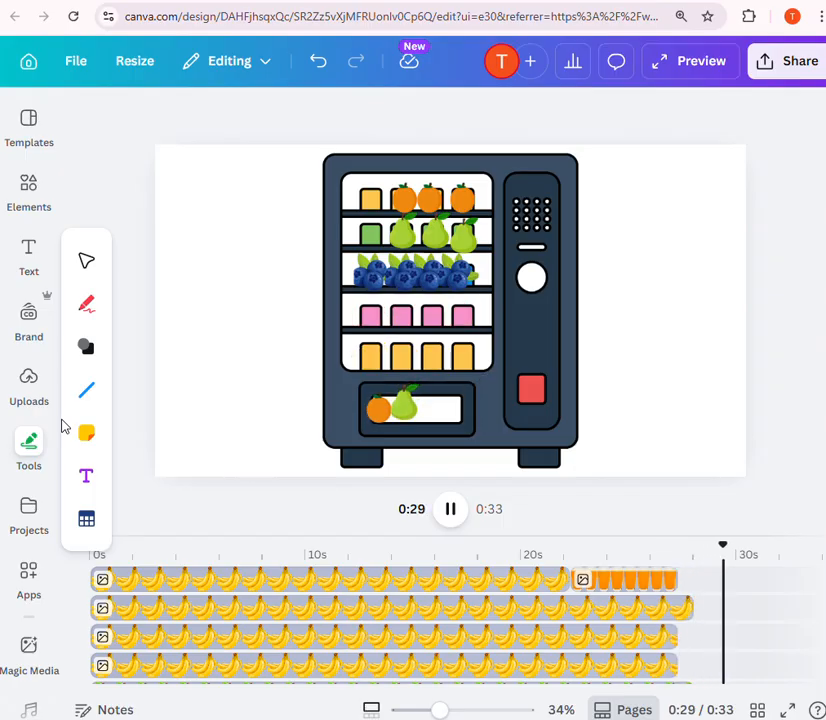
{"action": "left_click", "coordinate": [448, 509]}
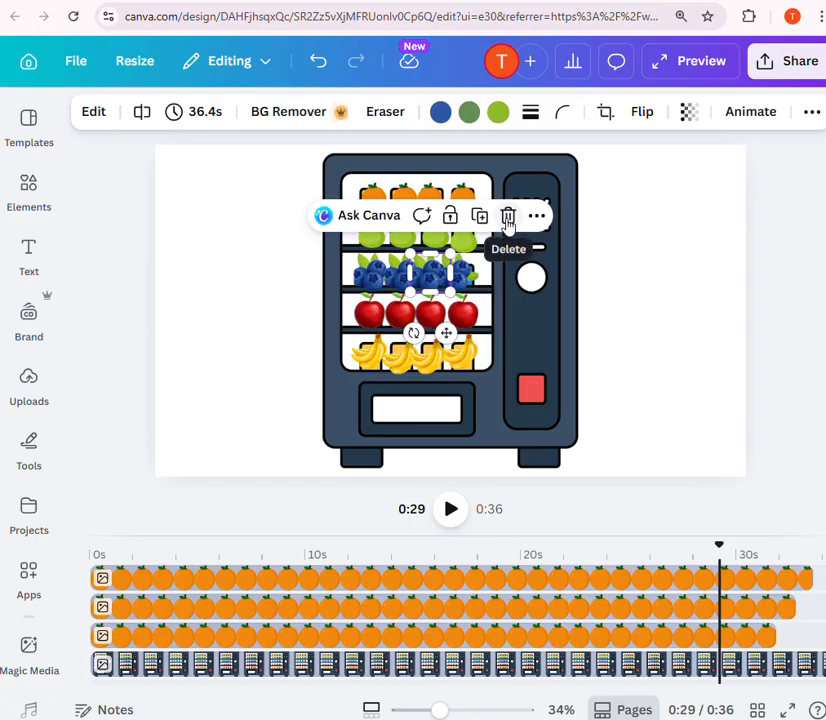
Lower the speed of the first orange's path animation and delete its motion path.
{"action": "left_click", "coordinate": [677, 195]}
{"action": "left_click", "coordinate": [368, 200]}
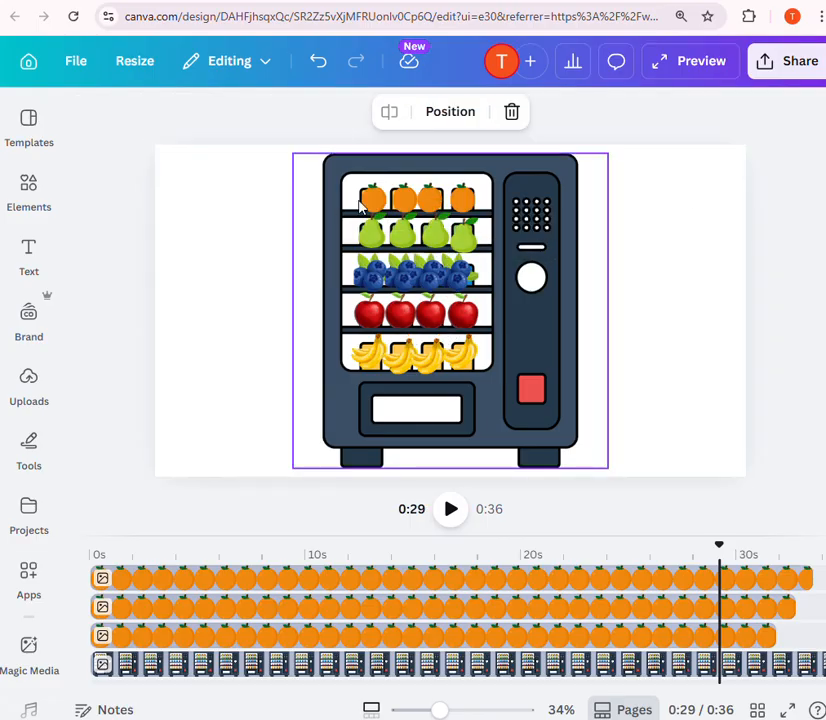
{"action": "left_click", "coordinate": [368, 200]}
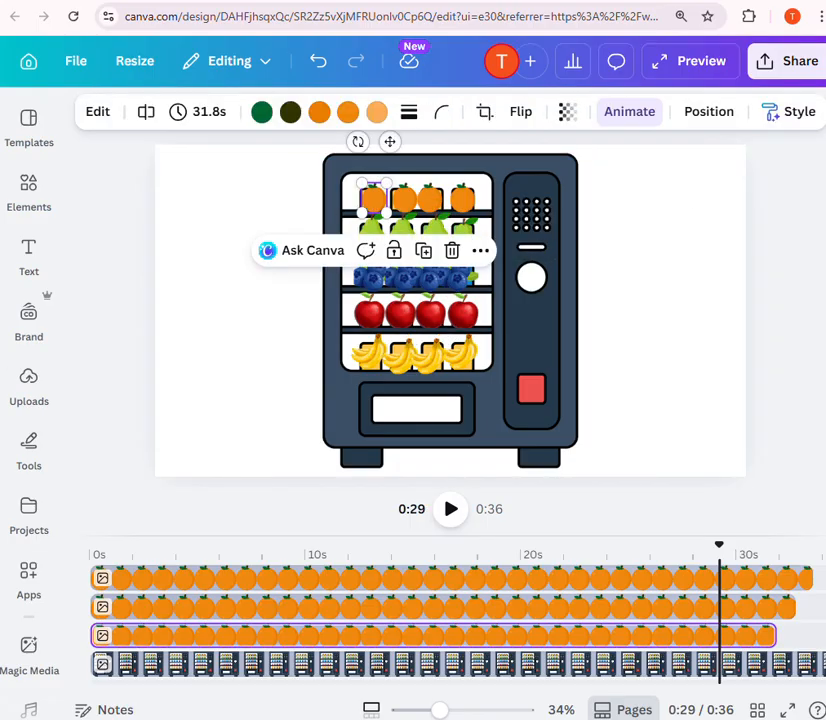
{"action": "left_click", "coordinate": [650, 116]}
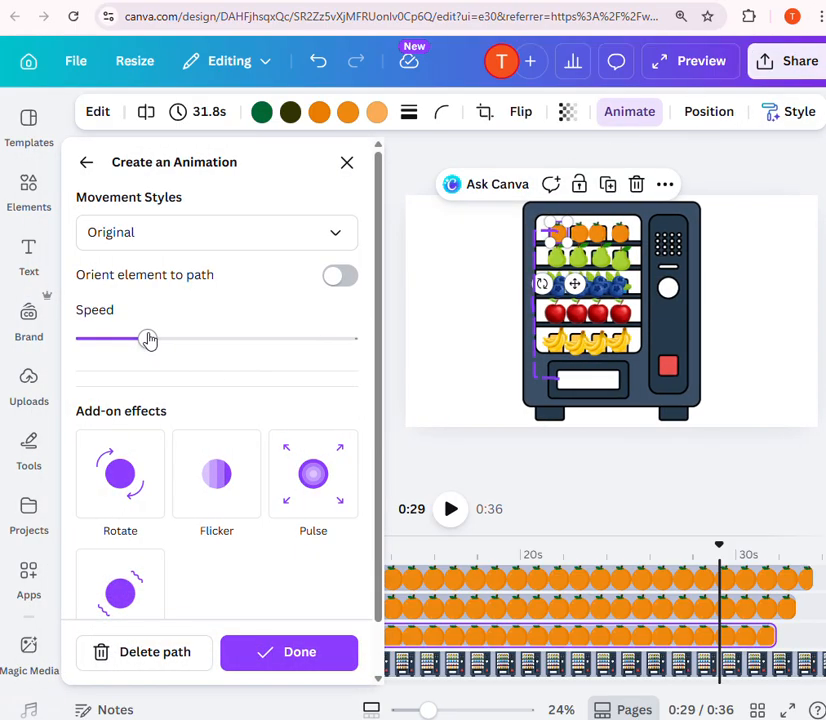
{"action": "left_click_drag", "start_coordinate": [115, 346], "coordinate": [97, 347]}
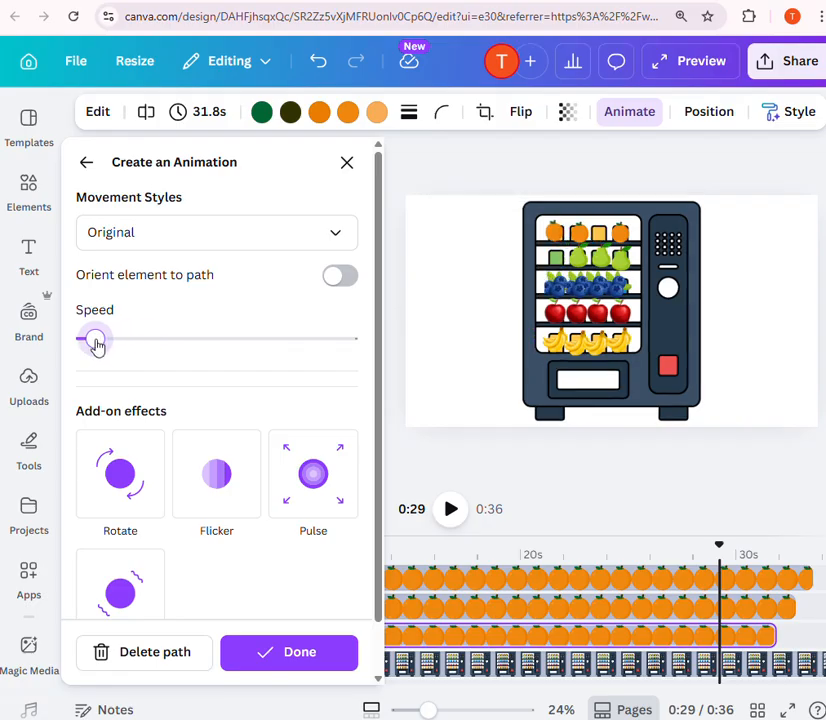
{"action": "left_click", "coordinate": [144, 662]}
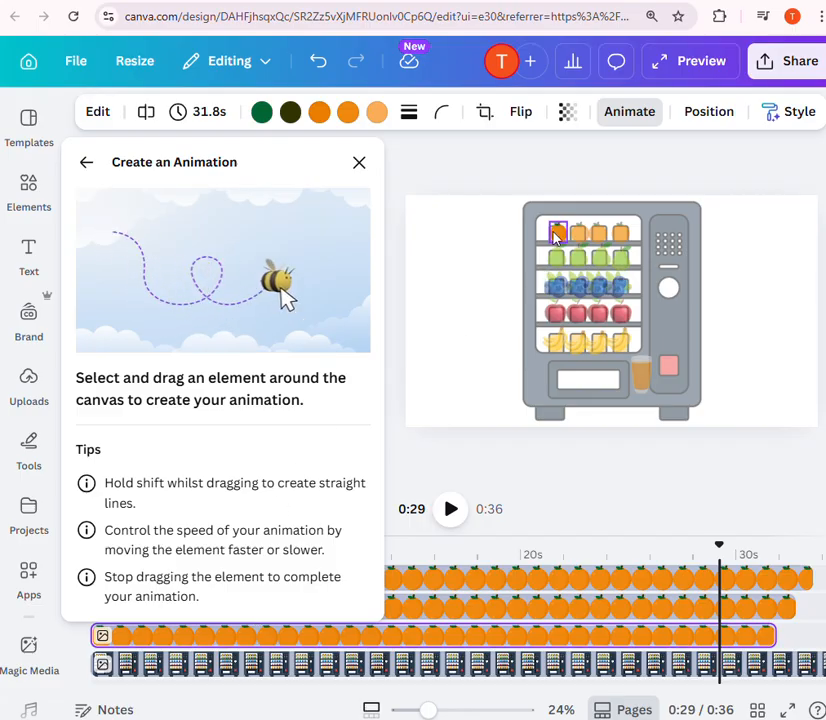
Draw a new motion path for the first orange down the shelves' left edge into the dispensing slot, at a low speed.
{"action": "left_click_drag", "start_coordinate": [559, 239], "coordinate": [549, 239]}
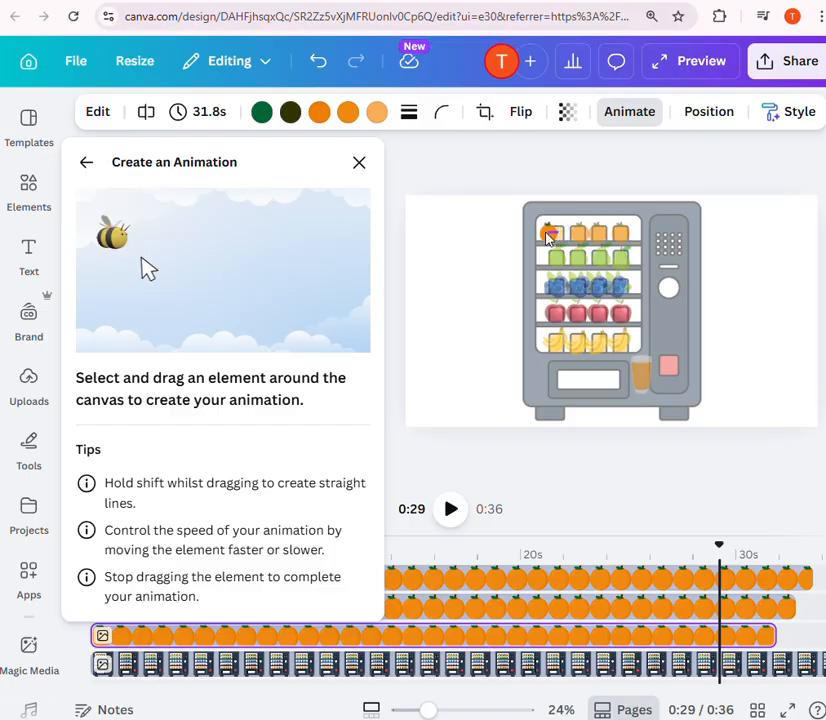
{"action": "mouse_move", "coordinate": [537, 245]}
{"action": "left_mouse_down"}
{"action": "mouse_move", "coordinate": [535, 364]}
{"action": "mouse_move", "coordinate": [538, 379]}
{"action": "mouse_move", "coordinate": [557, 387]}
{"action": "mouse_move", "coordinate": [562, 380]}
{"action": "left_mouse_up"}
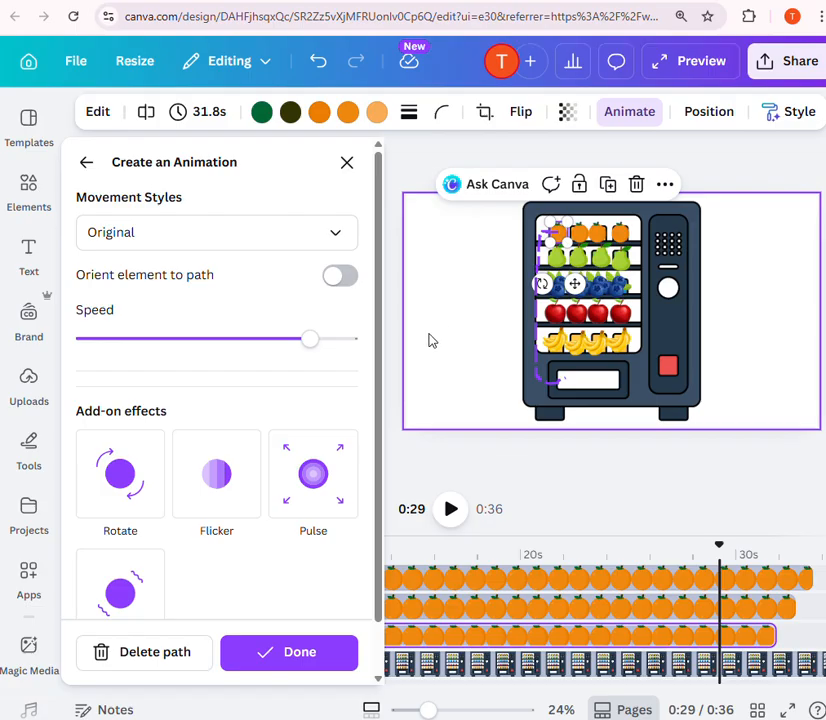
{"action": "left_click_drag", "start_coordinate": [313, 340], "coordinate": [112, 361]}
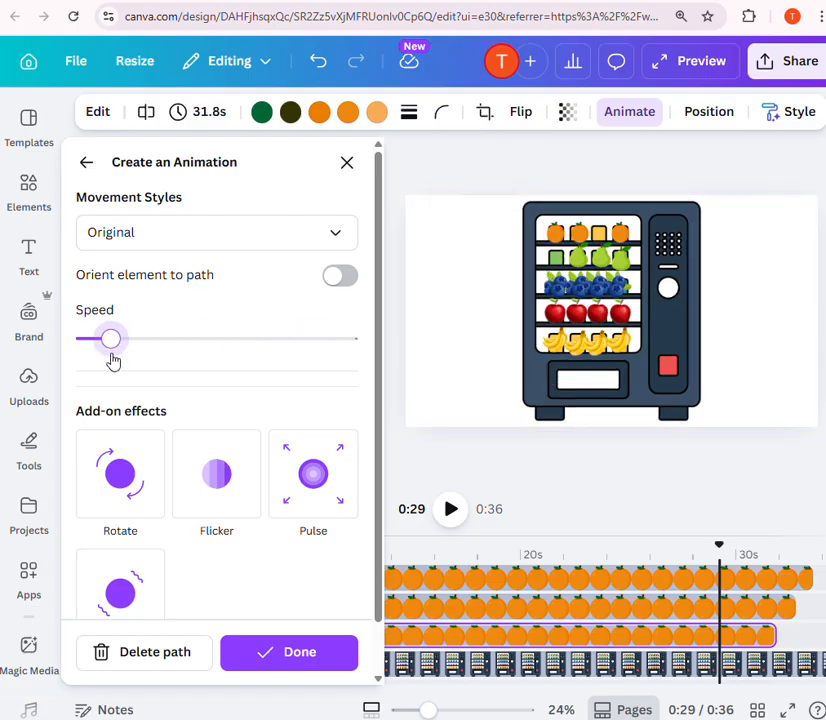
{"action": "left_click", "coordinate": [297, 660]}
Lower the speed of the first pear's path animation and delete its motion path.
{"action": "scroll", "coordinate": [466, 617], "scroll_direction": "down", "scroll_amount": 2}
{"action": "scroll", "coordinate": [466, 617], "scroll_direction": "up", "scroll_amount": 5}
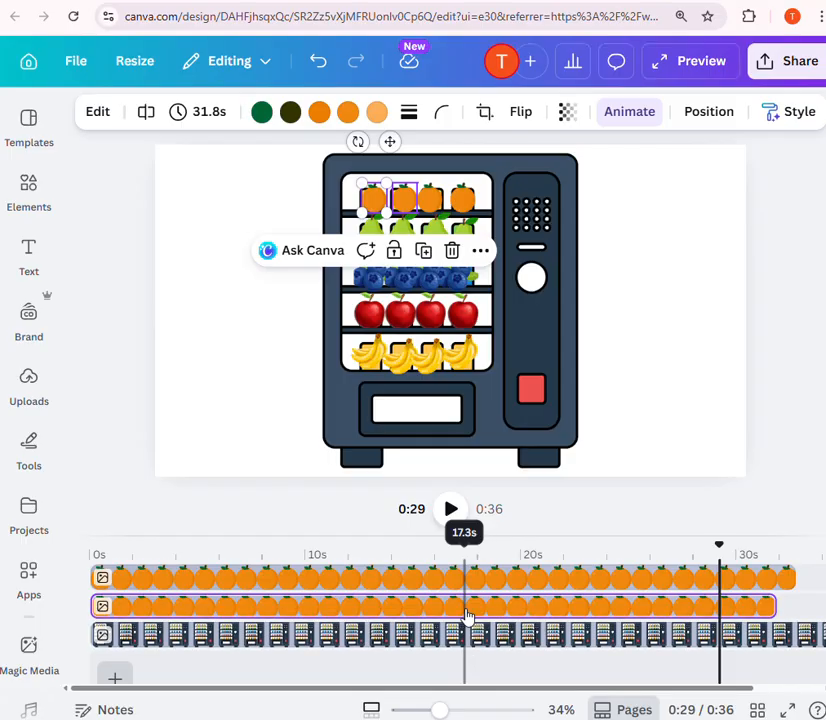
{"action": "scroll", "coordinate": [466, 617], "scroll_direction": "down", "scroll_amount": 3}
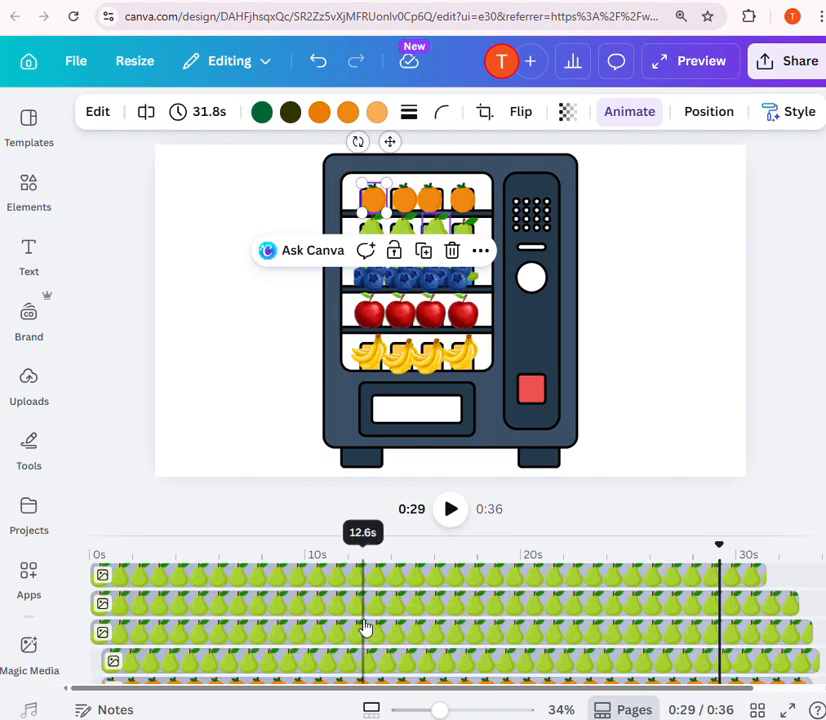
{"action": "left_click", "coordinate": [138, 590]}
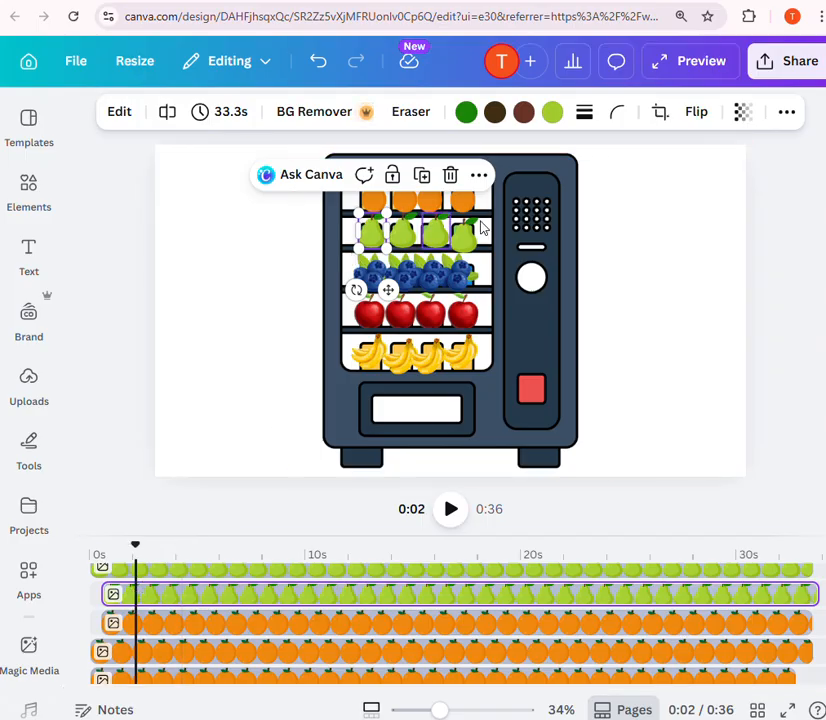
{"action": "left_click", "coordinate": [787, 118]}
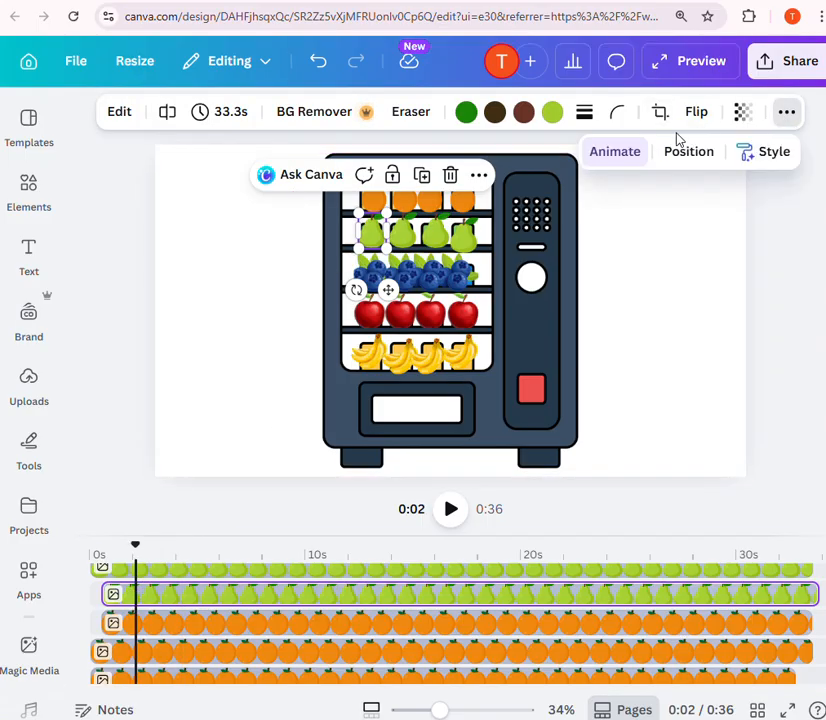
{"action": "left_click", "coordinate": [615, 152]}
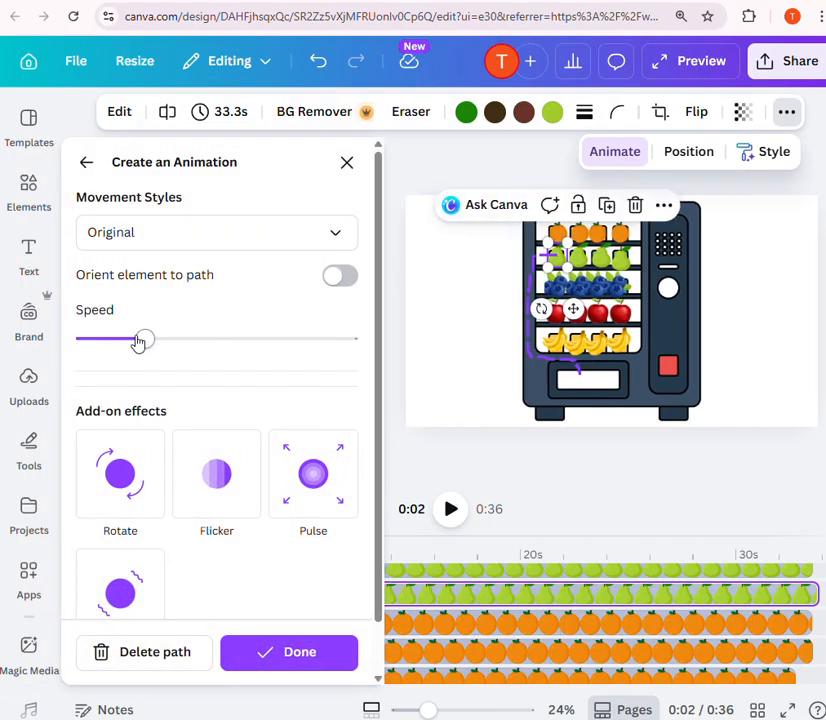
{"action": "left_click_drag", "start_coordinate": [139, 342], "coordinate": [93, 346]}
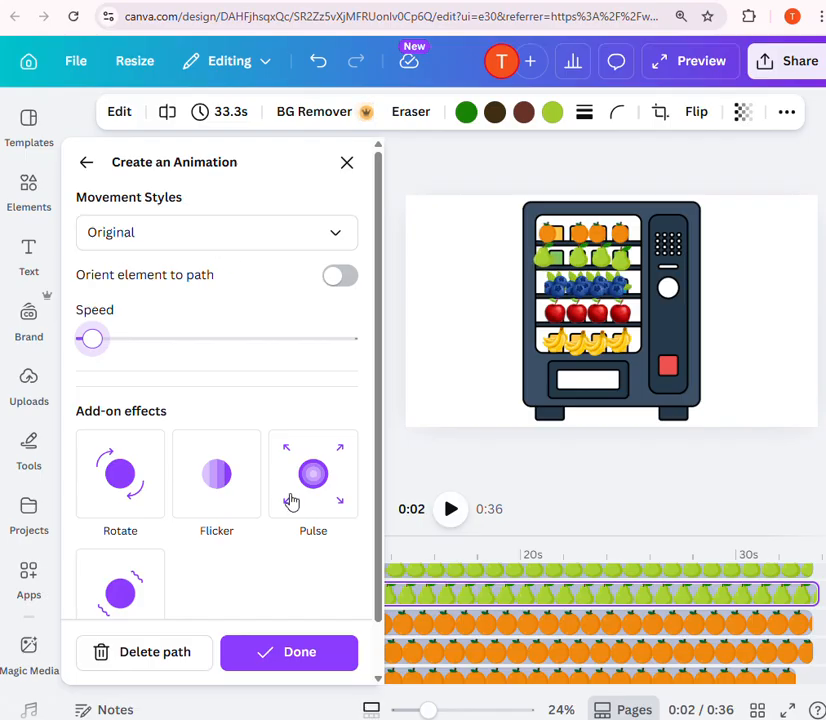
{"action": "left_click", "coordinate": [479, 393]}
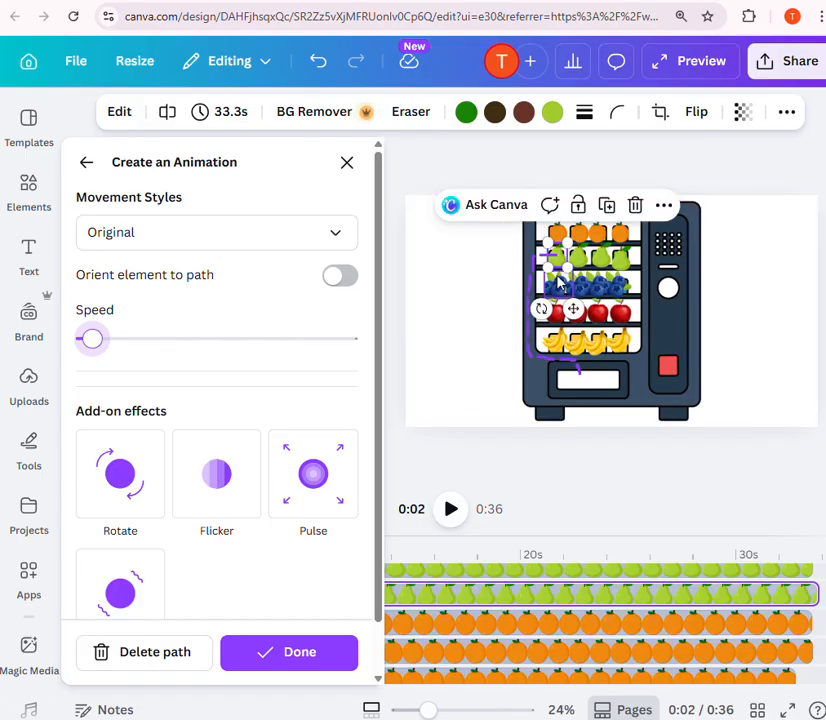
{"action": "left_click", "coordinate": [170, 652]}
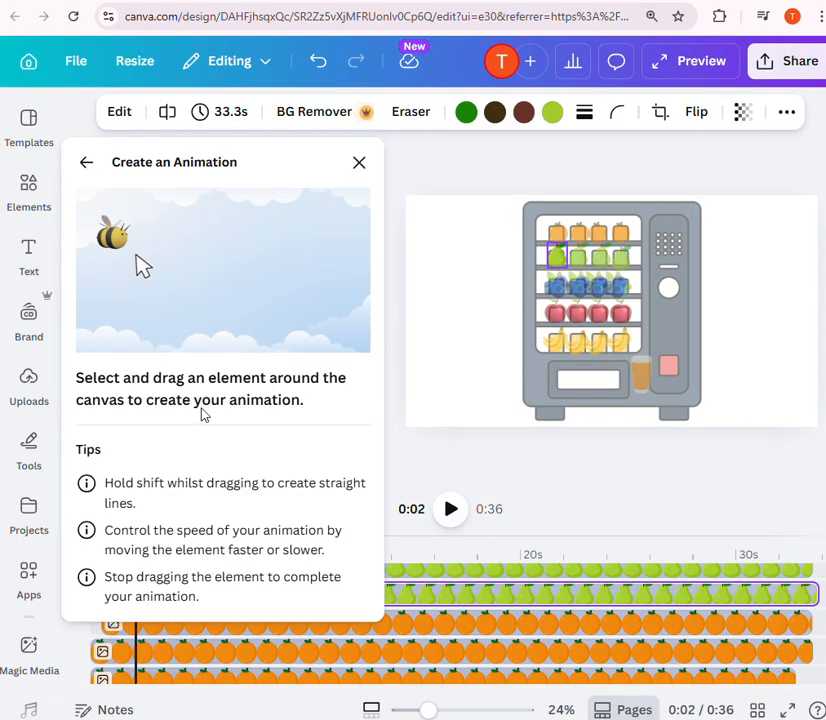
Draw a motion path for the second pear from its shelf down into the dispensing slot, at a low speed.
{"action": "left_click", "coordinate": [578, 262]}
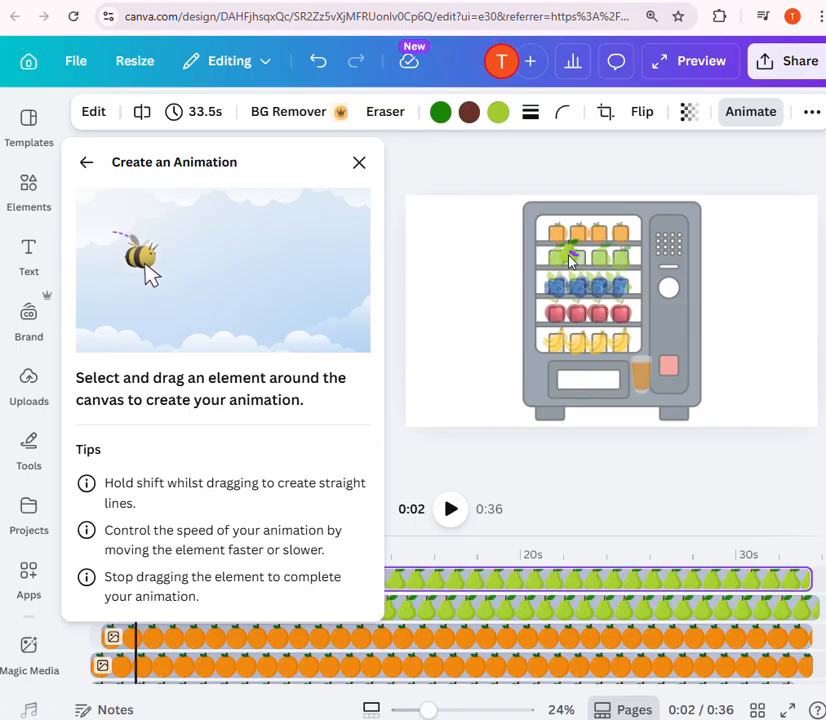
{"action": "mouse_move", "coordinate": [570, 262]}
{"action": "left_mouse_down"}
{"action": "mouse_move", "coordinate": [538, 258]}
{"action": "mouse_move", "coordinate": [538, 373]}
{"action": "mouse_move", "coordinate": [580, 389]}
{"action": "left_mouse_up"}
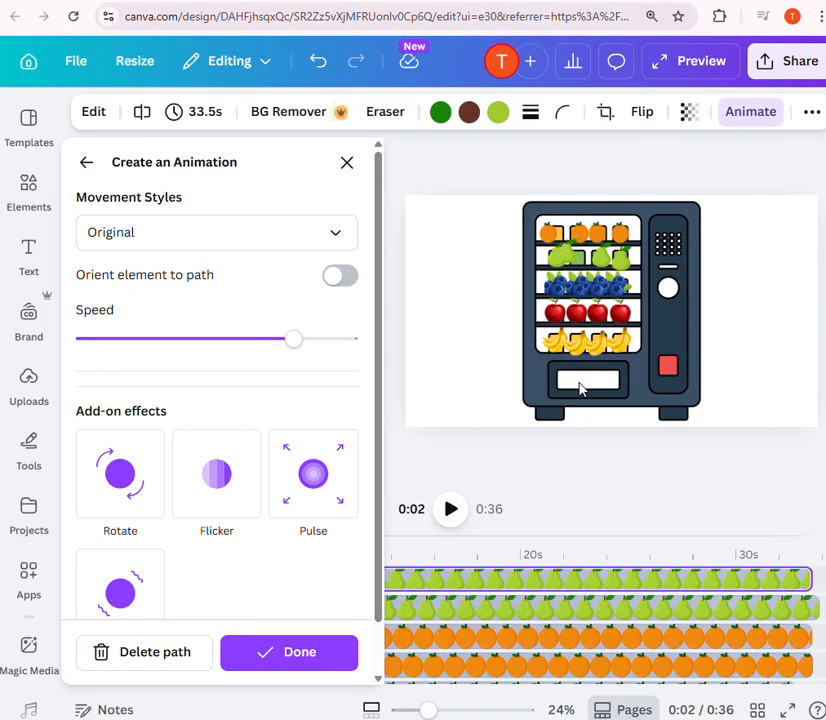
{"action": "left_click_drag", "start_coordinate": [254, 341], "coordinate": [97, 343]}
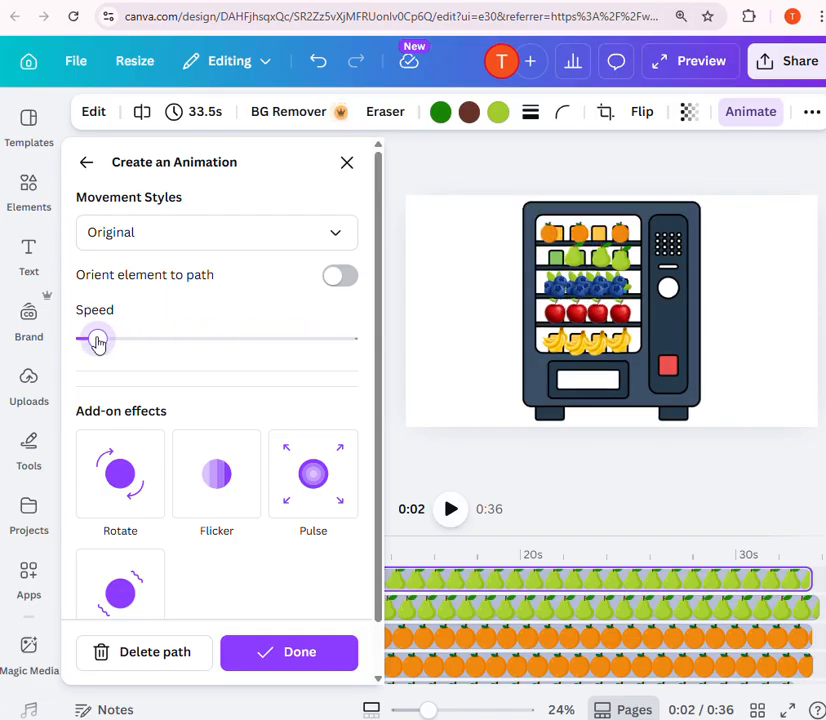
{"action": "left_click", "coordinate": [295, 655]}
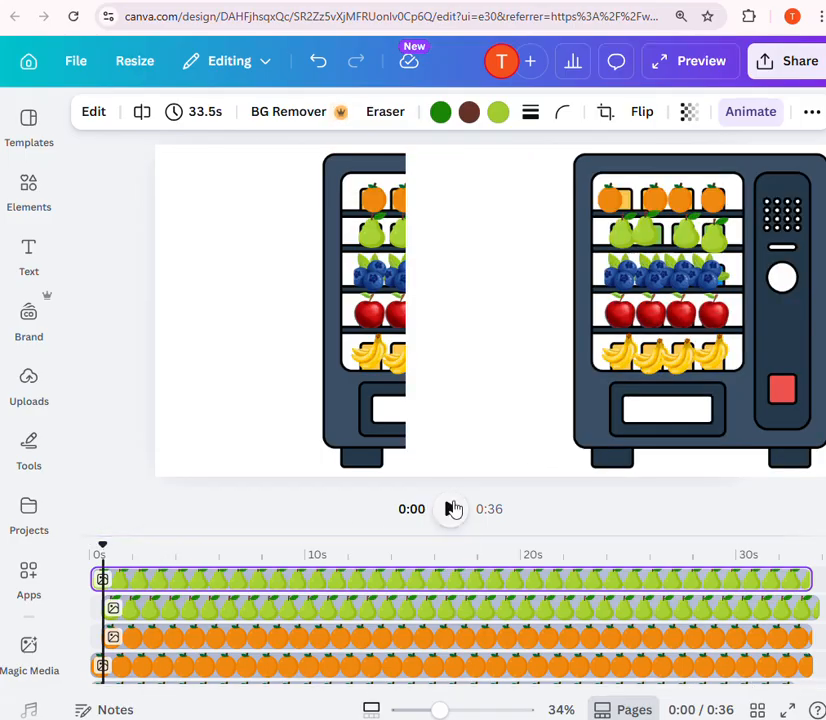
Play the video from the start to about 0:32 to check the fruits' drop and the juice glass.
{"action": "left_click", "coordinate": [451, 509]}
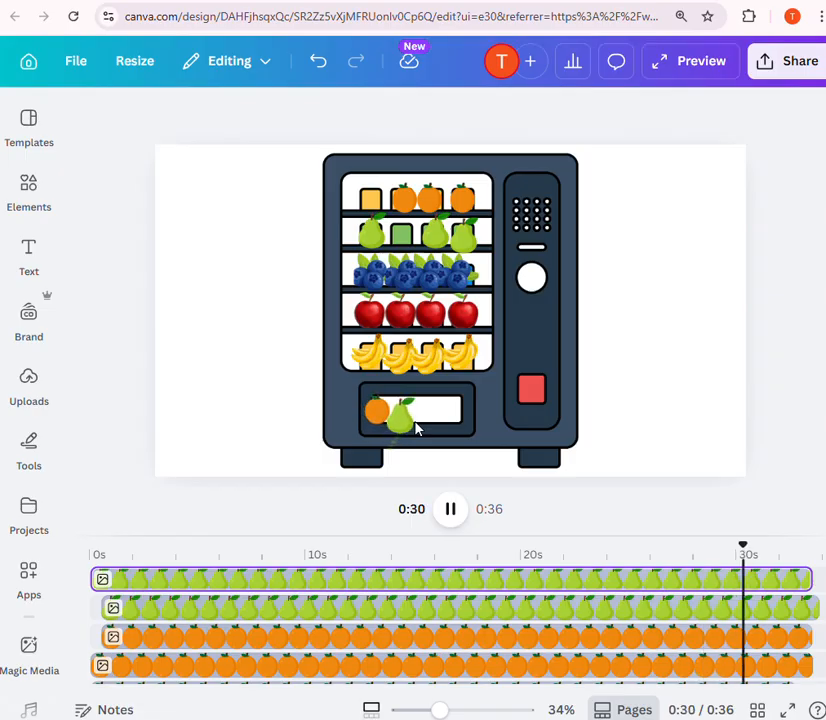
{"action": "left_click", "coordinate": [452, 510]}
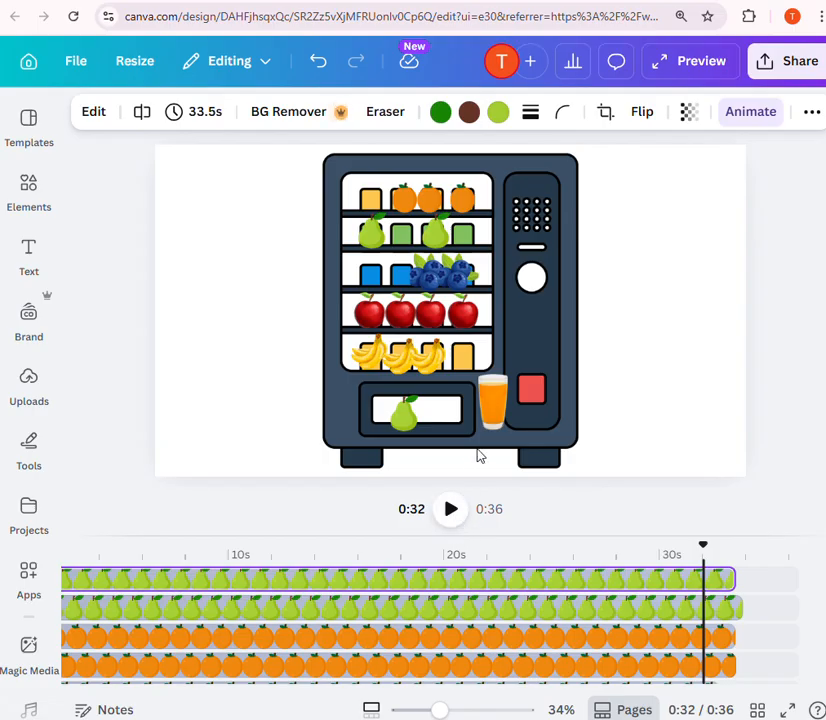
{"action": "scroll", "coordinate": [577, 660], "scroll_direction": "down", "scroll_amount": 3}
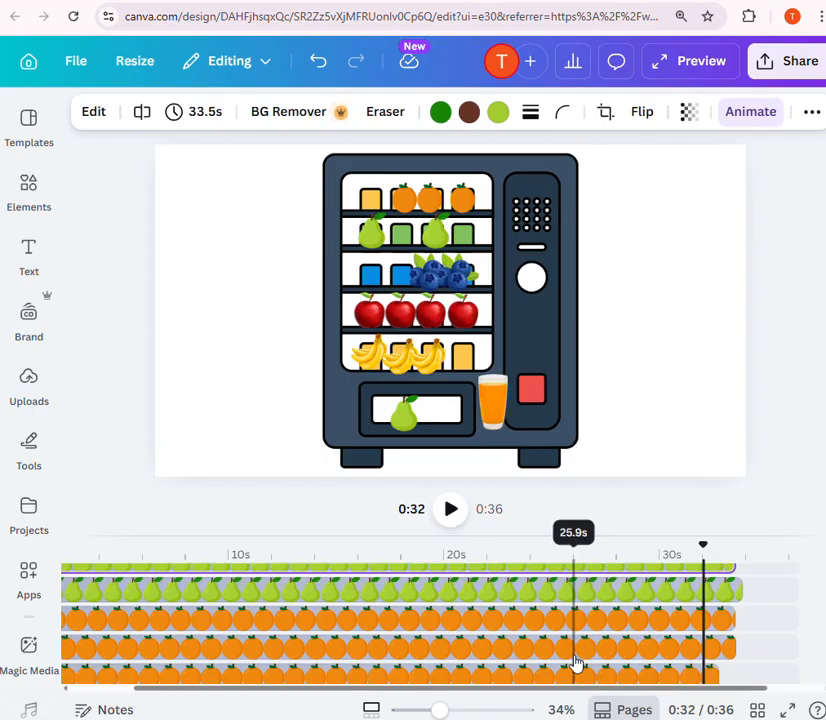
Extend the timing of the first and second blueberry bunches to the end of the video, 36.4 s and 36.6 s.
{"action": "scroll", "coordinate": [573, 655], "scroll_direction": "up", "scroll_amount": 4}
{"action": "scroll", "coordinate": [575, 654], "scroll_direction": "down", "scroll_amount": 5}
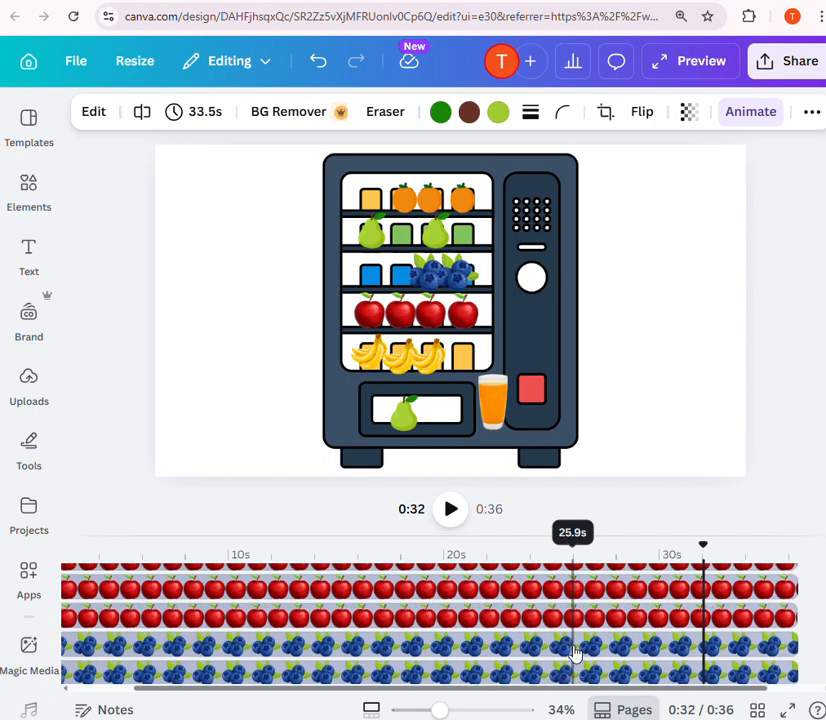
{"action": "left_click", "coordinate": [661, 628]}
{"action": "left_click", "coordinate": [675, 630]}
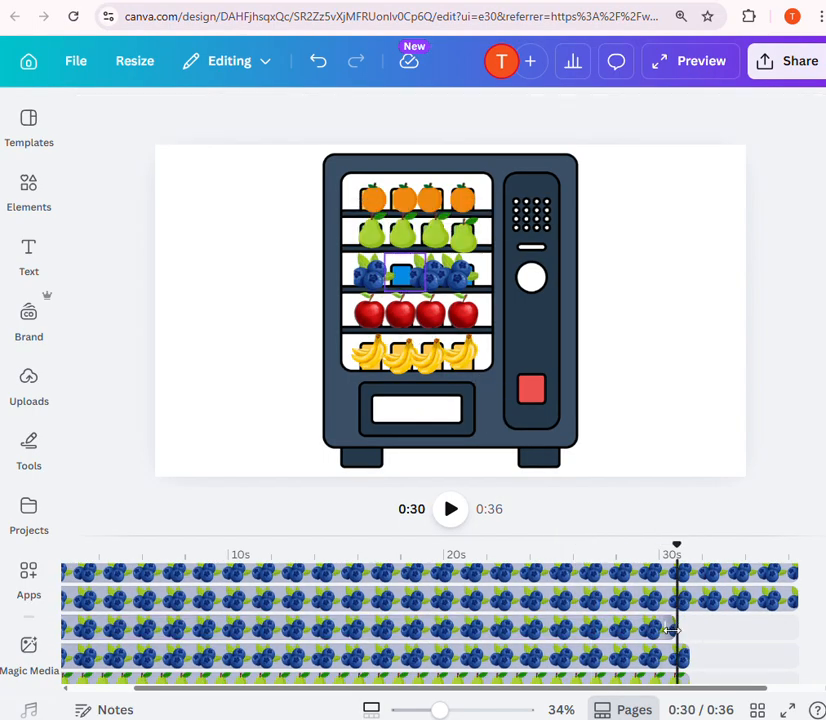
{"action": "left_click", "coordinate": [669, 631]}
{"action": "left_click_drag", "start_coordinate": [677, 628], "coordinate": [730, 630]}
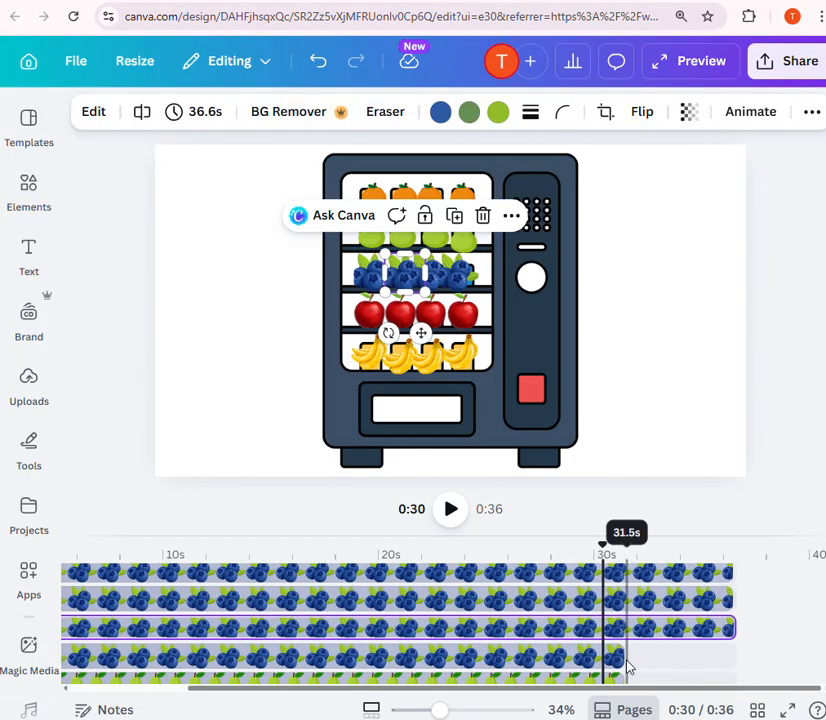
{"action": "left_click", "coordinate": [627, 662]}
{"action": "left_click_drag", "start_coordinate": [615, 657], "coordinate": [727, 657]}
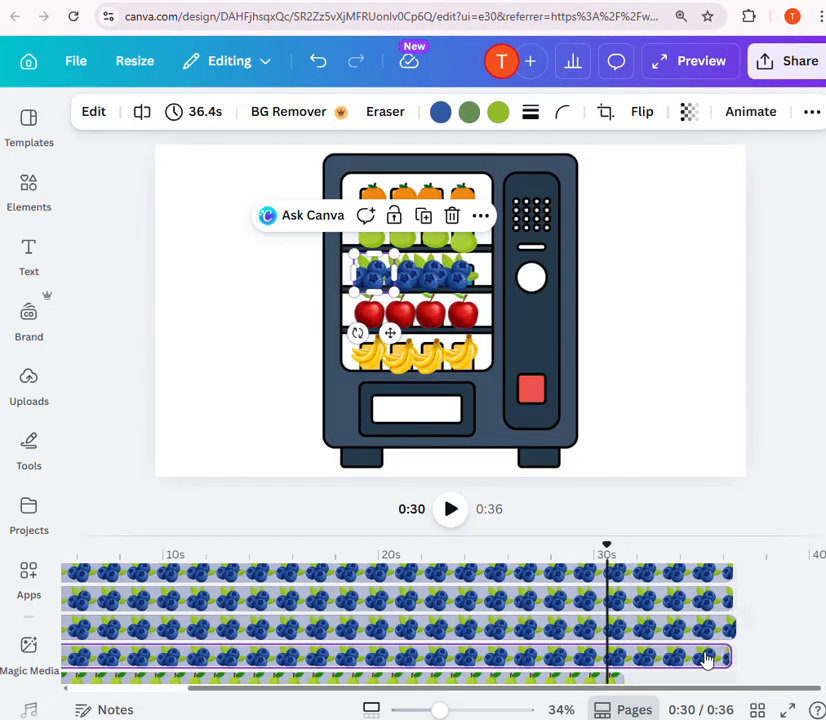
Extend the timing of all four pears to the end of the video, at about 36.4 to 36.6 s.
{"action": "scroll", "coordinate": [700, 640], "scroll_direction": "down", "scroll_amount": 3}
{"action": "left_click", "coordinate": [619, 604]}
{"action": "left_click_drag", "start_coordinate": [618, 603], "coordinate": [737, 605]}
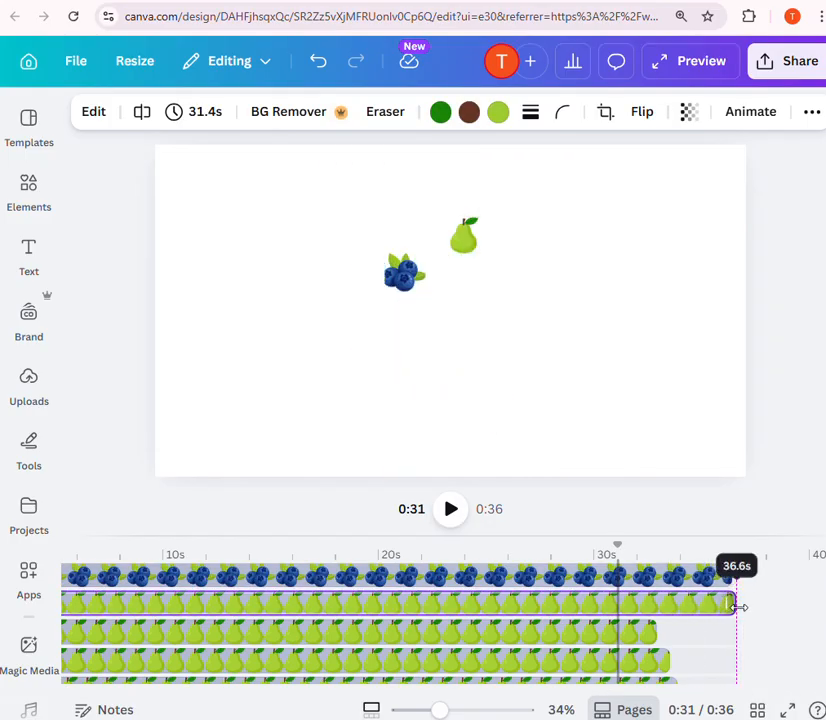
{"action": "left_click", "coordinate": [652, 632]}
{"action": "left_click_drag", "start_coordinate": [652, 632], "coordinate": [732, 632]}
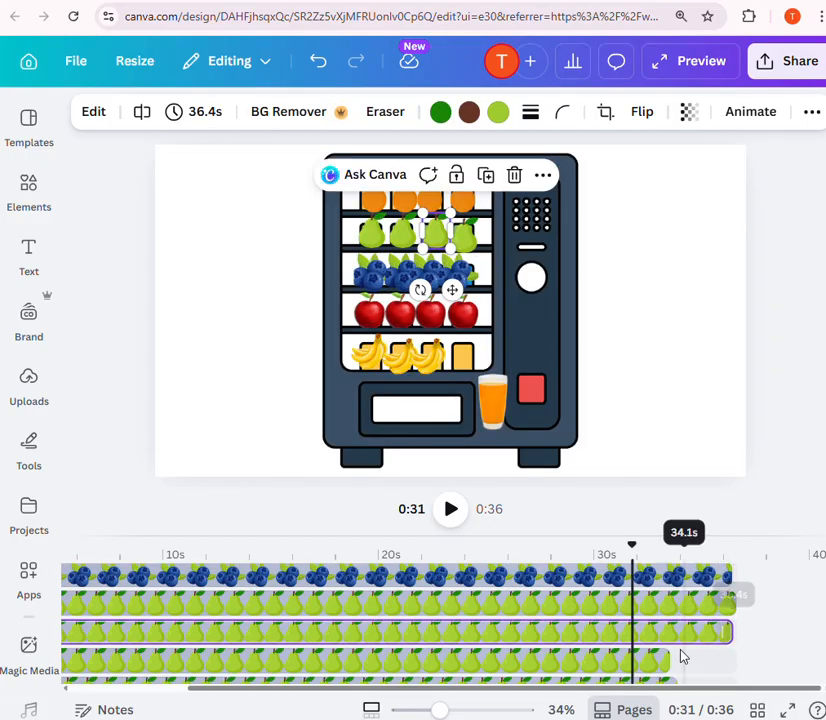
{"action": "left_click", "coordinate": [641, 662]}
{"action": "left_click_drag", "start_coordinate": [663, 660], "coordinate": [730, 660]}
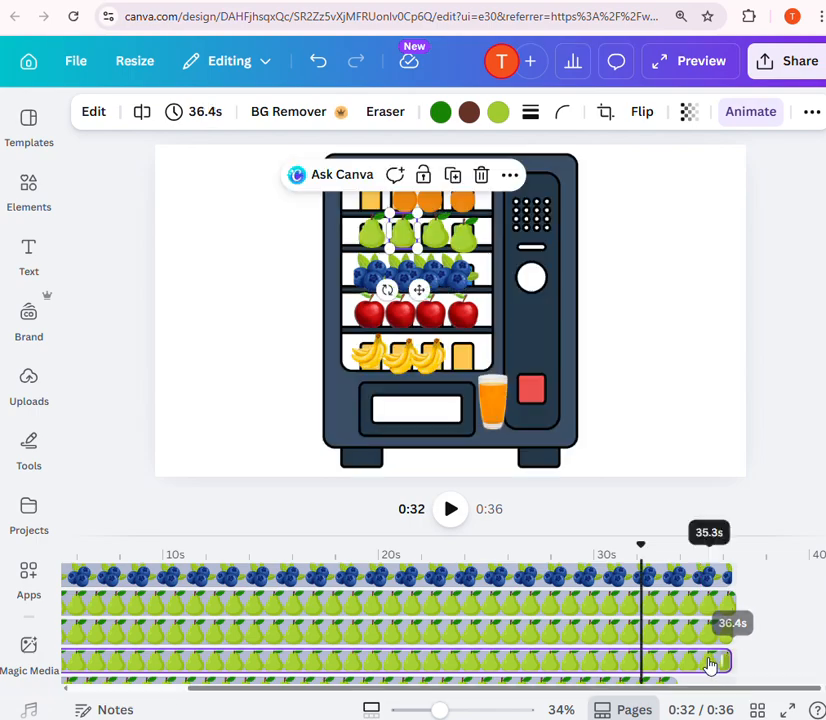
{"action": "scroll", "coordinate": [712, 664], "scroll_direction": "down", "scroll_amount": 3}
{"action": "left_click", "coordinate": [668, 608]}
{"action": "left_click_drag", "start_coordinate": [668, 608], "coordinate": [733, 608]}
Extend the timing of the four oranges and the vending machine to the video's end, with the machine lasting 36.7 s.
{"action": "left_click", "coordinate": [656, 642]}
{"action": "left_click_drag", "start_coordinate": [660, 640], "coordinate": [740, 636]}
{"action": "left_click", "coordinate": [650, 668]}
{"action": "left_click_drag", "start_coordinate": [666, 664], "coordinate": [725, 664]}
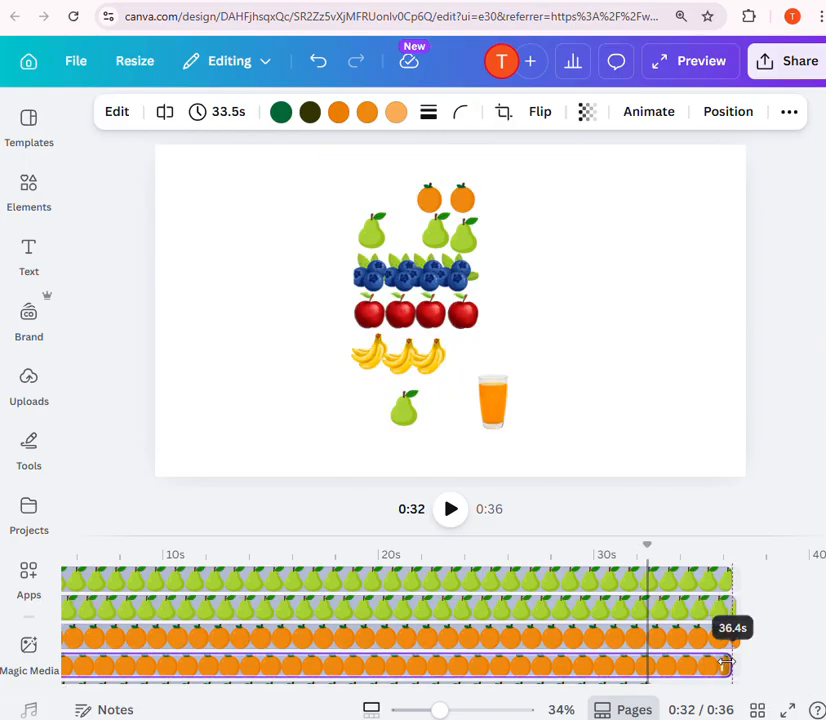
{"action": "scroll", "coordinate": [665, 660], "scroll_direction": "down", "scroll_amount": 3}
{"action": "left_click", "coordinate": [643, 611]}
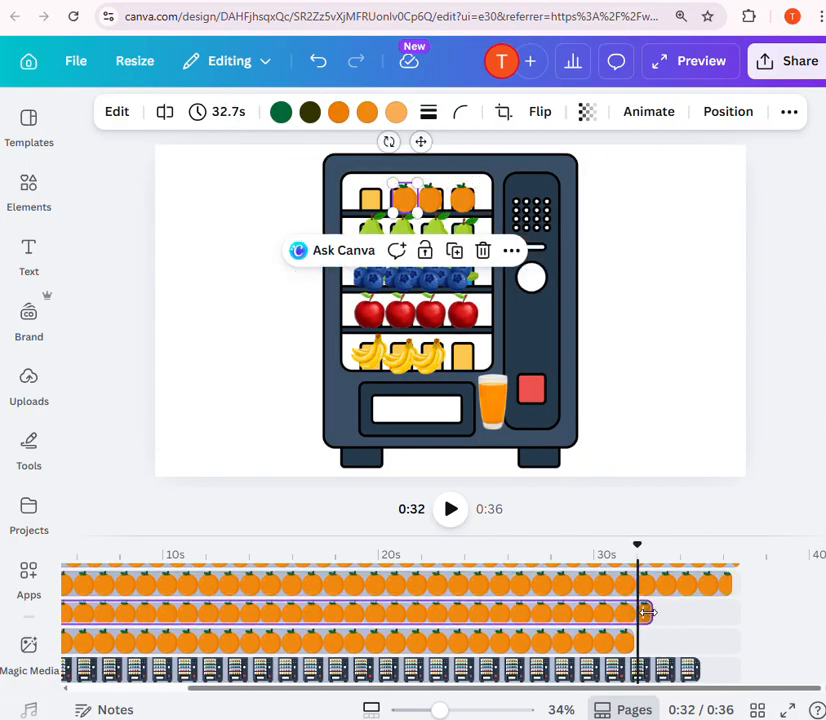
{"action": "left_click_drag", "start_coordinate": [643, 611], "coordinate": [735, 612]}
{"action": "left_click", "coordinate": [628, 642]}
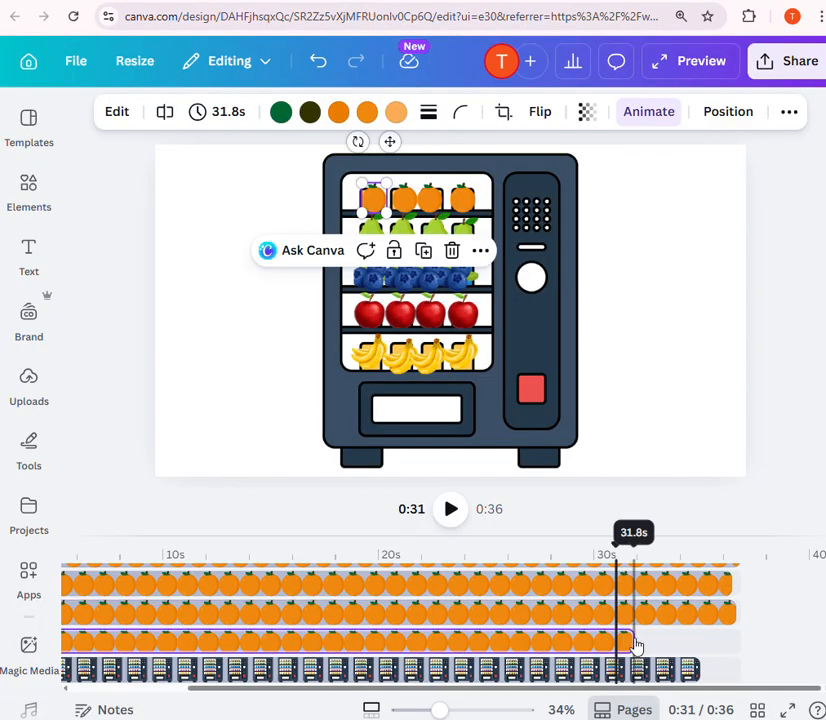
{"action": "left_click_drag", "start_coordinate": [633, 645], "coordinate": [737, 668]}
{"action": "left_click", "coordinate": [671, 668]}
{"action": "scroll", "coordinate": [706, 636], "scroll_direction": "up", "scroll_amount": 5}
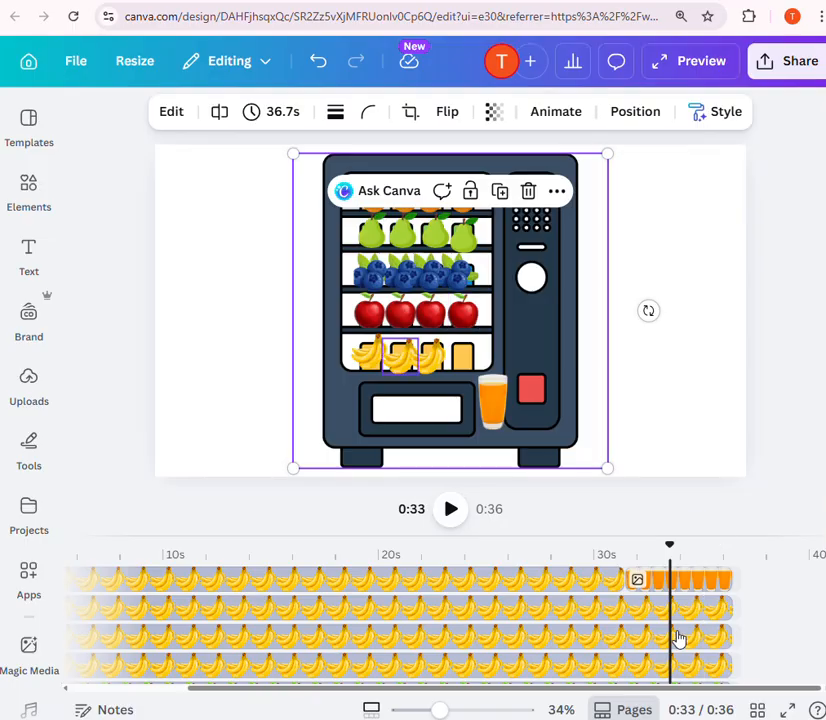
Draw a motion path for the third blueberry bunch from its shelf down into the dispensing slot, at a low speed.
{"action": "left_click", "coordinate": [432, 288]}
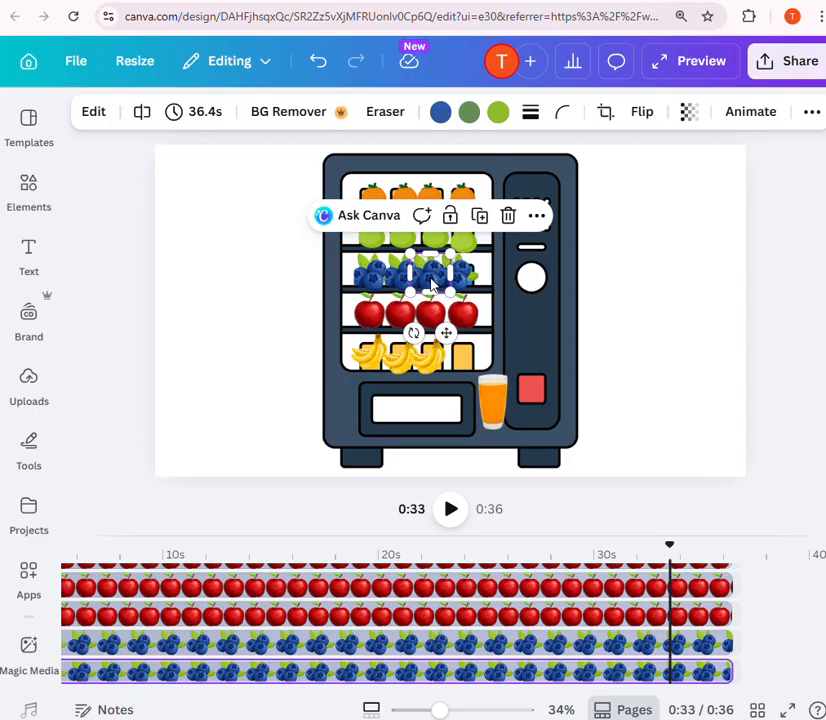
{"action": "left_click", "coordinate": [372, 648]}
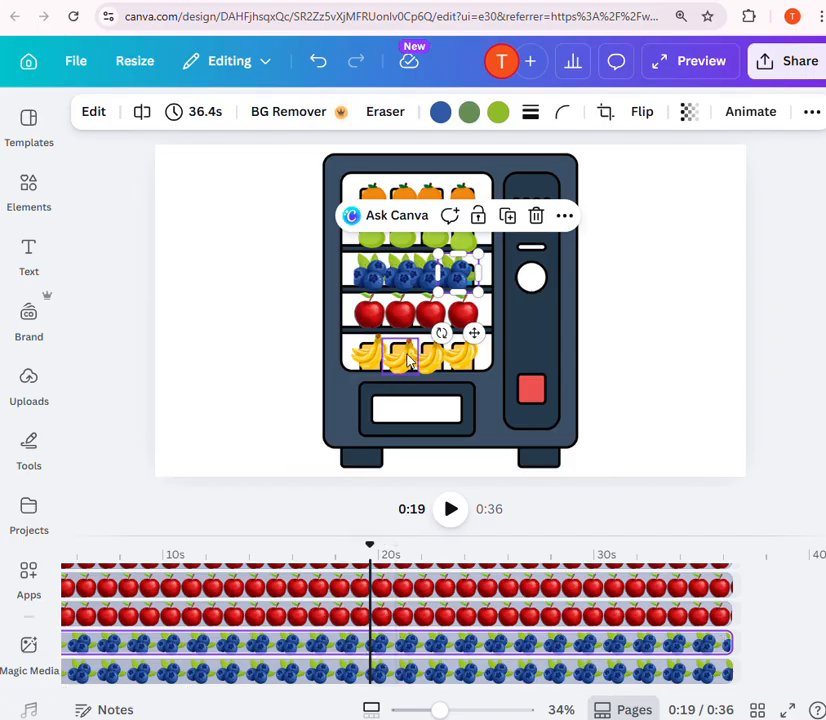
{"action": "left_click", "coordinate": [430, 272]}
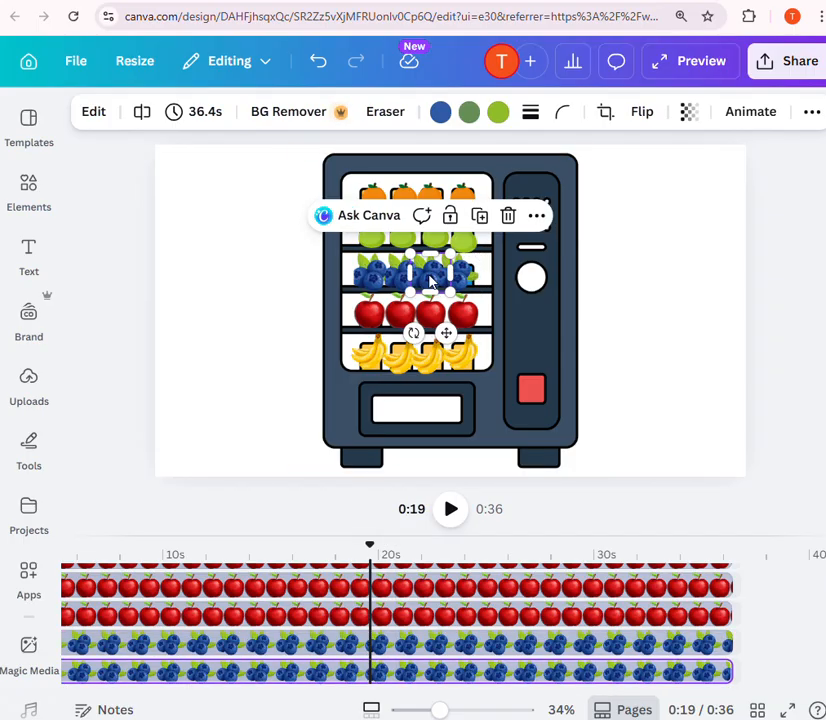
{"action": "left_click", "coordinate": [776, 111]}
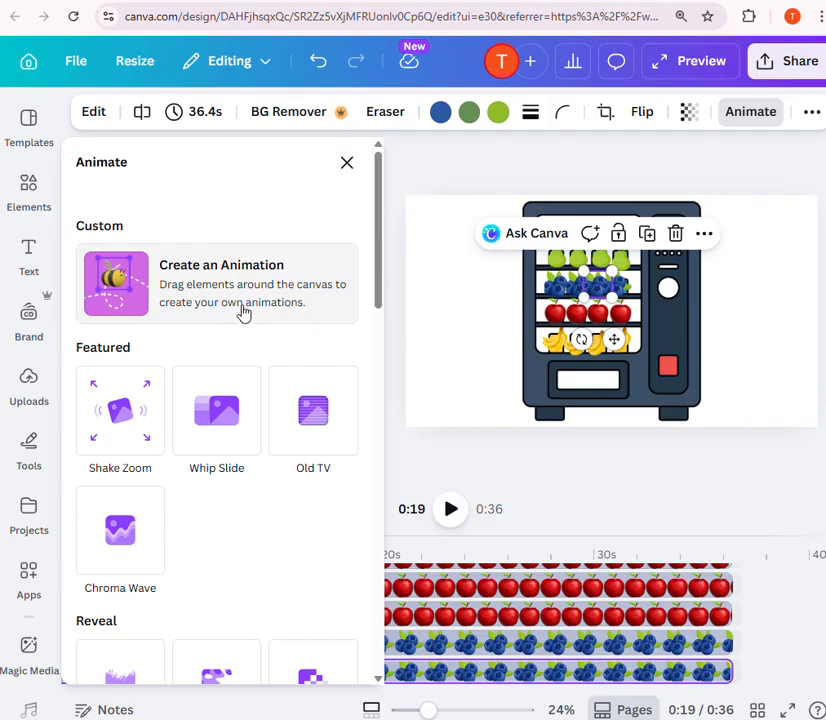
{"action": "left_click", "coordinate": [243, 313]}
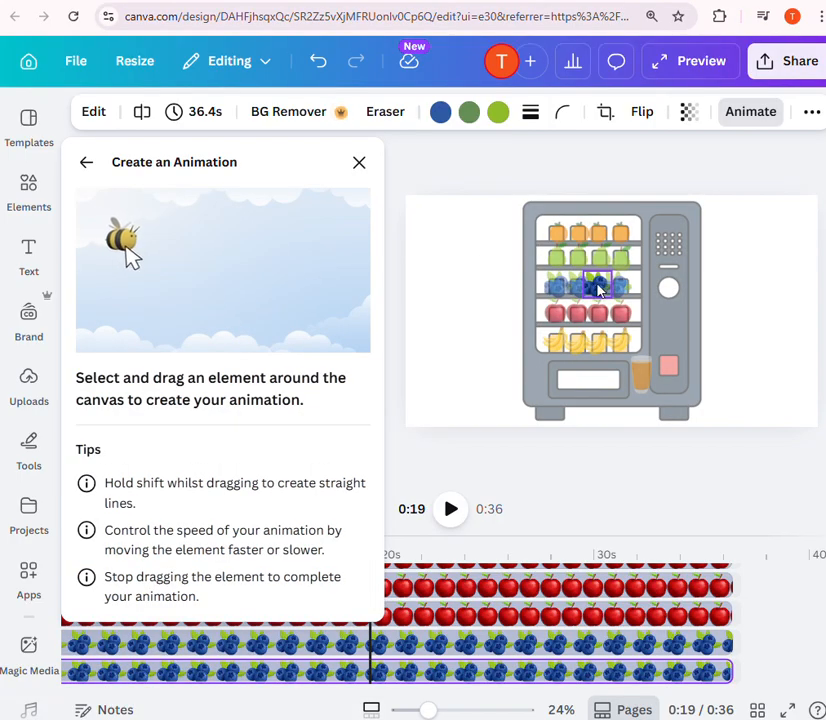
{"action": "mouse_move", "coordinate": [597, 289]}
{"action": "left_mouse_down"}
{"action": "mouse_move", "coordinate": [640, 288]}
{"action": "mouse_move", "coordinate": [644, 348]}
{"action": "mouse_move", "coordinate": [644, 365]}
{"action": "mouse_move", "coordinate": [601, 383]}
{"action": "left_mouse_up"}
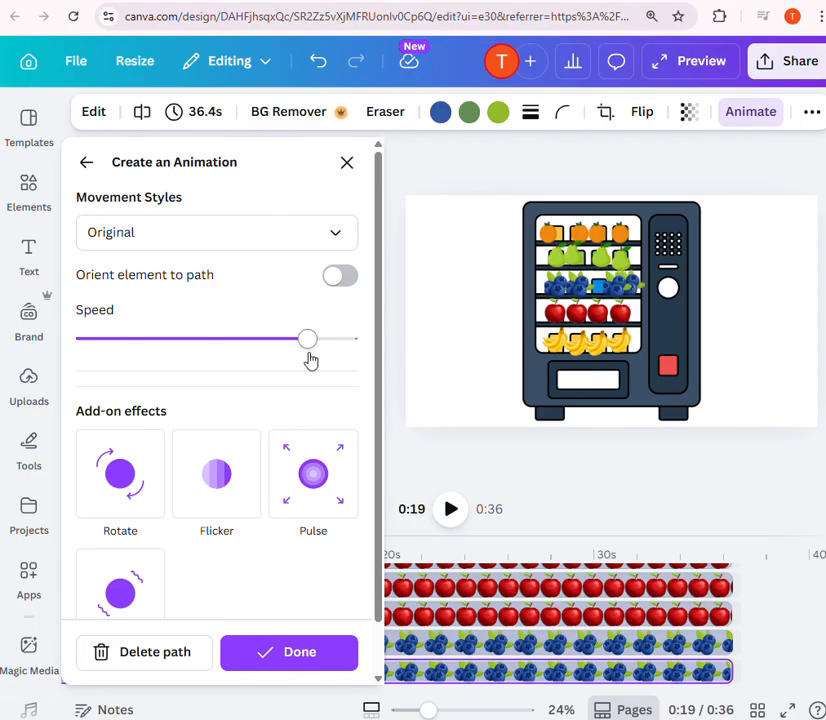
{"action": "left_click_drag", "start_coordinate": [308, 350], "coordinate": [120, 360]}
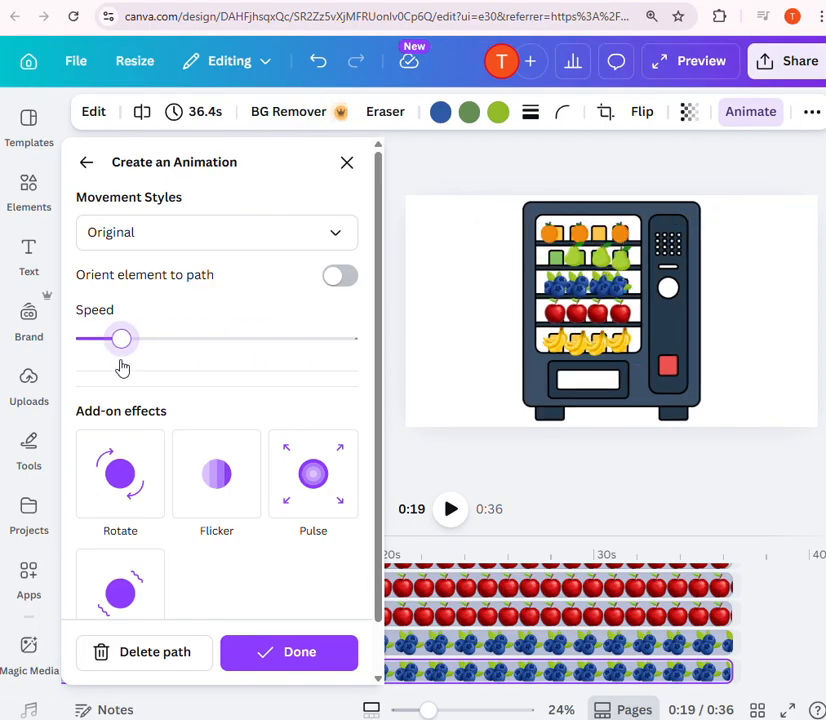
{"action": "left_click", "coordinate": [286, 668]}
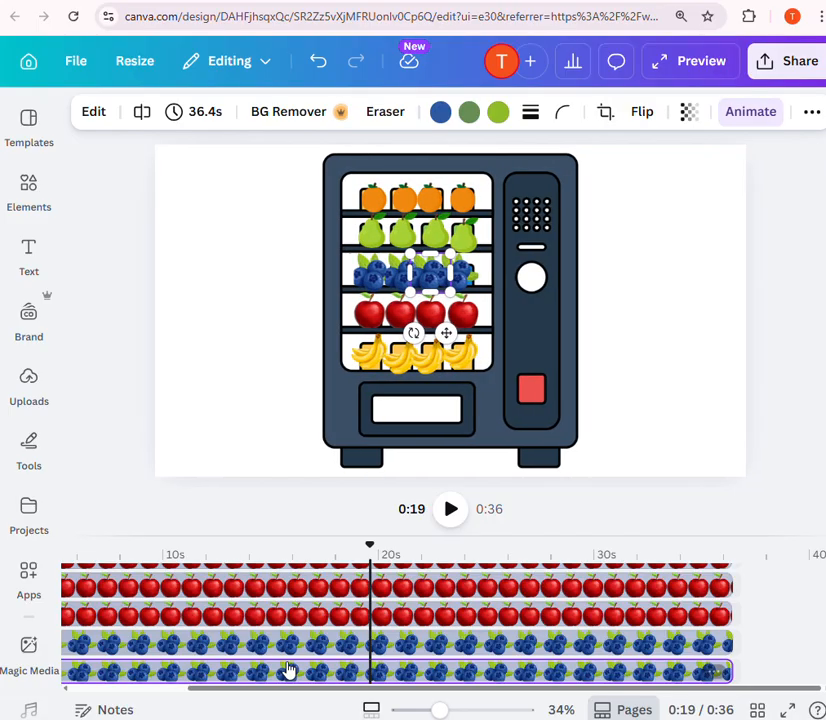
Draw a motion path for the fourth apple from its shelf down into the dispensing slot, at a low speed.
{"action": "left_click", "coordinate": [486, 315]}
{"action": "left_click", "coordinate": [481, 318]}
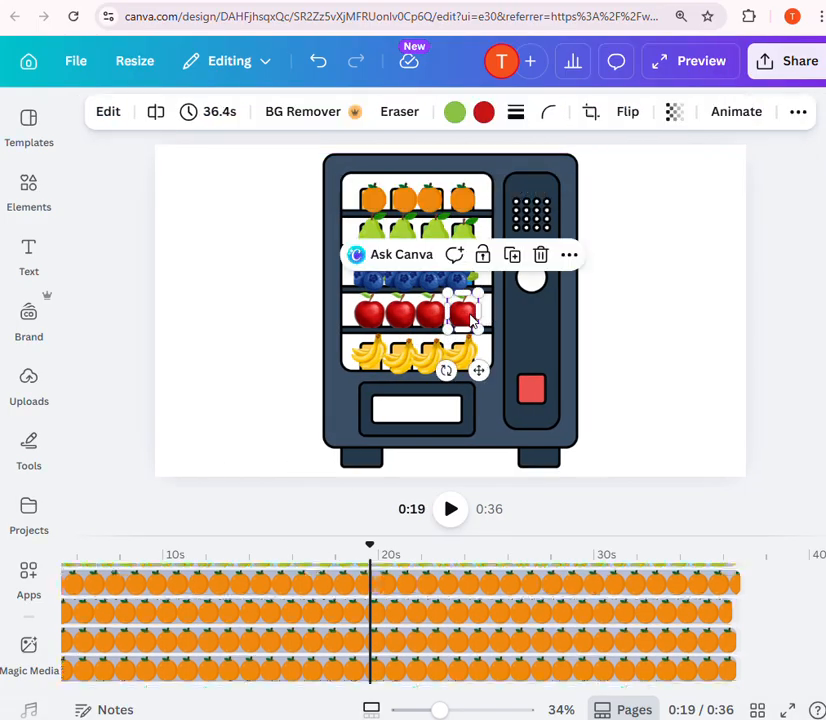
{"action": "left_click", "coordinate": [736, 111]}
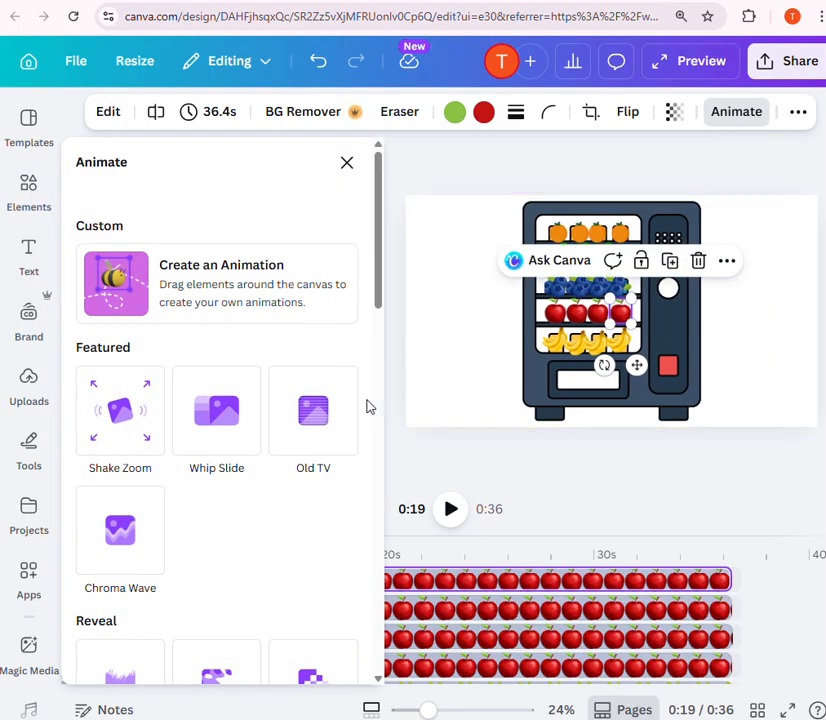
{"action": "left_click", "coordinate": [238, 298]}
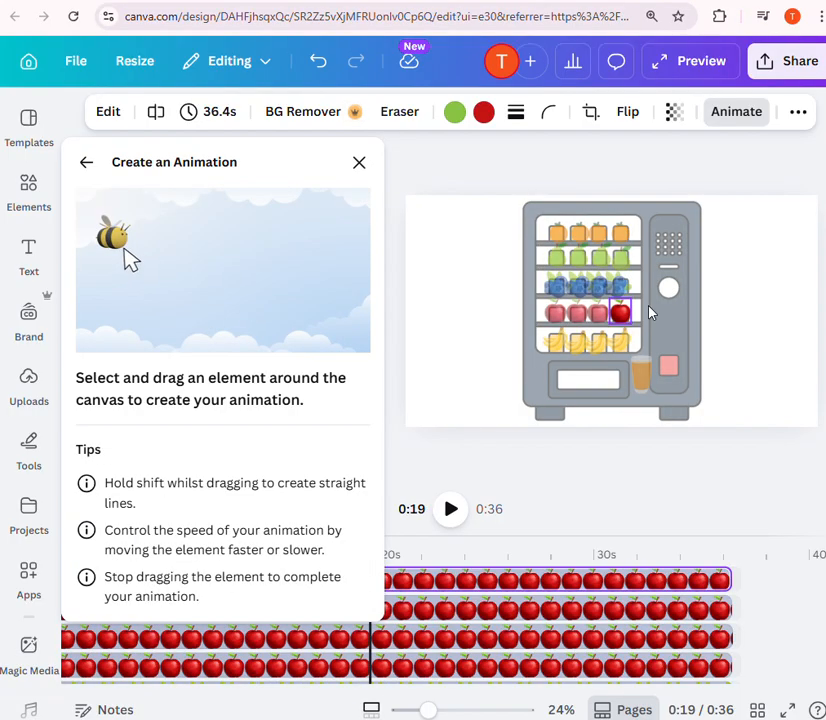
{"action": "mouse_move", "coordinate": [624, 315]}
{"action": "left_mouse_down"}
{"action": "mouse_move", "coordinate": [632, 317]}
{"action": "mouse_move", "coordinate": [643, 366]}
{"action": "mouse_move", "coordinate": [634, 380]}
{"action": "mouse_move", "coordinate": [600, 383]}
{"action": "left_mouse_up"}
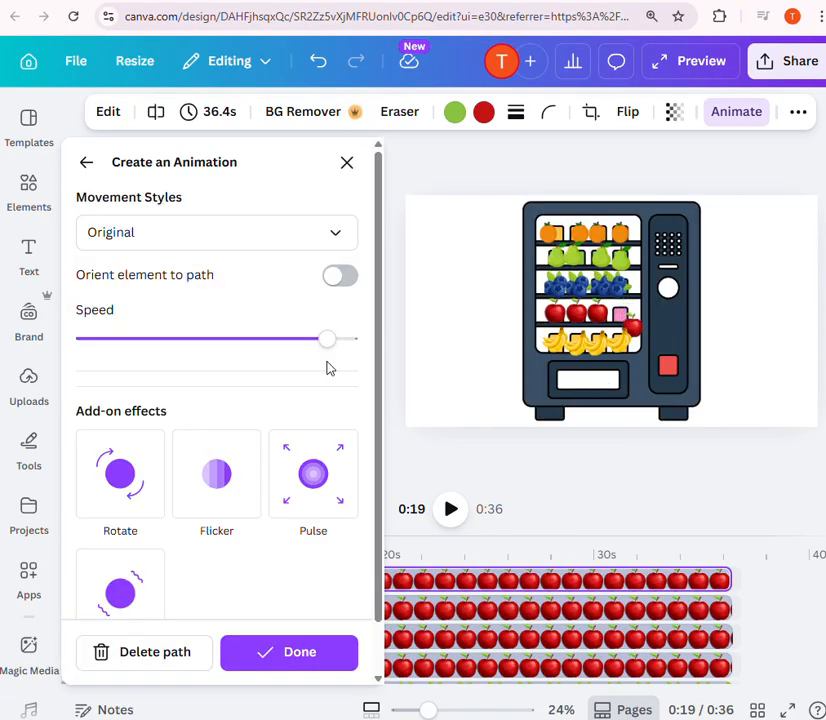
{"action": "left_click_drag", "start_coordinate": [325, 343], "coordinate": [107, 347]}
{"action": "left_click", "coordinate": [268, 651]}
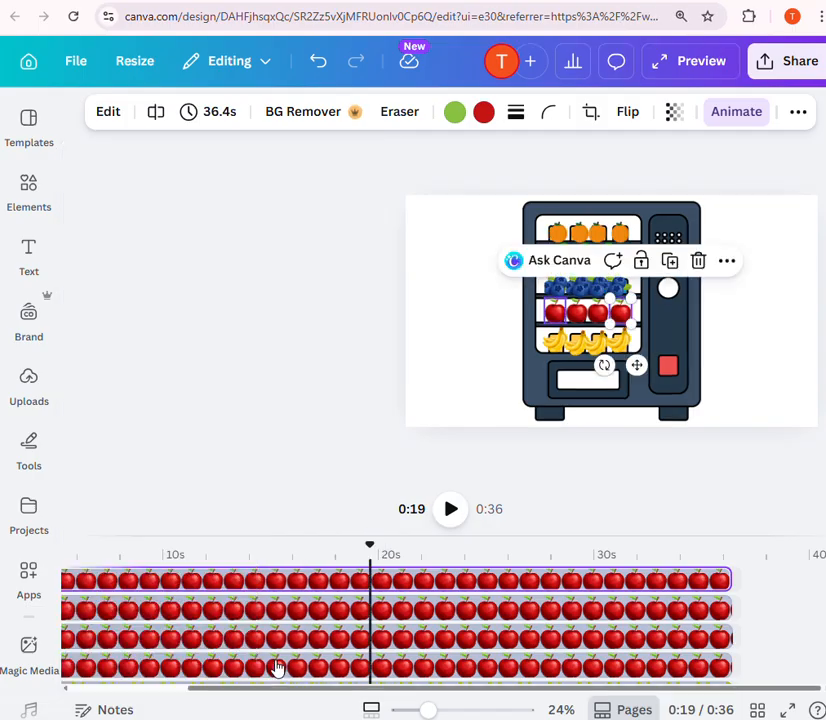
Draw a motion path for the fourth banana from its shelf down into the dispensing slot, at a low speed.
{"action": "left_click", "coordinate": [456, 352]}
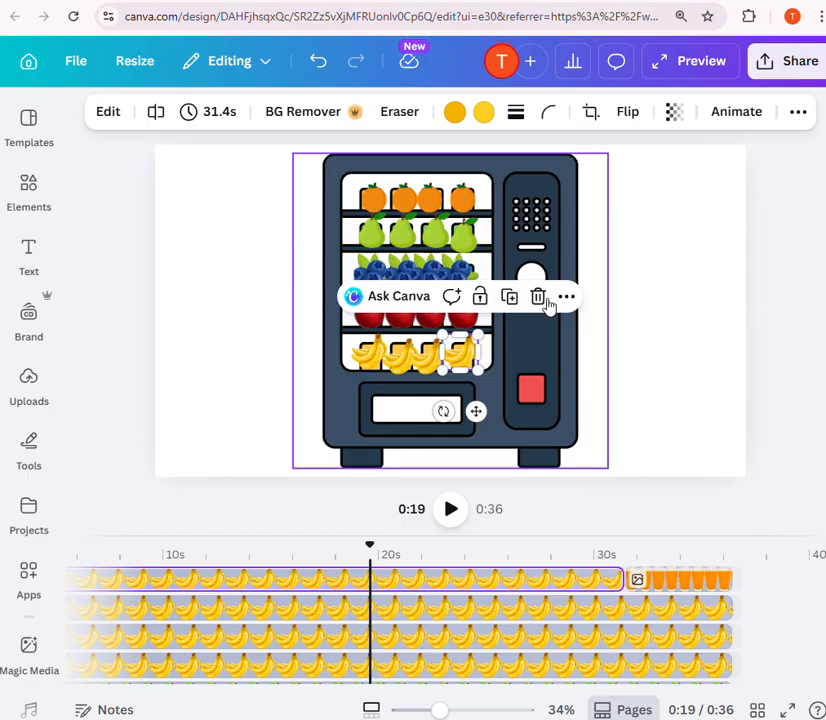
{"action": "left_click", "coordinate": [734, 112]}
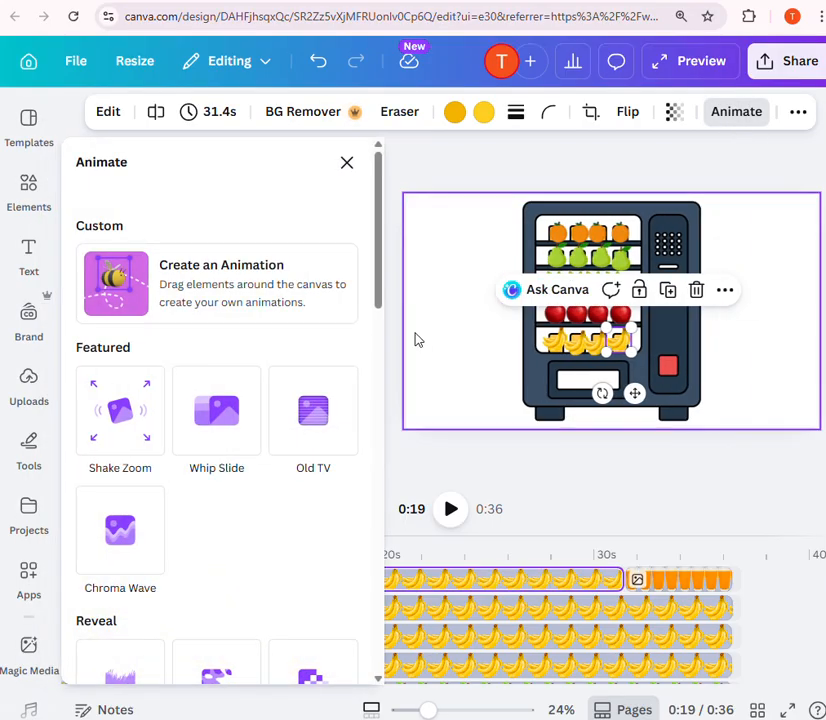
{"action": "left_click", "coordinate": [290, 302]}
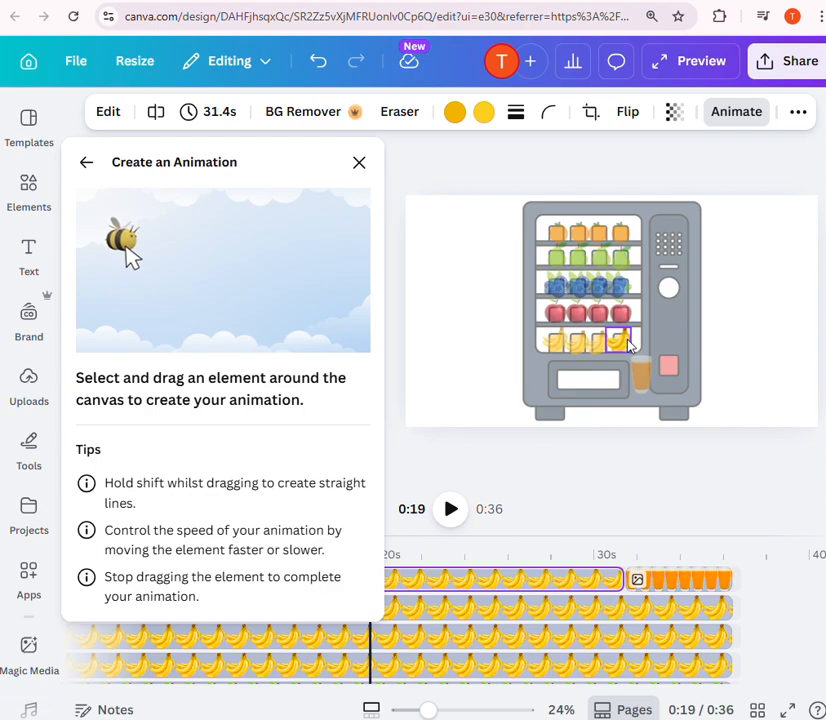
{"action": "mouse_move", "coordinate": [628, 342]}
{"action": "left_mouse_down"}
{"action": "mouse_move", "coordinate": [639, 333]}
{"action": "mouse_move", "coordinate": [623, 337]}
{"action": "mouse_move", "coordinate": [619, 380]}
{"action": "left_mouse_up"}
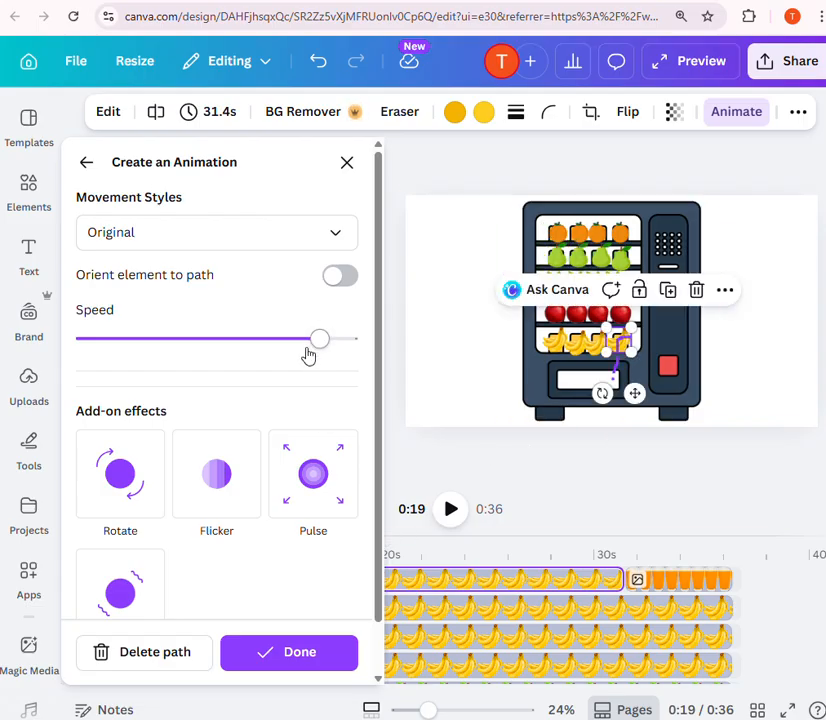
{"action": "left_click_drag", "start_coordinate": [308, 352], "coordinate": [116, 363]}
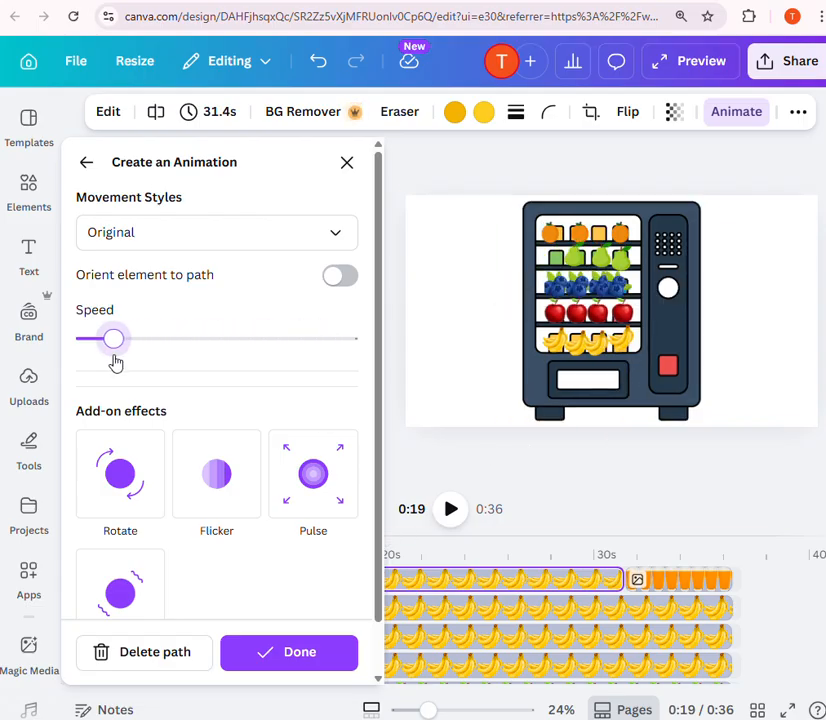
{"action": "left_click", "coordinate": [296, 655]}
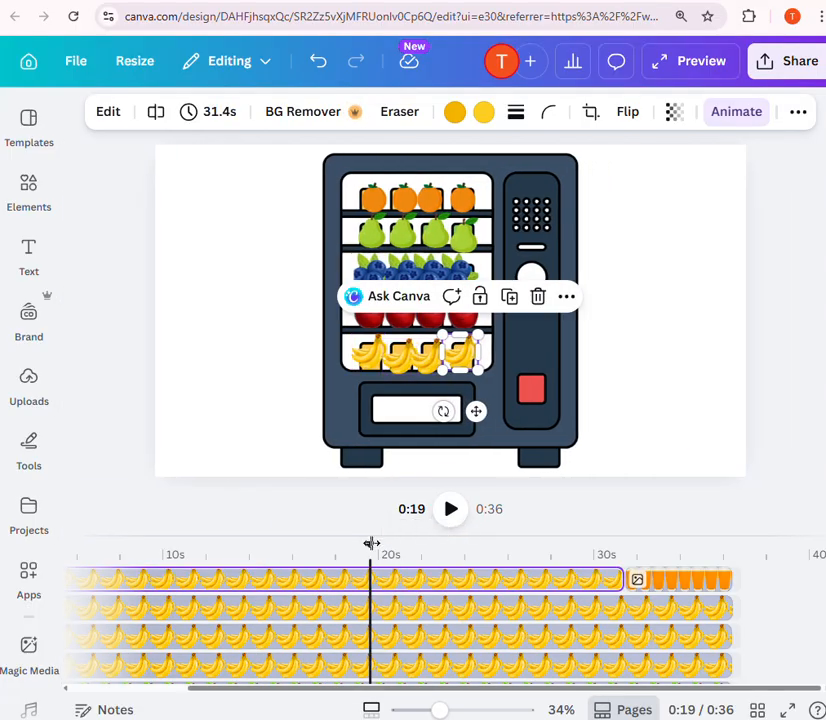
Play the video from the start to about 0:33 and check where each layer ends in the timeline.
{"action": "left_click_drag", "start_coordinate": [372, 543], "coordinate": [88, 553]}
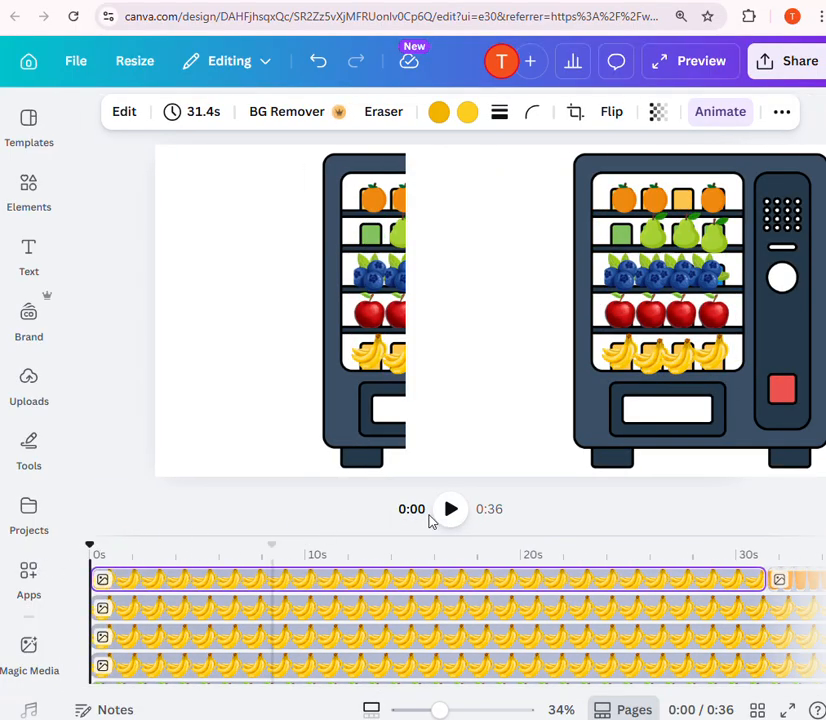
{"action": "left_click", "coordinate": [451, 510]}
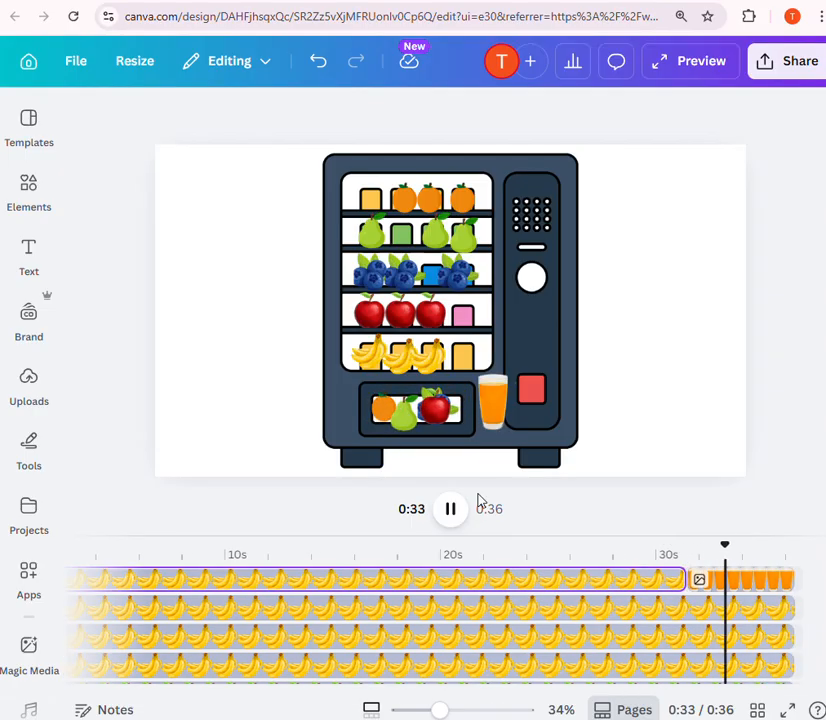
{"action": "left_click", "coordinate": [451, 512]}
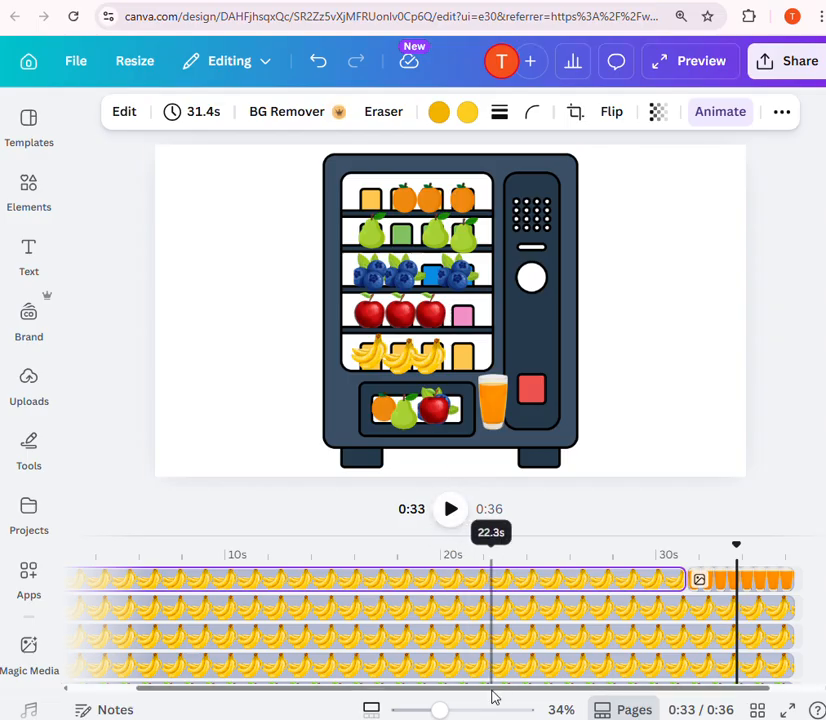
{"action": "left_click_drag", "start_coordinate": [608, 697], "coordinate": [701, 700]}
{"action": "scroll", "coordinate": [723, 656], "scroll_direction": "down", "scroll_amount": 3}
{"action": "scroll", "coordinate": [723, 656], "scroll_direction": "down", "scroll_amount": 6}
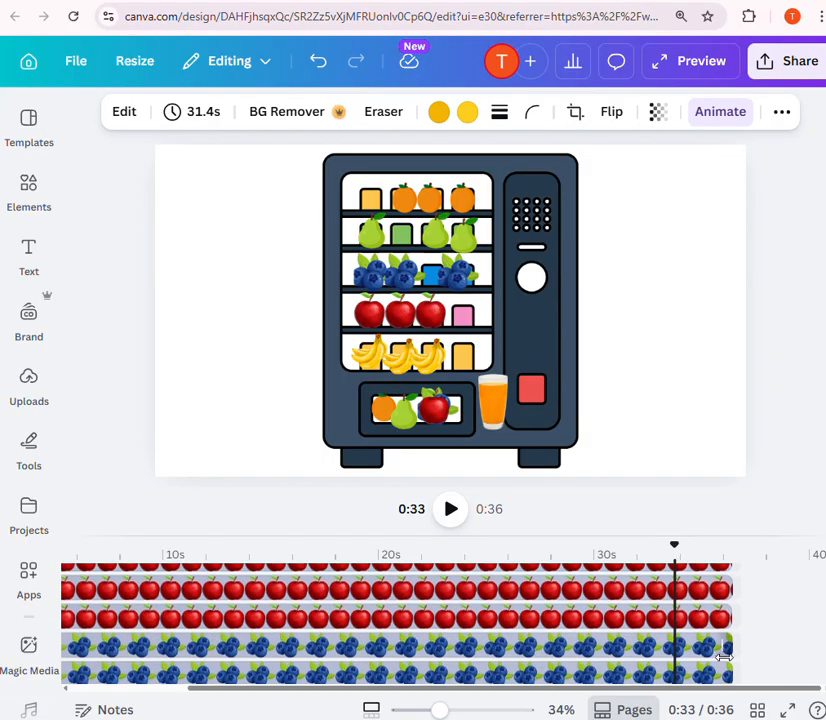
{"action": "scroll", "coordinate": [718, 640], "scroll_direction": "up", "scroll_amount": 2}
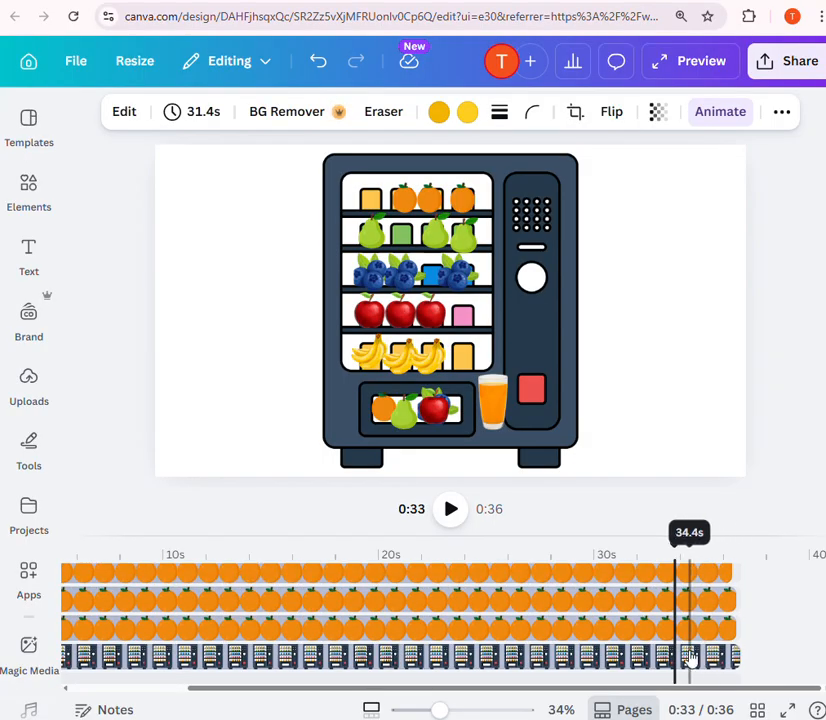
Extend the vending machine's duration to 1:21 and stretch the first orange's layer to end at about 1:18.
{"action": "left_click", "coordinate": [686, 658]}
{"action": "left_click_drag", "start_coordinate": [740, 652], "coordinate": [650, 668]}
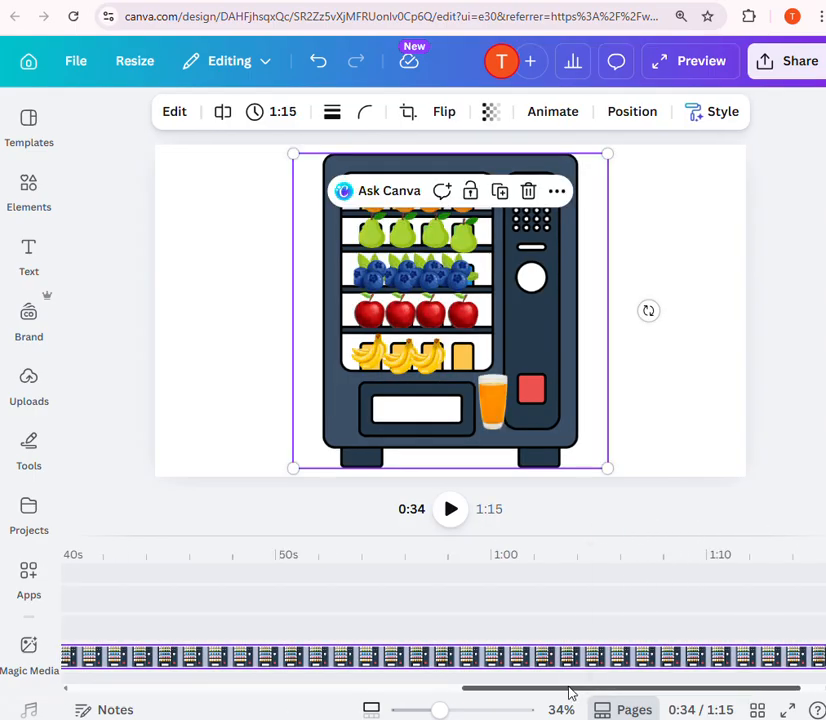
{"action": "left_click_drag", "start_coordinate": [568, 690], "coordinate": [382, 690]}
{"action": "left_click", "coordinate": [378, 627]}
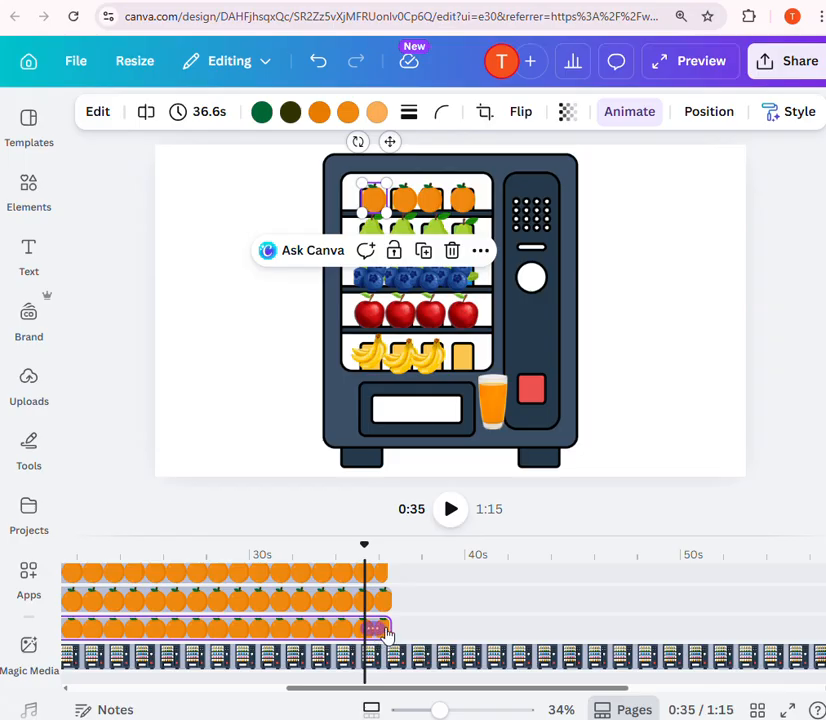
{"action": "left_click_drag", "start_coordinate": [392, 628], "coordinate": [803, 648]}
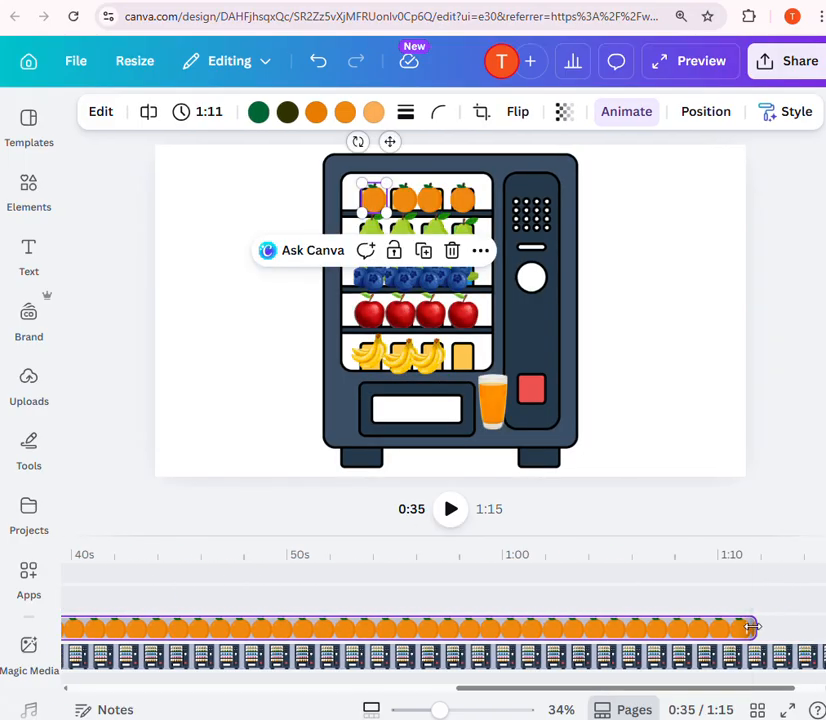
{"action": "left_click_drag", "start_coordinate": [752, 627], "coordinate": [815, 628]}
{"action": "left_click", "coordinate": [726, 658]}
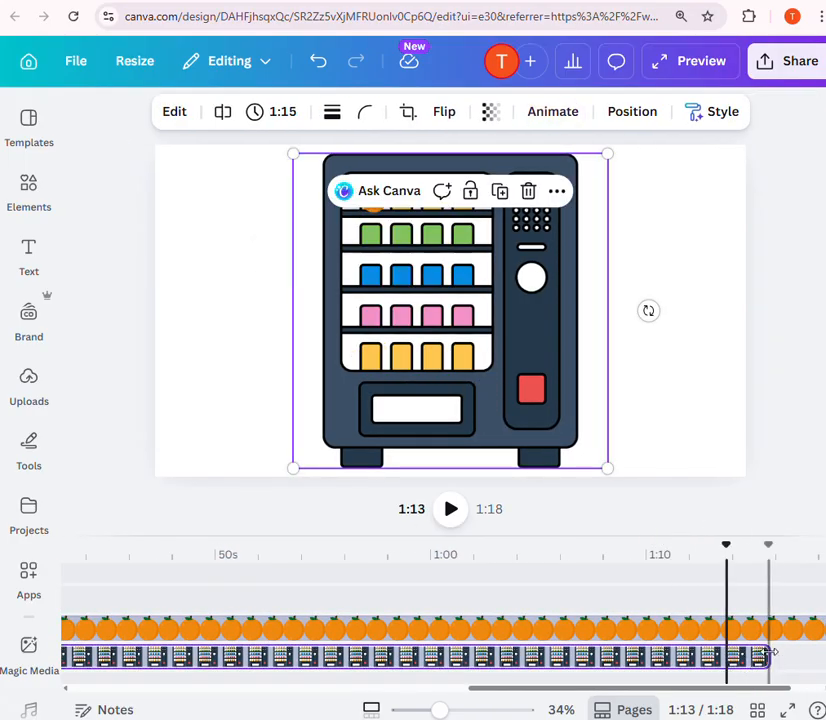
{"action": "left_click_drag", "start_coordinate": [770, 652], "coordinate": [818, 655]}
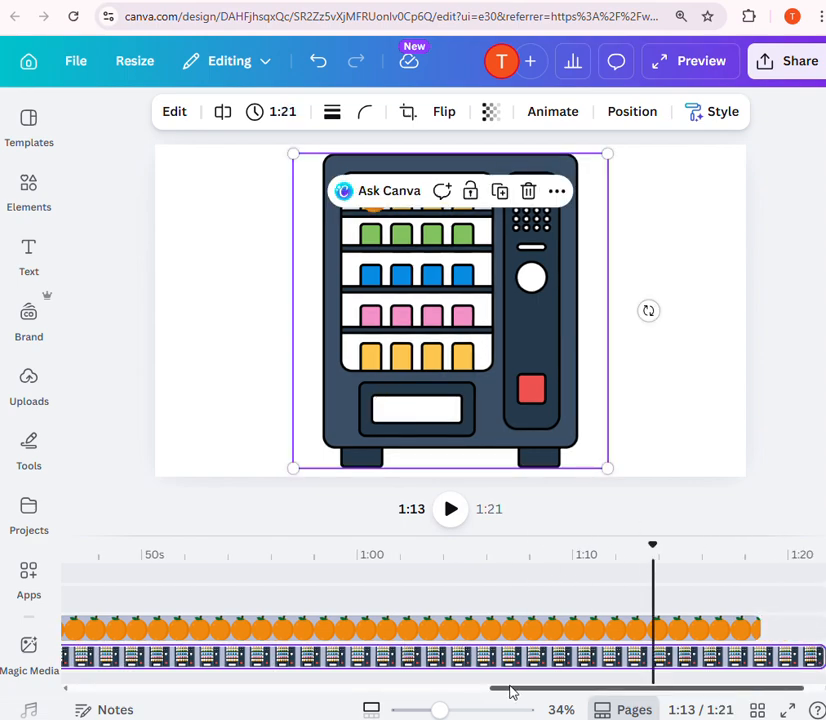
Extend the second orange's duration to 1:18.
{"action": "left_click_drag", "start_coordinate": [512, 691], "coordinate": [297, 692]}
{"action": "left_click", "coordinate": [317, 593]}
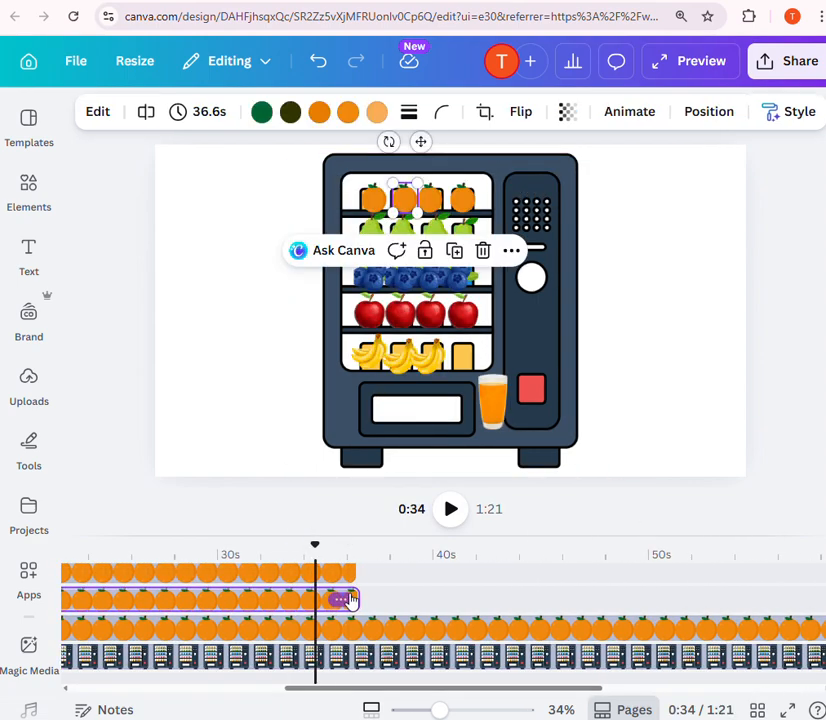
{"action": "left_click_drag", "start_coordinate": [356, 594], "coordinate": [713, 600]}
Stretch the fourth orange's layer in the timeline until it ends close to the other extended oranges.
{"action": "left_click_drag", "start_coordinate": [533, 695], "coordinate": [289, 693]}
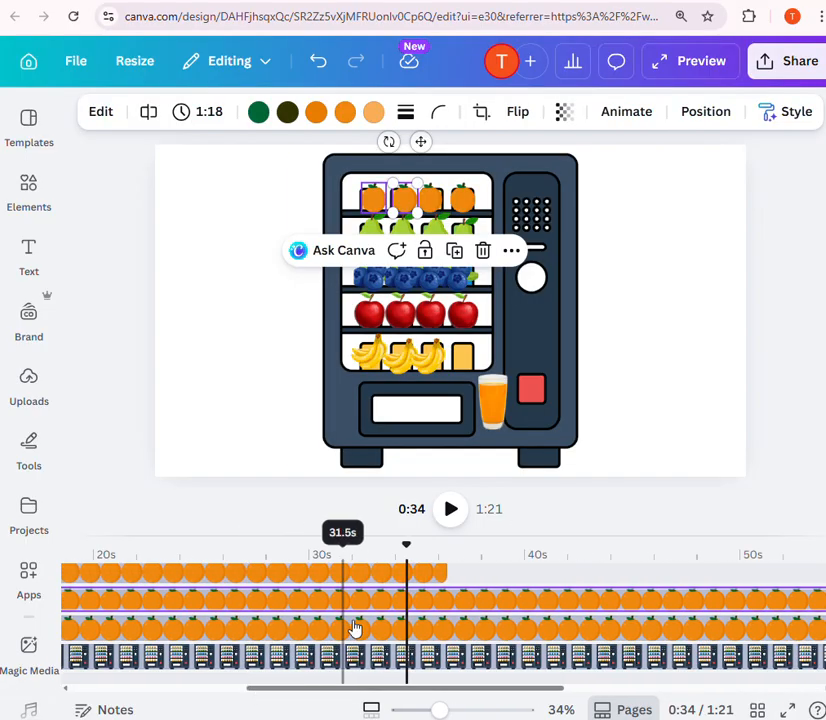
{"action": "scroll", "coordinate": [471, 606], "scroll_direction": "up", "scroll_amount": 2}
{"action": "left_click", "coordinate": [430, 651]}
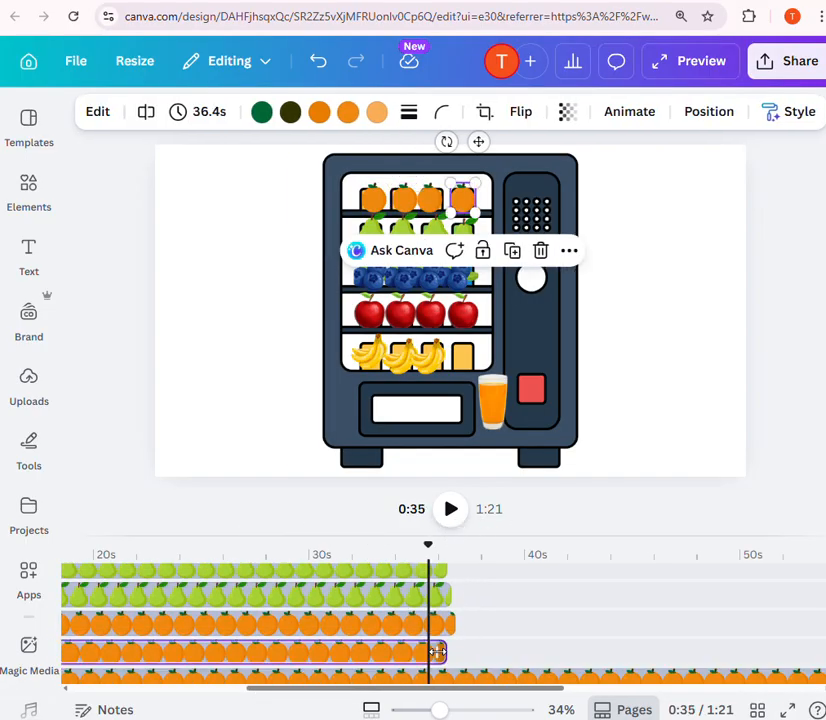
{"action": "left_click_drag", "start_coordinate": [448, 651], "coordinate": [773, 652]}
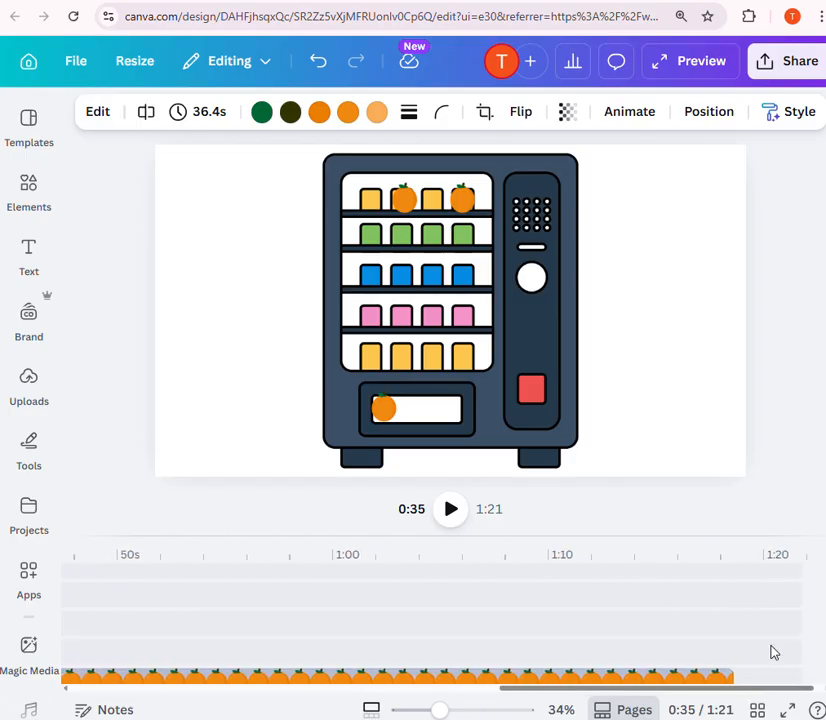
{"action": "left_click_drag", "start_coordinate": [715, 662], "coordinate": [597, 651]}
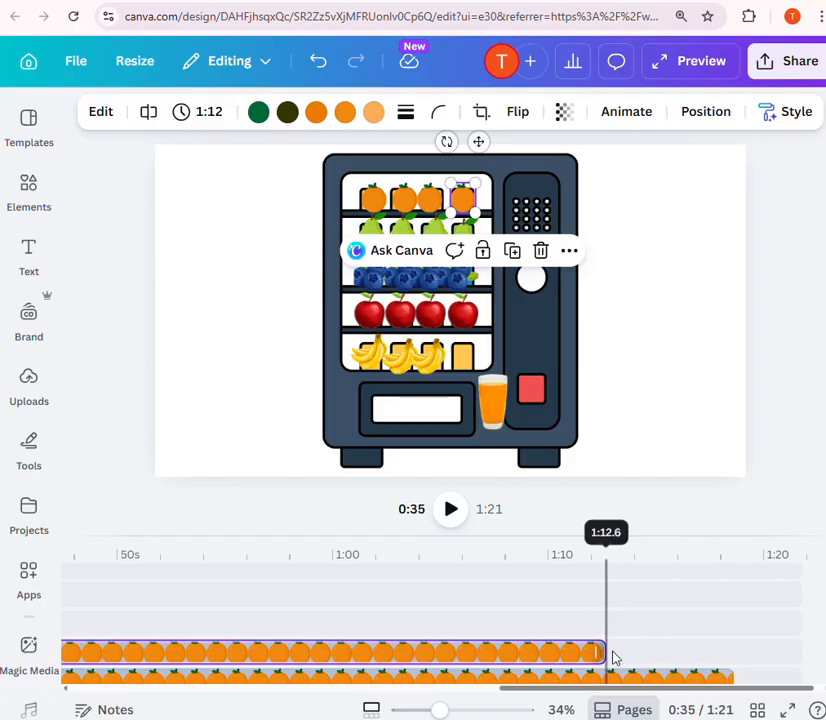
{"action": "left_click_drag", "start_coordinate": [614, 658], "coordinate": [713, 650]}
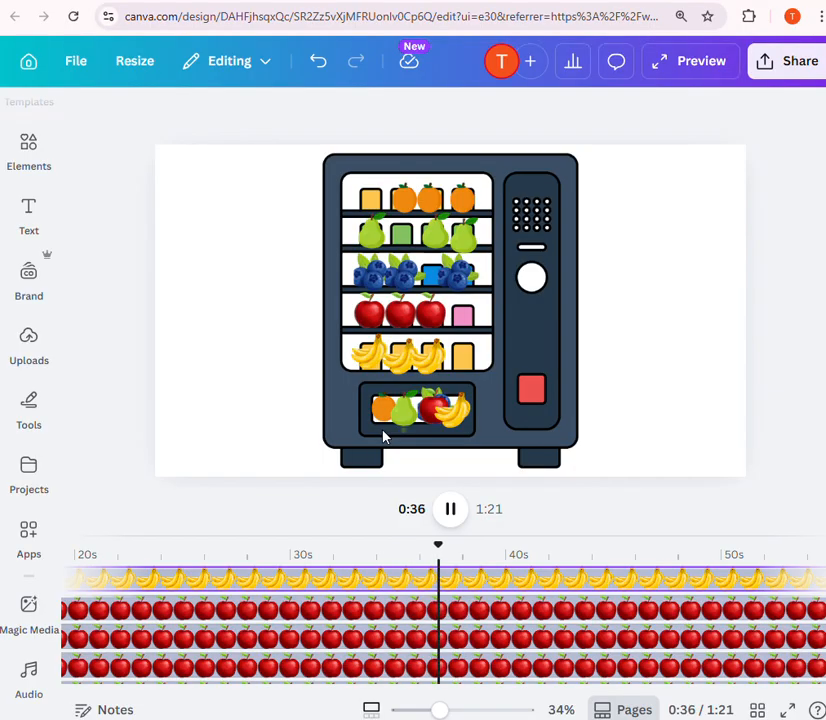
Play the video on past the last fruit drop and set the playhead at about 0:42 on the first banana's layer.
{"action": "left_click", "coordinate": [317, 409]}
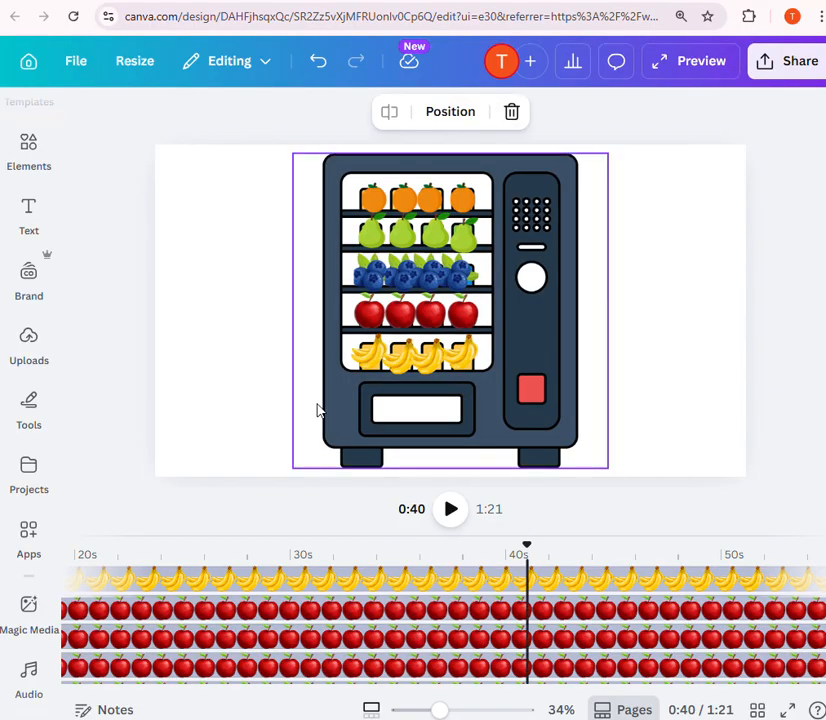
{"action": "left_click", "coordinate": [459, 512]}
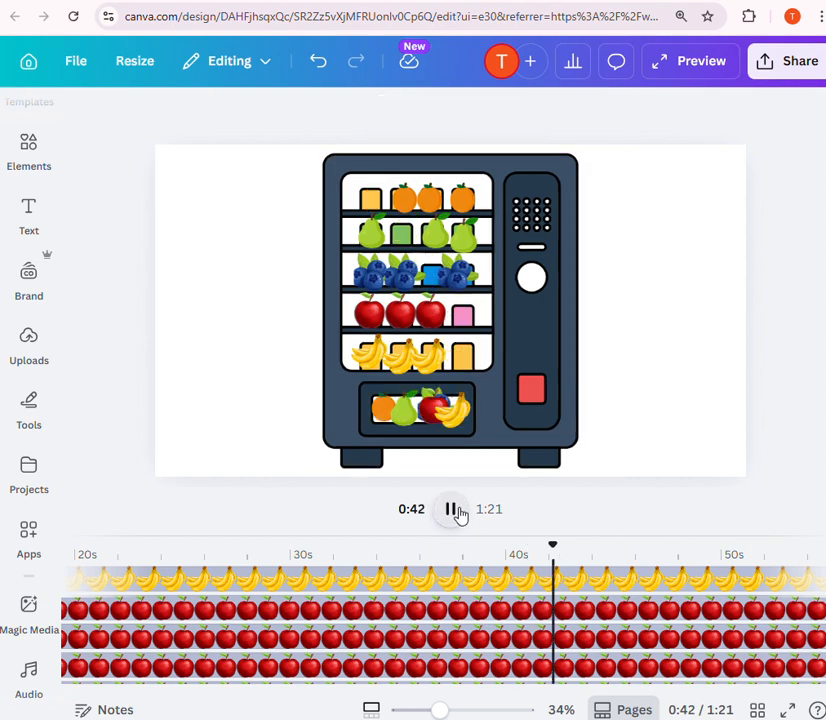
{"action": "left_click", "coordinate": [459, 512]}
{"action": "left_click", "coordinate": [572, 579]}
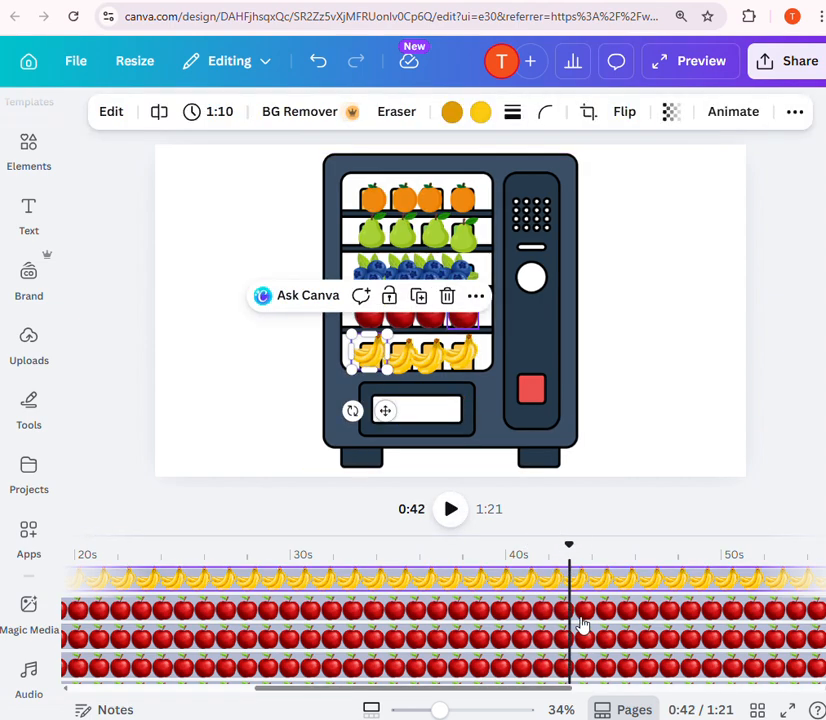
Search the graphic elements for "RECTANGLE JUICE PREPARATION MIXING ANIMATION".
{"action": "left_click", "coordinate": [29, 215]}
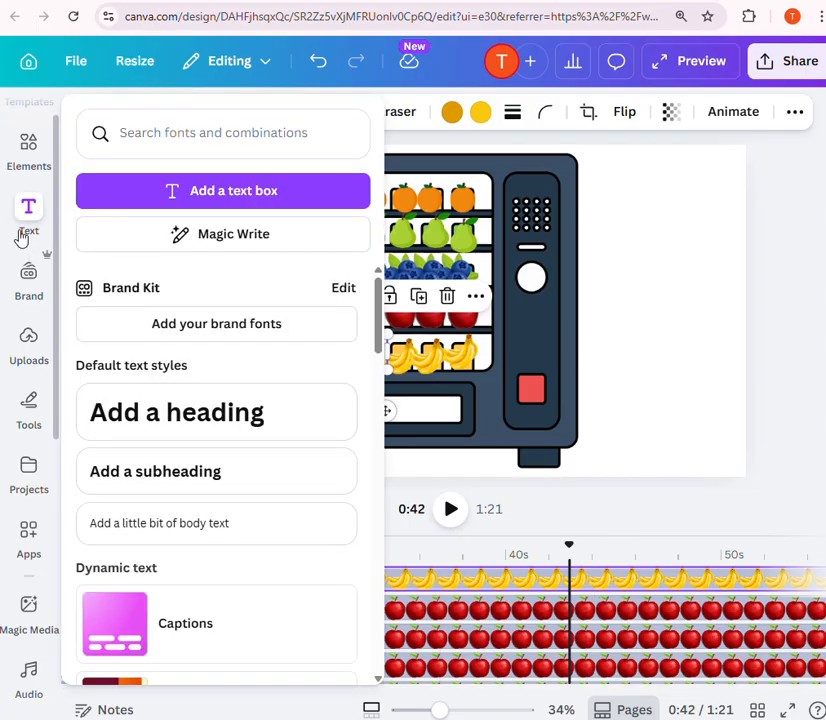
{"action": "left_click", "coordinate": [29, 278]}
{"action": "left_click", "coordinate": [29, 150]}
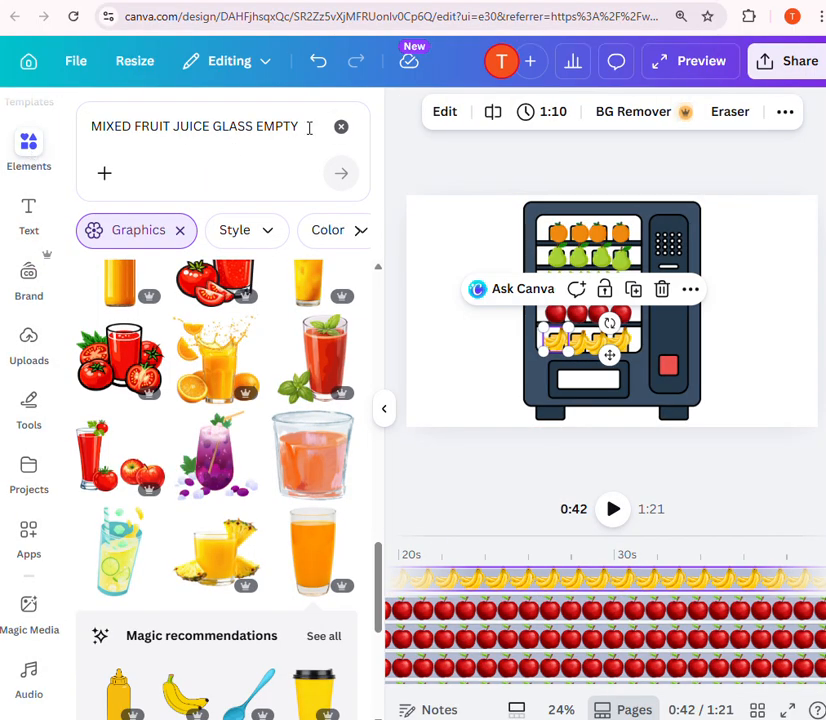
{"action": "left_click", "coordinate": [341, 126]}
{"action": "left_click", "coordinate": [266, 131]}
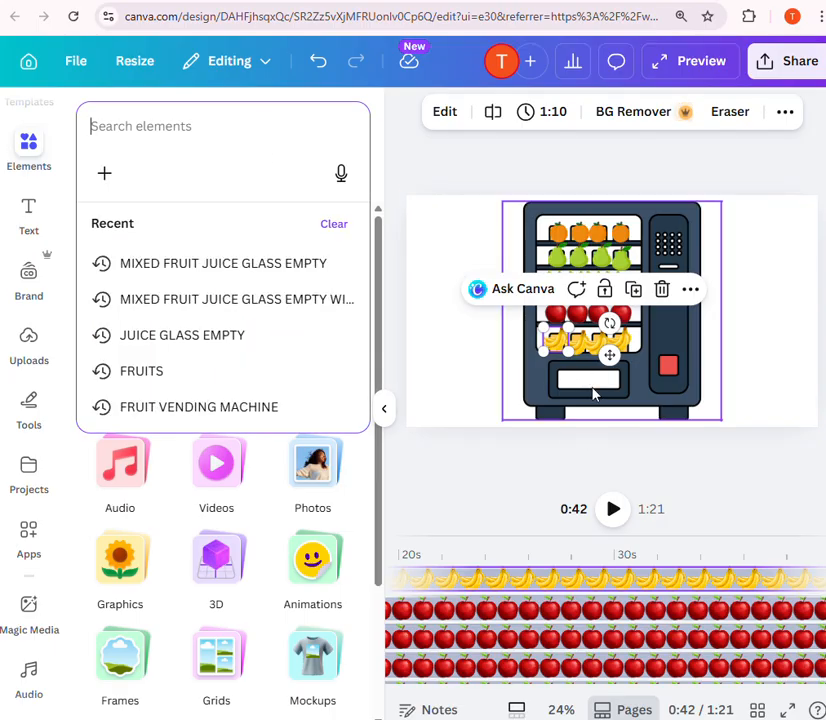
{"action": "type", "text": "RECTANGLE JUICE PREPARATION MIXING ANIMATION"}
{"action": "key", "text": "Return"}
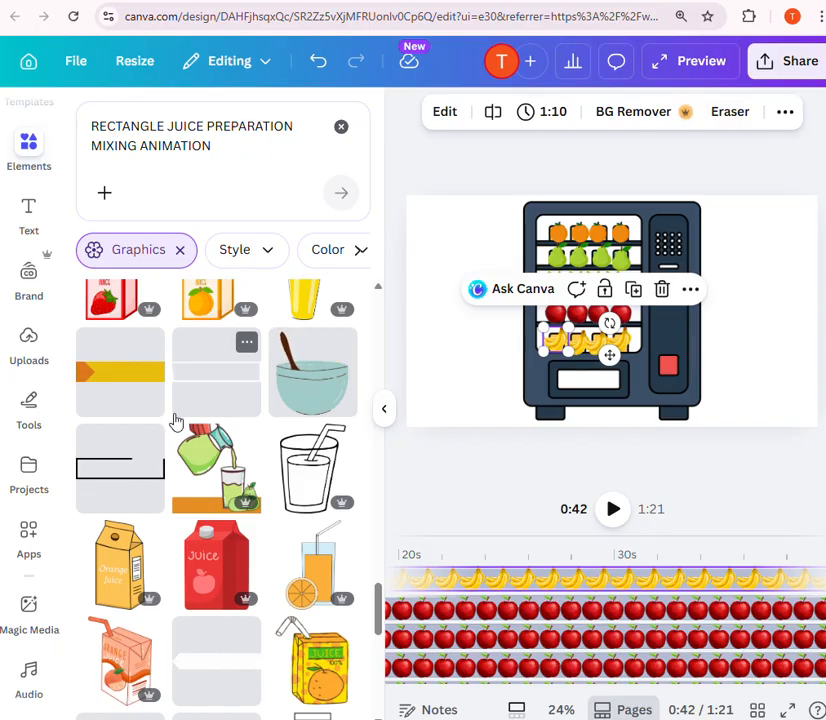
Insert the animated orange and yellow arrow bar at 0:42 and shrink it to fit over the dispensing slot's white opening.
{"action": "left_click", "coordinate": [145, 388]}
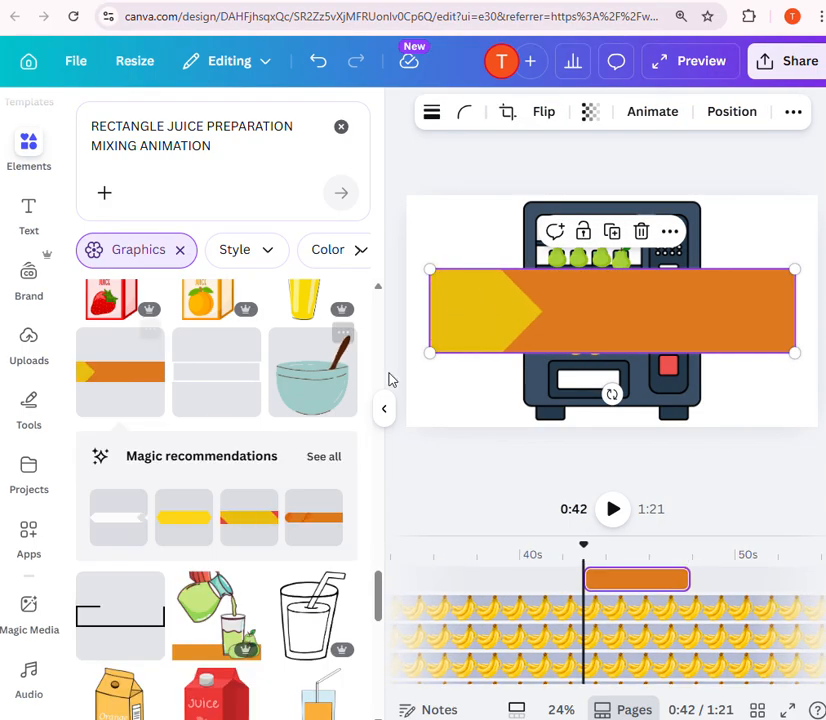
{"action": "left_click_drag", "start_coordinate": [794, 352], "coordinate": [594, 309]}
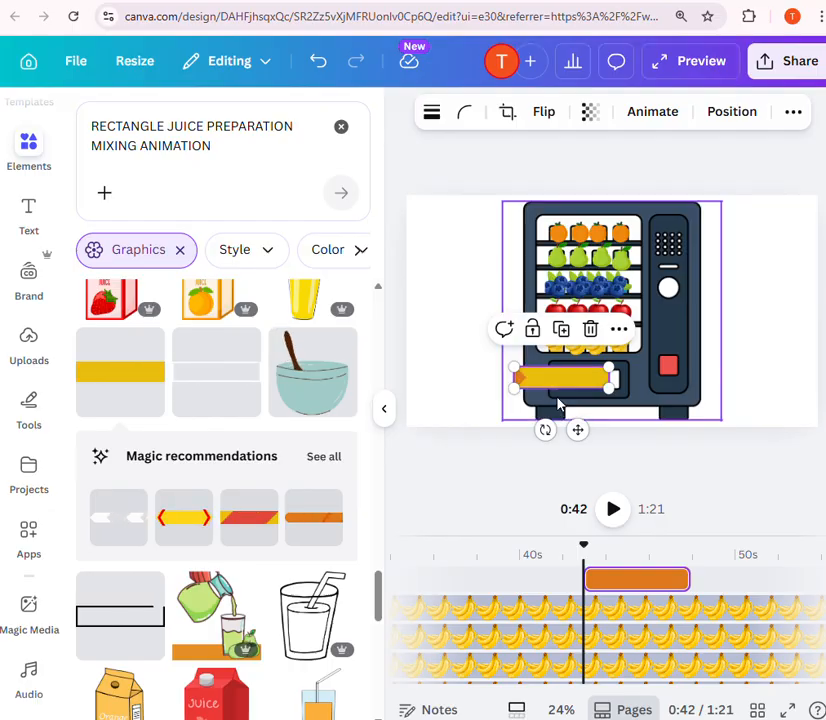
{"action": "left_click_drag", "start_coordinate": [559, 376], "coordinate": [584, 382]}
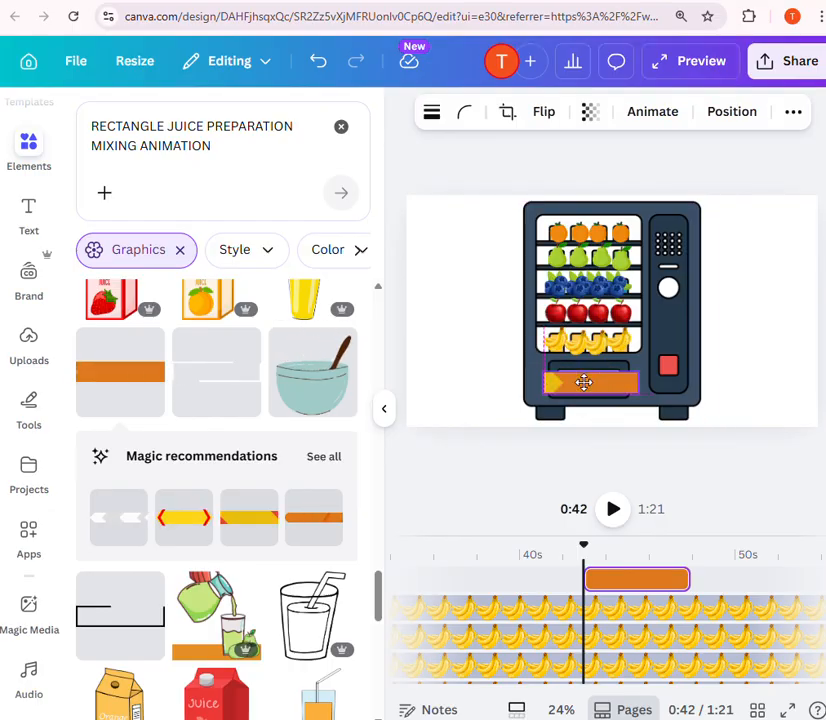
{"action": "left_click_drag", "start_coordinate": [637, 392], "coordinate": [606, 385]}
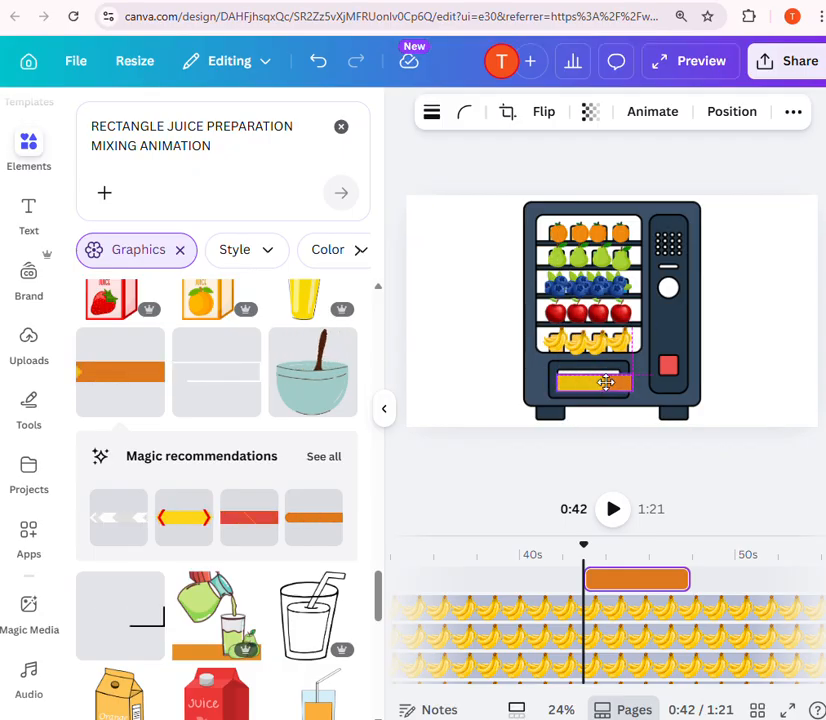
{"action": "mouse_move", "coordinate": [606, 383]}
{"action": "left_mouse_down"}
{"action": "mouse_move", "coordinate": [625, 390]}
{"action": "mouse_move", "coordinate": [625, 382]}
{"action": "mouse_move", "coordinate": [625, 392]}
{"action": "mouse_move", "coordinate": [608, 376]}
{"action": "mouse_move", "coordinate": [613, 383]}
{"action": "left_mouse_up"}
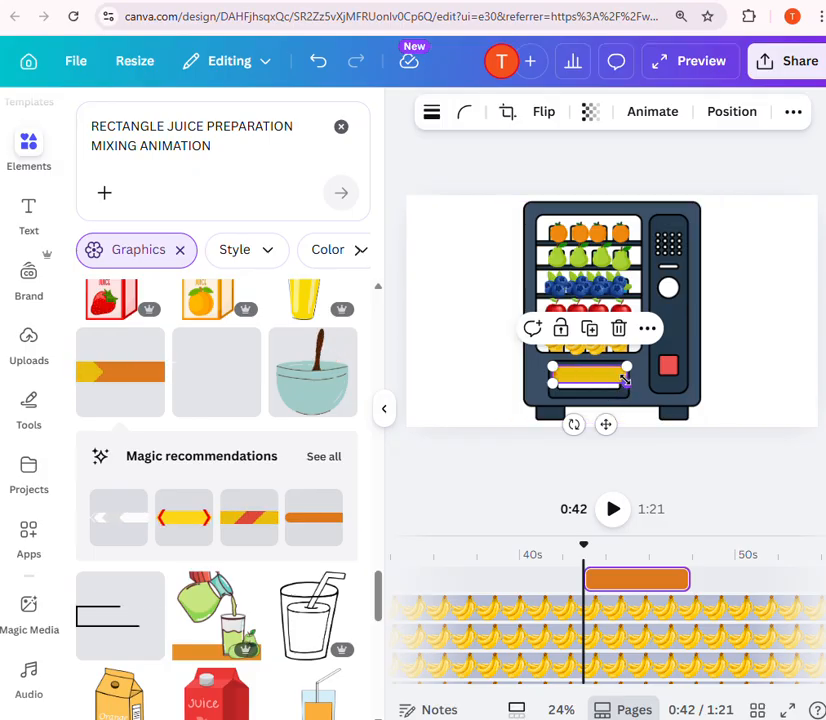
{"action": "left_click_drag", "start_coordinate": [624, 379], "coordinate": [597, 381]}
{"action": "left_click", "coordinate": [627, 395]}
{"action": "left_click", "coordinate": [612, 376]}
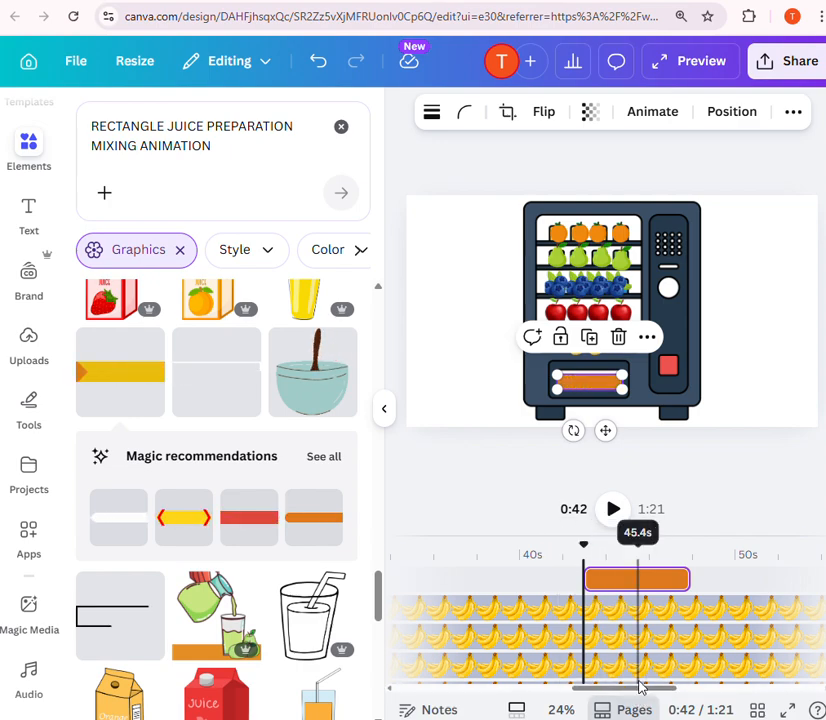
Return the playhead to the first seconds of the timeline and play the video from there.
{"action": "left_click_drag", "start_coordinate": [643, 688], "coordinate": [363, 692]}
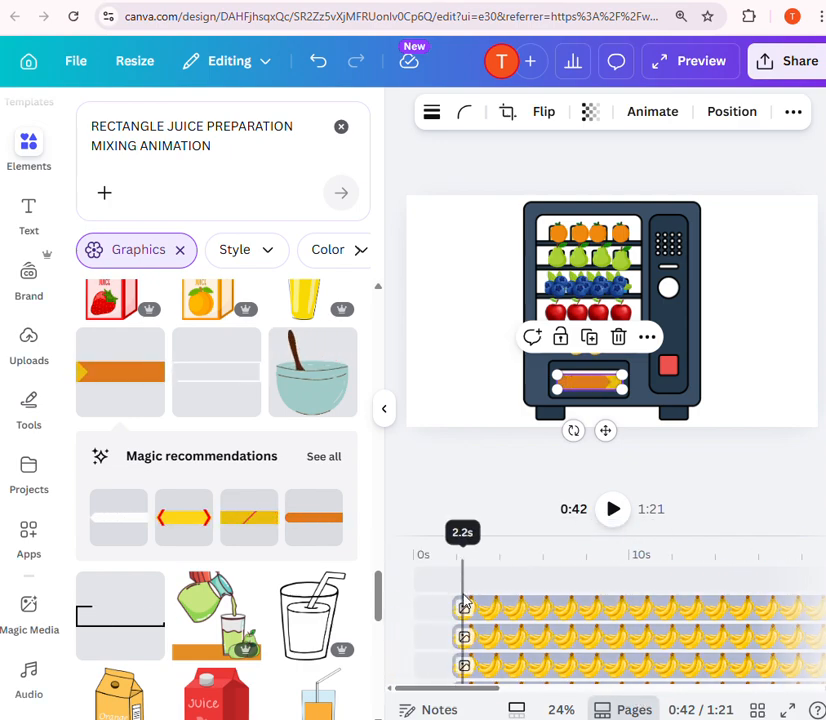
{"action": "left_click", "coordinate": [478, 608]}
{"action": "left_click", "coordinate": [616, 516]}
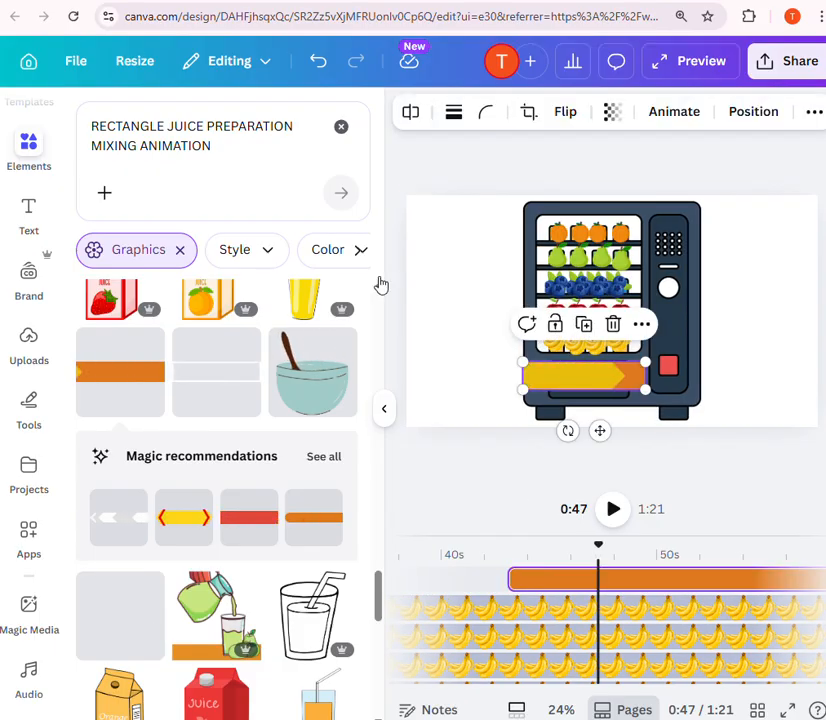
Play the video from 0:47 to about 1:00, checking the animated bar over the slot and where the layers end.
{"action": "left_click", "coordinate": [613, 509]}
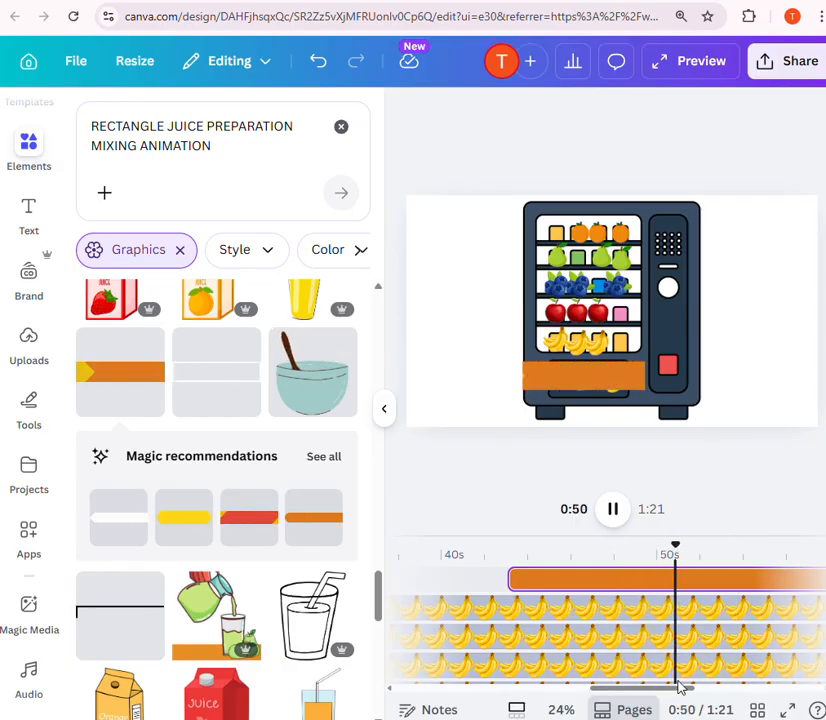
{"action": "left_click_drag", "start_coordinate": [663, 690], "coordinate": [709, 690]}
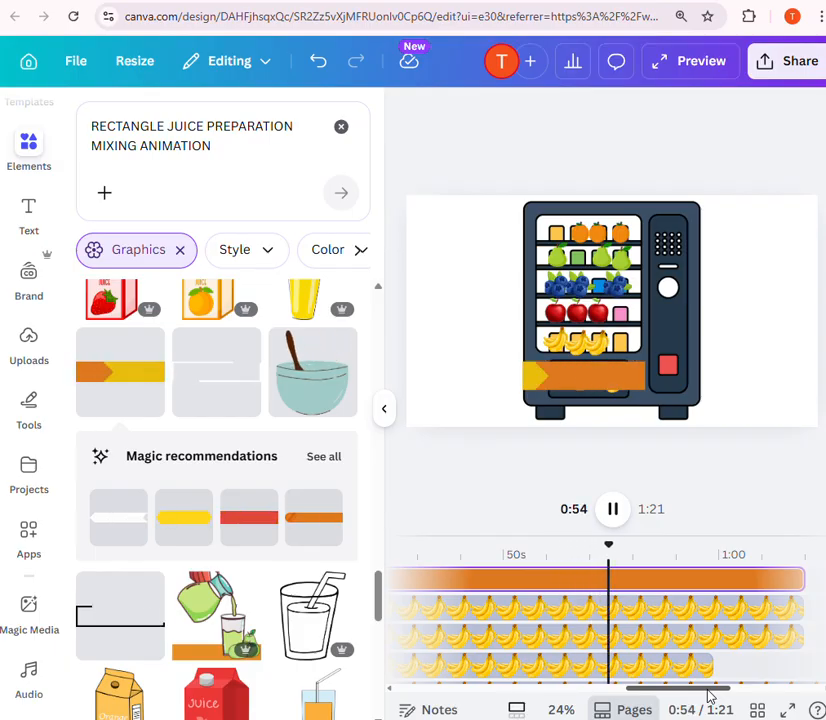
{"action": "left_click_drag", "start_coordinate": [706, 695], "coordinate": [764, 690]}
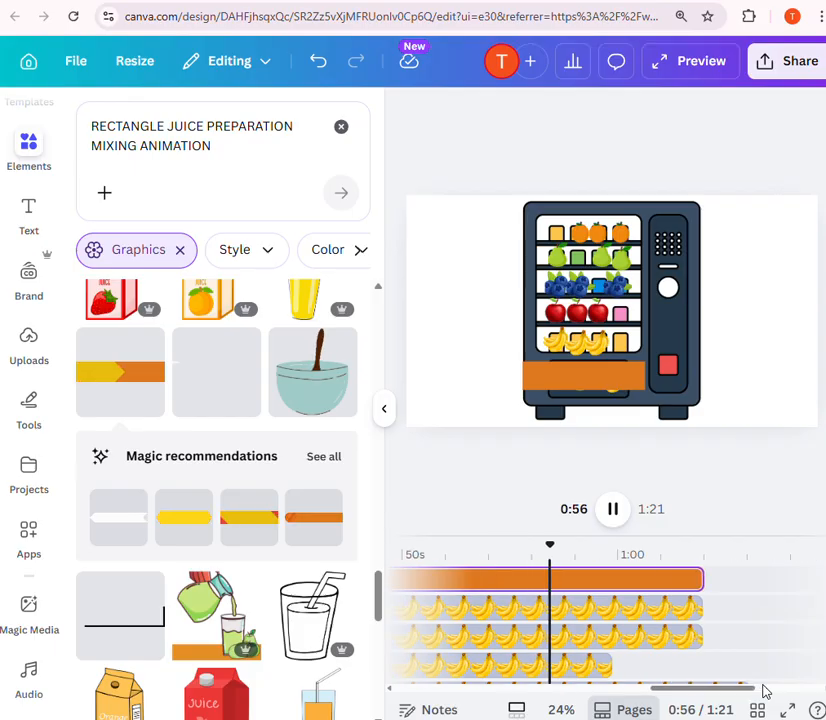
{"action": "left_click_drag", "start_coordinate": [788, 692], "coordinate": [812, 692]}
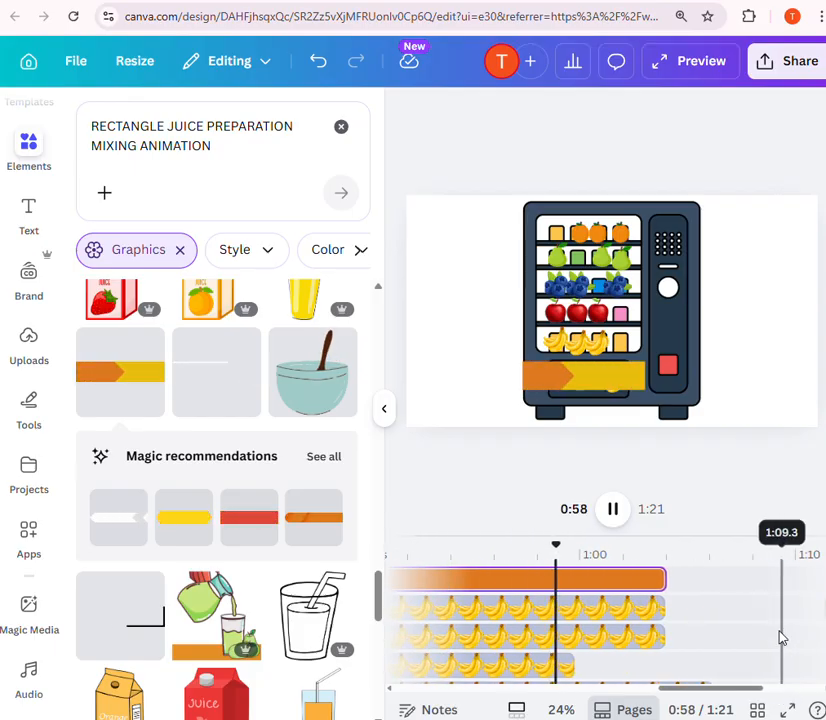
{"action": "left_click", "coordinate": [613, 512]}
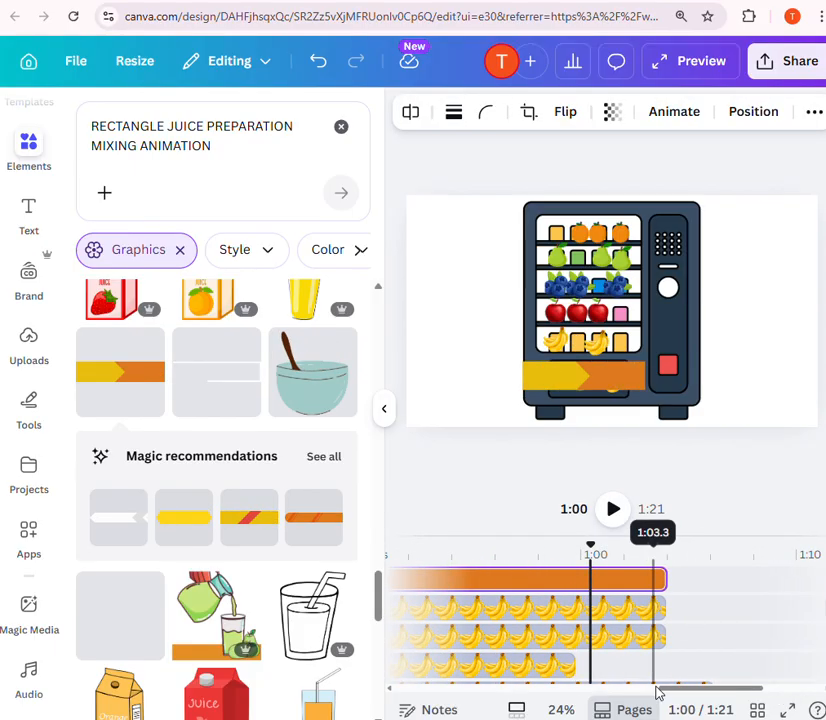
Move the juice glass's clip to start right after the animated bar ends at about 1:04, and play the transition from 1:01.
{"action": "left_click_drag", "start_coordinate": [682, 693], "coordinate": [727, 675]}
{"action": "left_click", "coordinate": [718, 612]}
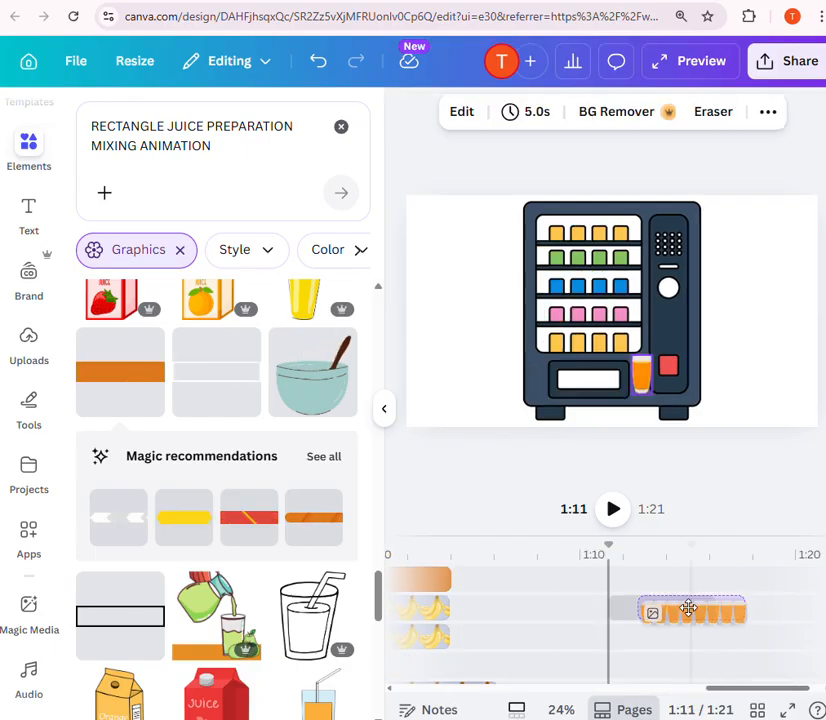
{"action": "left_click_drag", "start_coordinate": [635, 609], "coordinate": [573, 608]}
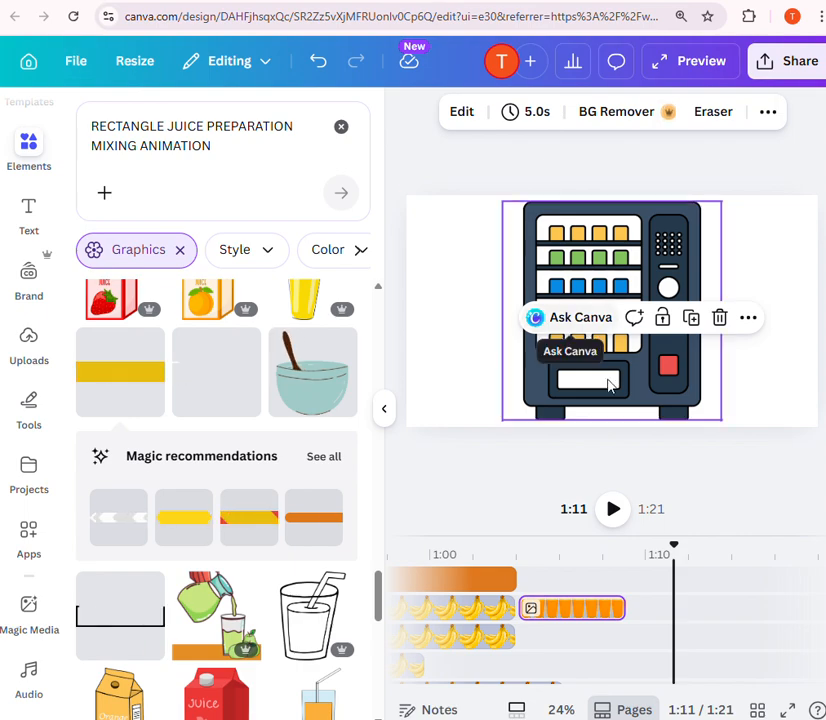
{"action": "left_click", "coordinate": [461, 579]}
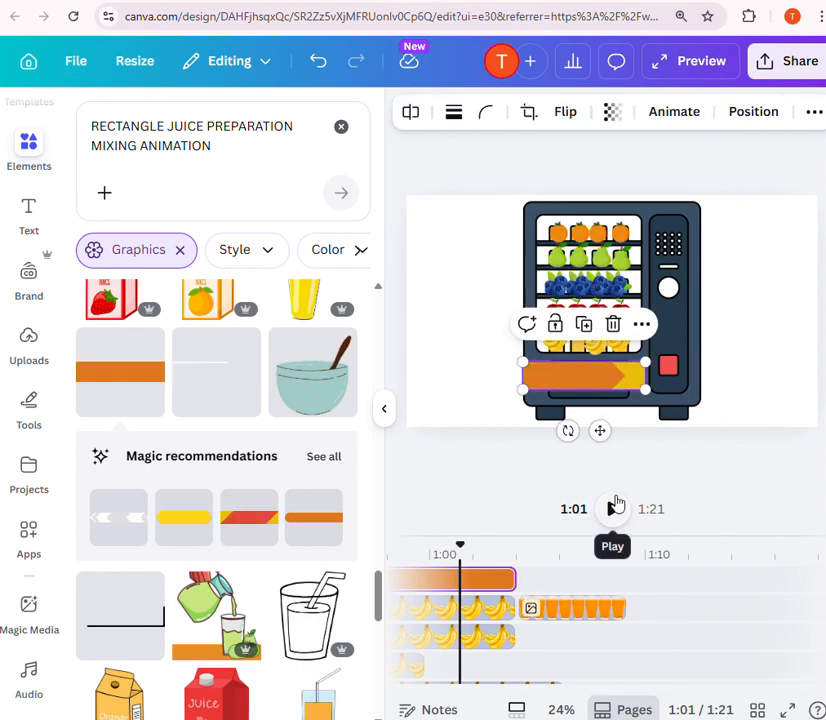
{"action": "left_click", "coordinate": [615, 507]}
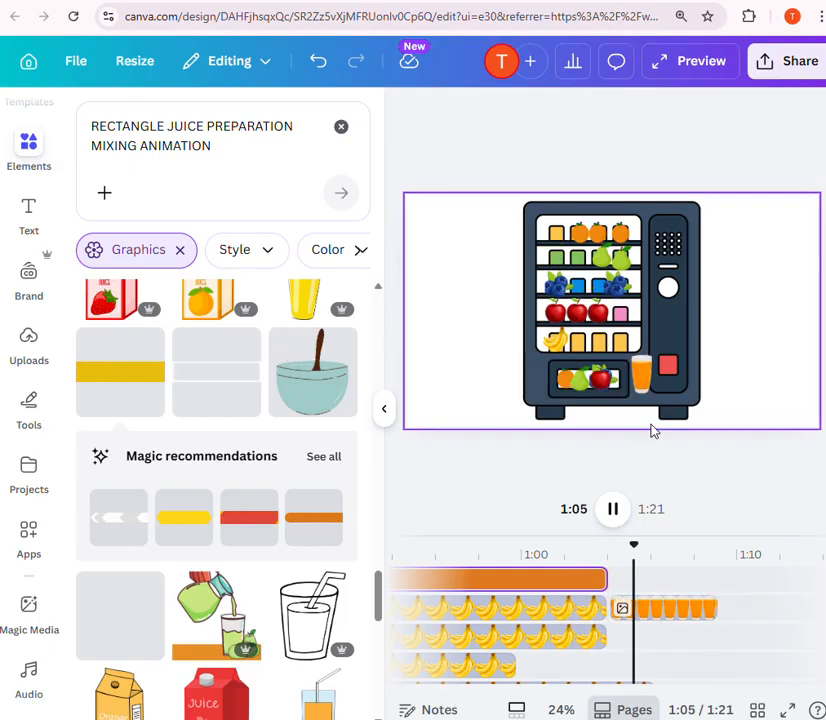
Apply the Shake Zoom animation to the juice glass and play the video from 1:06.
{"action": "left_click", "coordinate": [643, 388]}
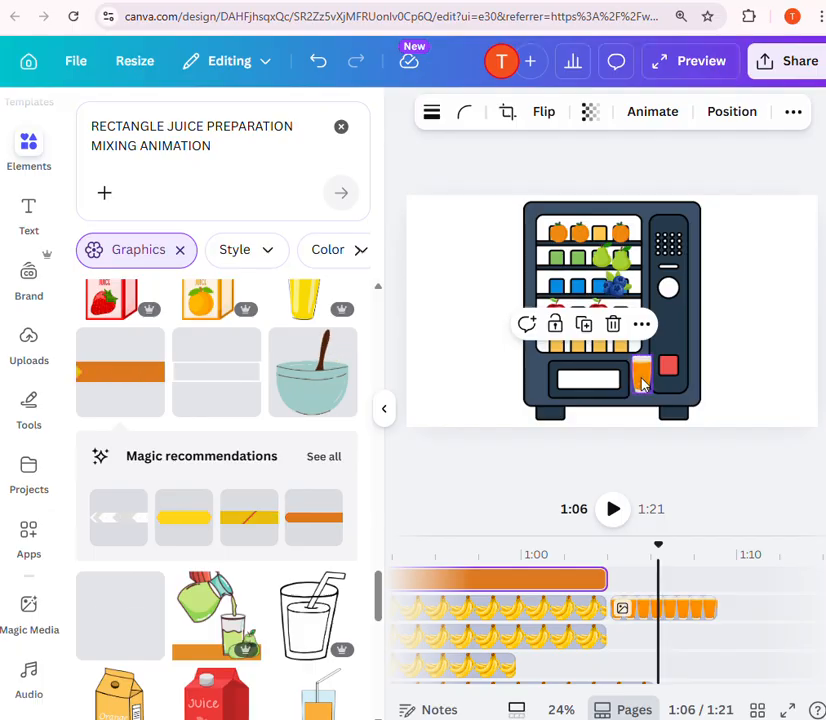
{"action": "left_click", "coordinate": [643, 377]}
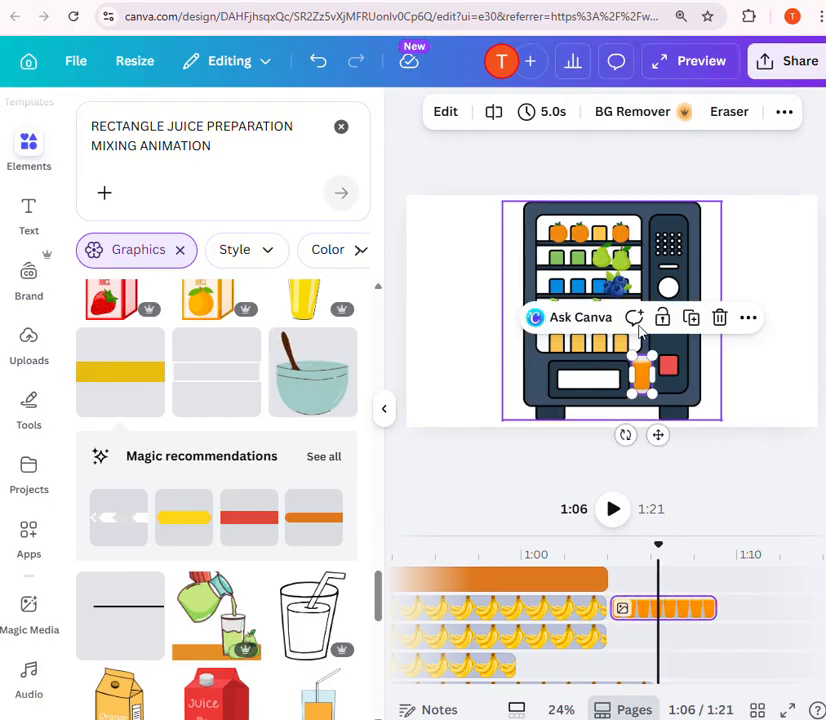
{"action": "left_click", "coordinate": [786, 114]}
{"action": "left_click", "coordinate": [612, 151]}
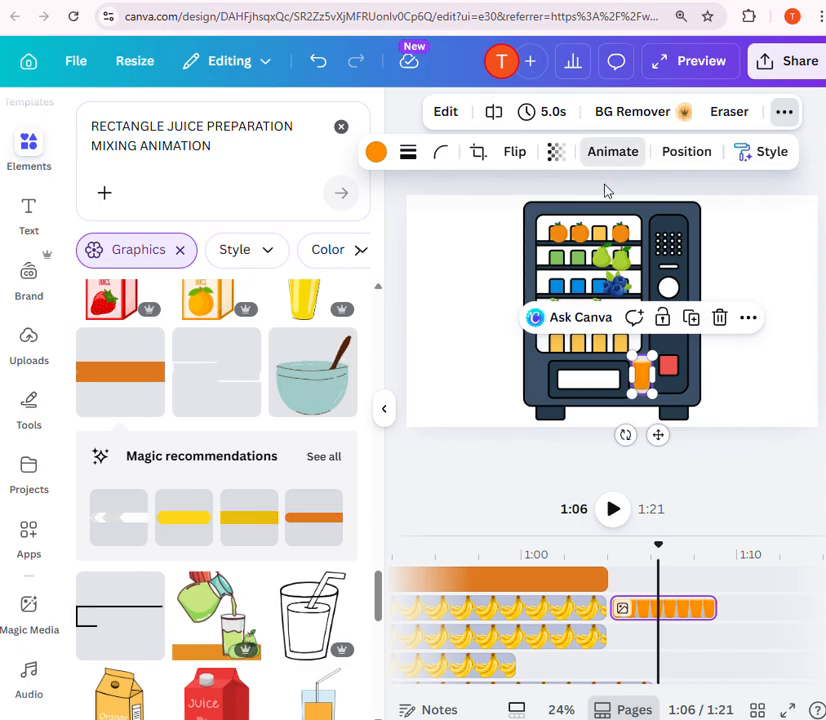
{"action": "left_click", "coordinate": [121, 380]}
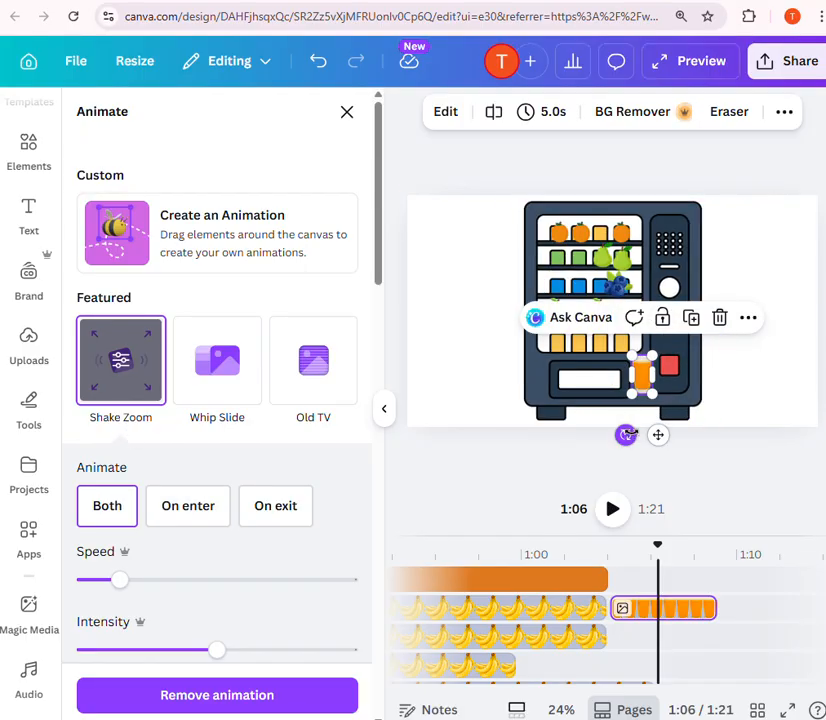
{"action": "left_click", "coordinate": [441, 362]}
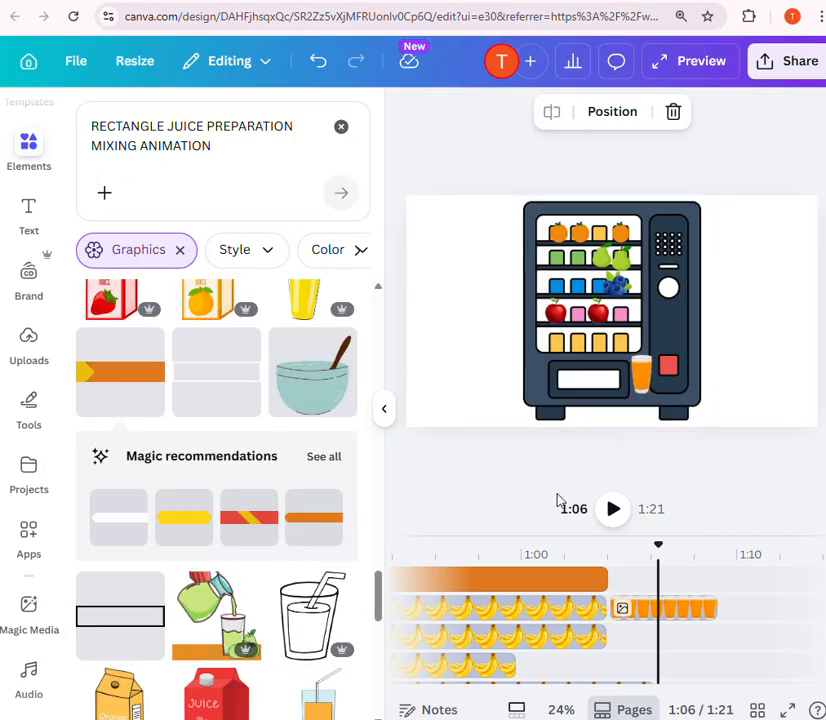
{"action": "left_click", "coordinate": [613, 509]}
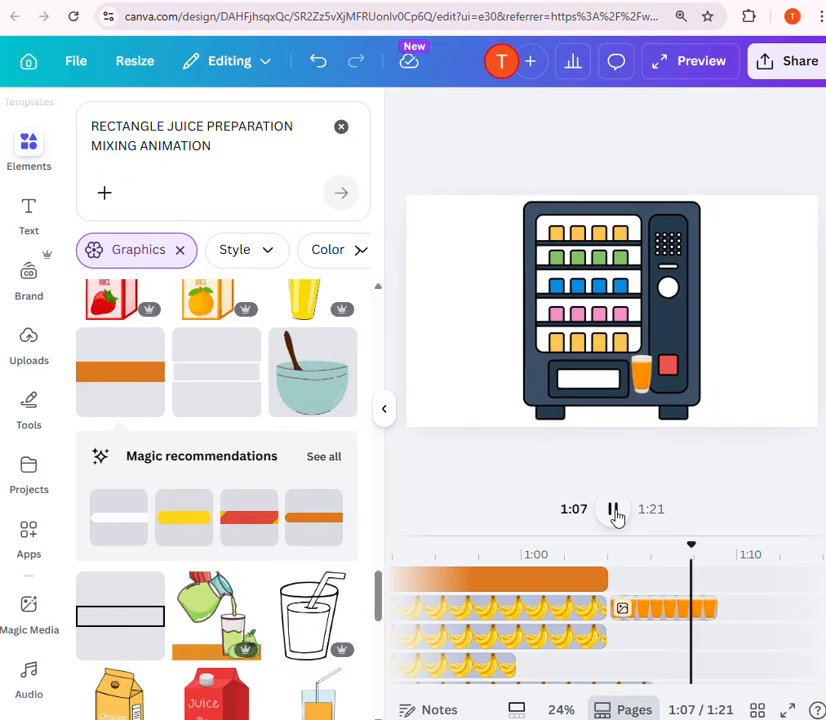
Add a subheading reading "Your juice is ready" at 1:05, while the juice glass is showing.
{"action": "left_click", "coordinate": [630, 610]}
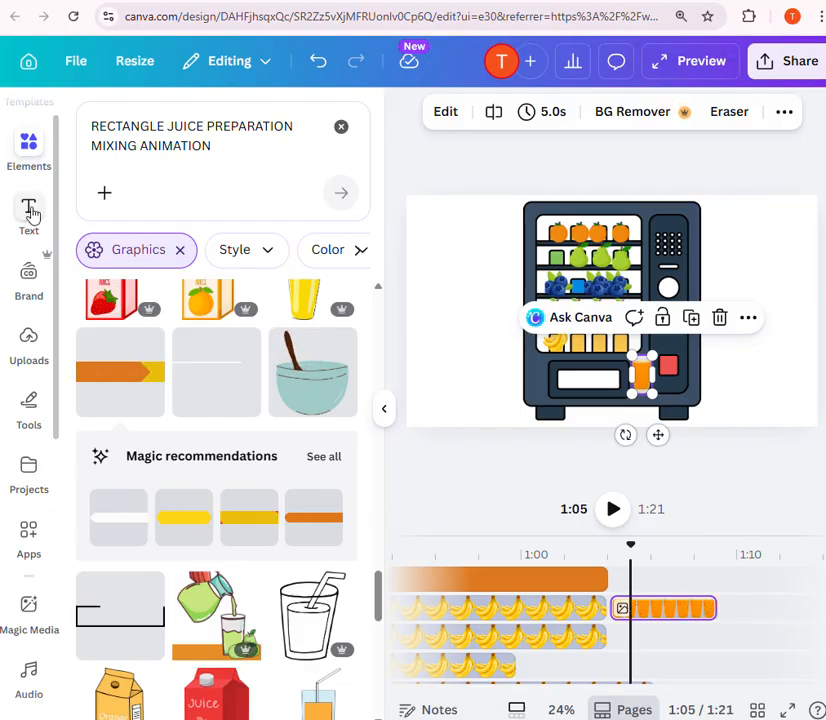
{"action": "left_click", "coordinate": [29, 212]}
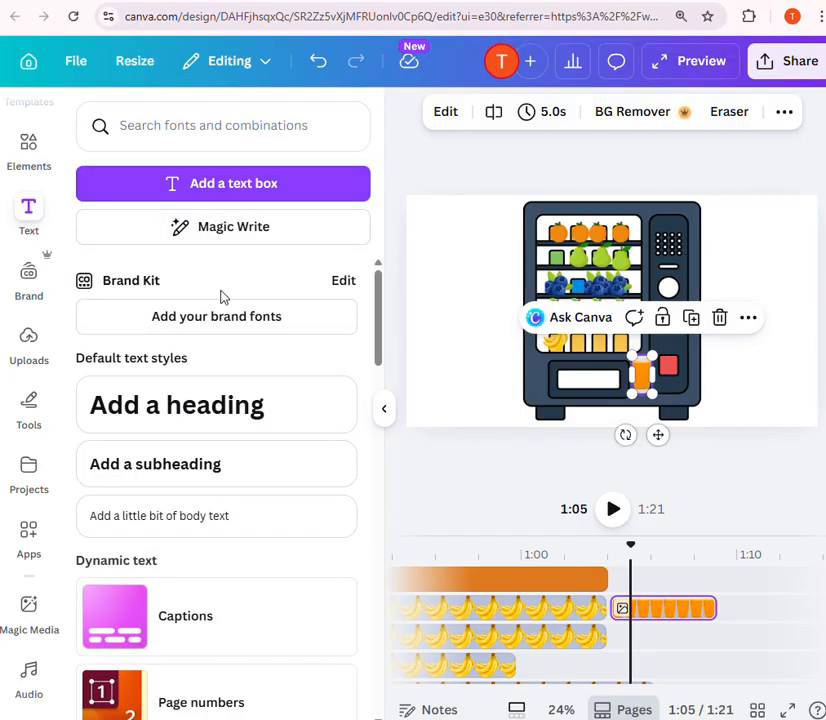
{"action": "left_click", "coordinate": [218, 474]}
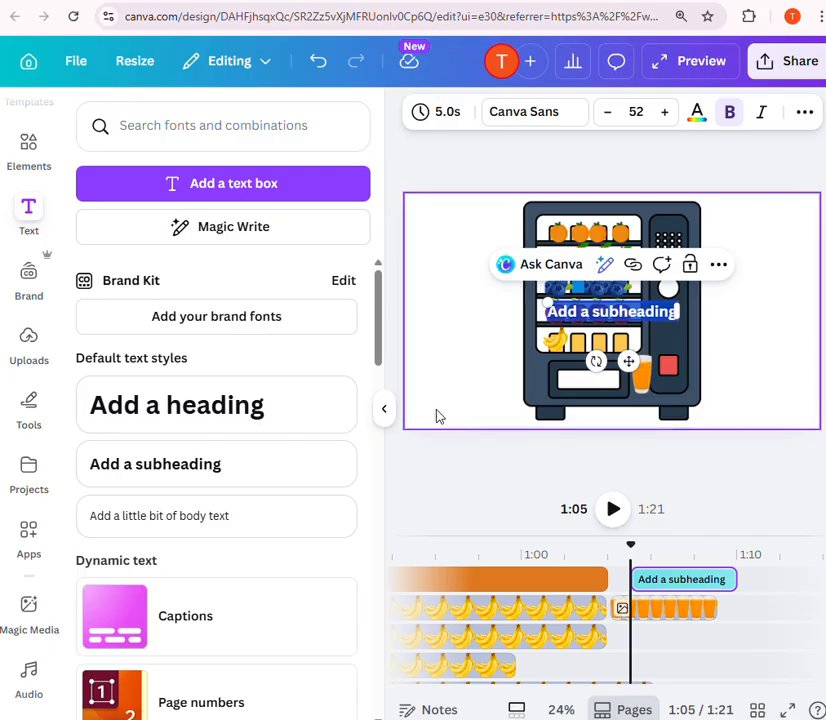
{"action": "type", "text": "your juice is ready"}
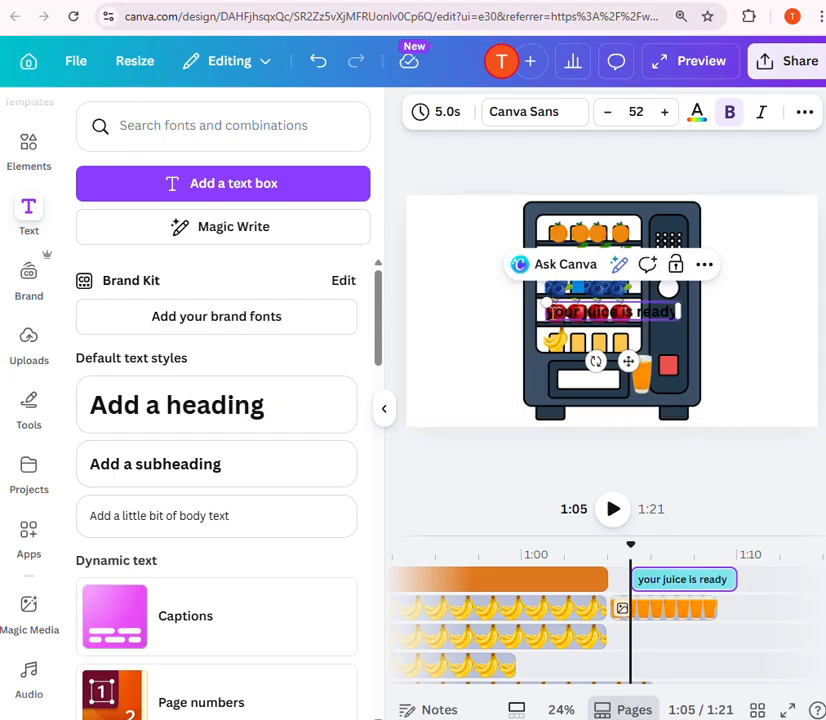
{"action": "type", "text": "Y"}
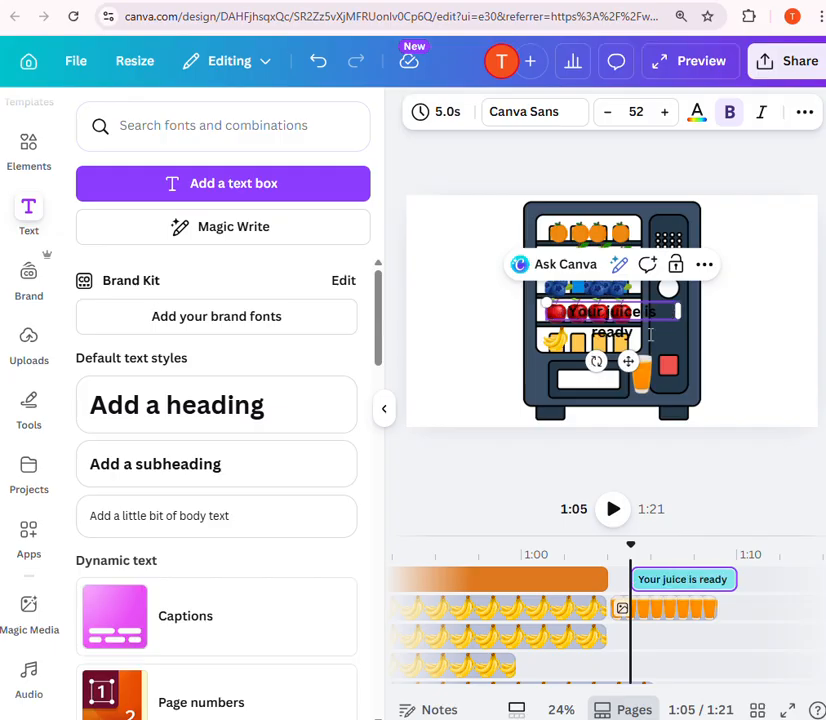
{"action": "left_click", "coordinate": [754, 320]}
Move the "Your juice is ready" text onto the dispensing slot's white opening and shrink it to size 26 so it fits on two lines.
{"action": "left_click_drag", "start_coordinate": [609, 306], "coordinate": [622, 378]}
{"action": "left_click_drag", "start_coordinate": [680, 381], "coordinate": [588, 383]}
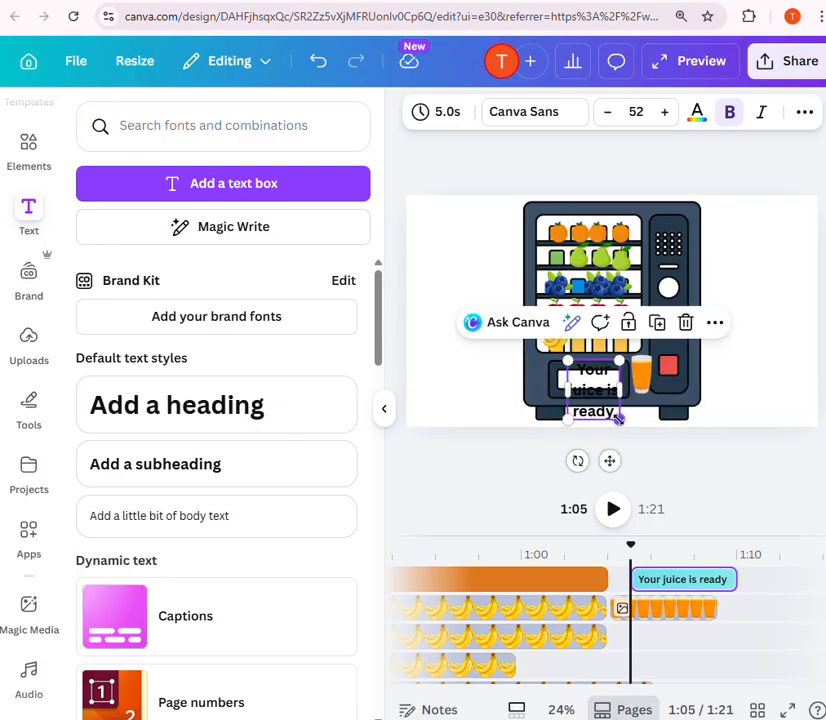
{"action": "left_click_drag", "start_coordinate": [619, 419], "coordinate": [598, 378]}
{"action": "left_click", "coordinate": [668, 375]}
{"action": "left_click", "coordinate": [604, 374]}
{"action": "left_click", "coordinate": [760, 377]}
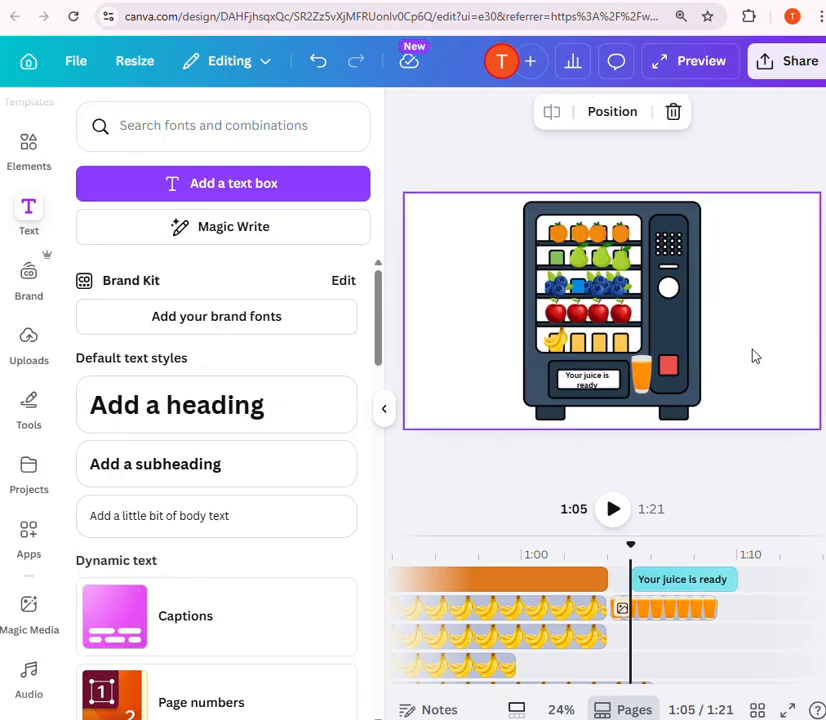
Try the Shift animation on the "Your juice is ready" text, settling on Ascend for both enter and exit.
{"action": "left_click", "coordinate": [609, 385]}
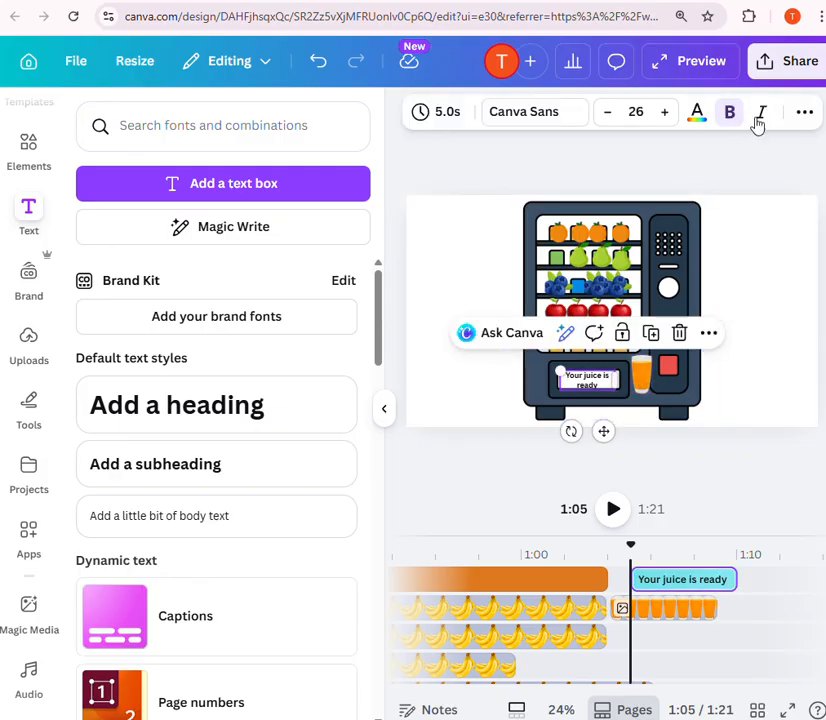
{"action": "left_click", "coordinate": [805, 113]}
{"action": "left_click", "coordinate": [671, 151]}
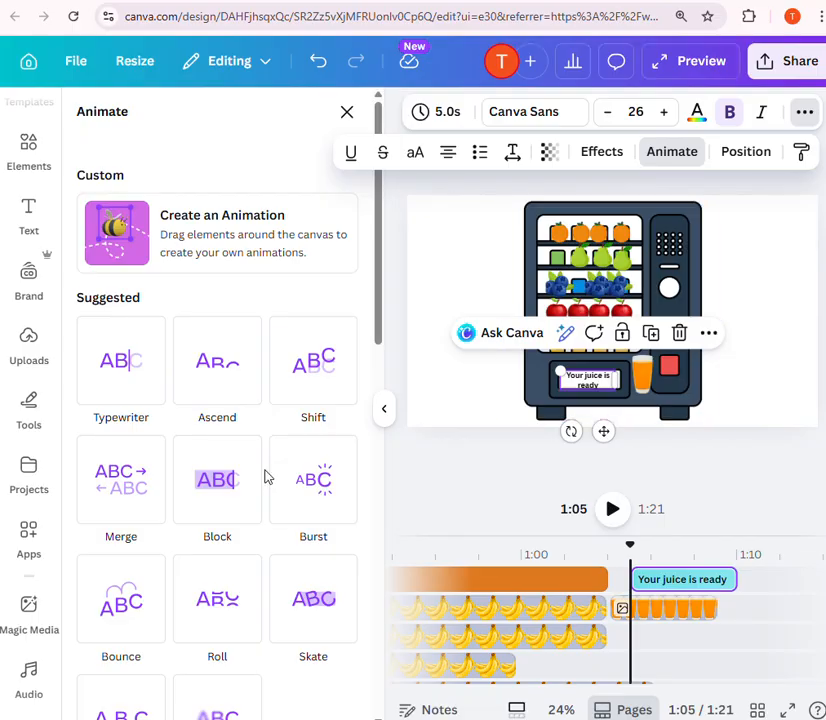
{"action": "left_click", "coordinate": [295, 385]}
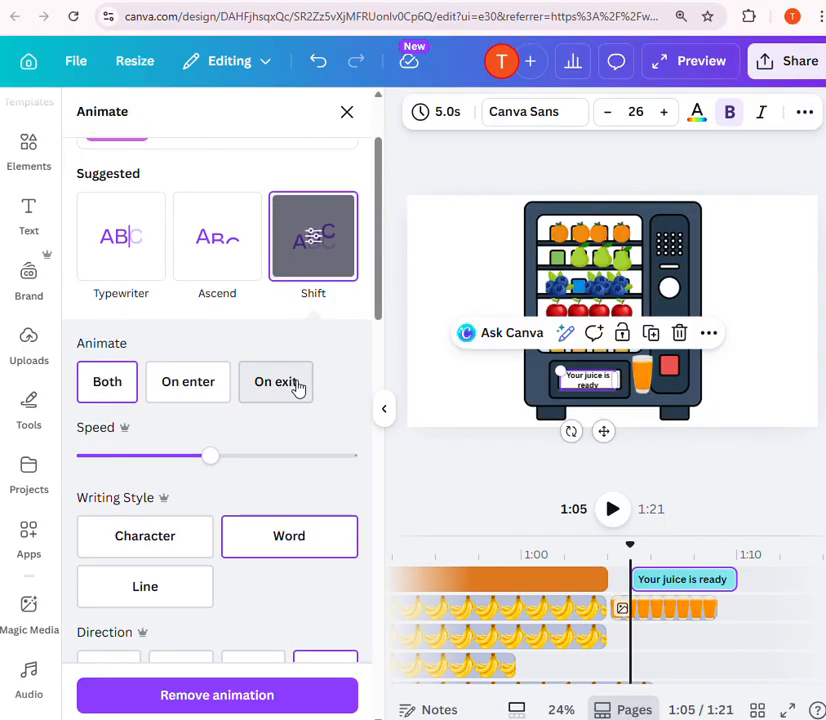
{"action": "left_click", "coordinate": [217, 272]}
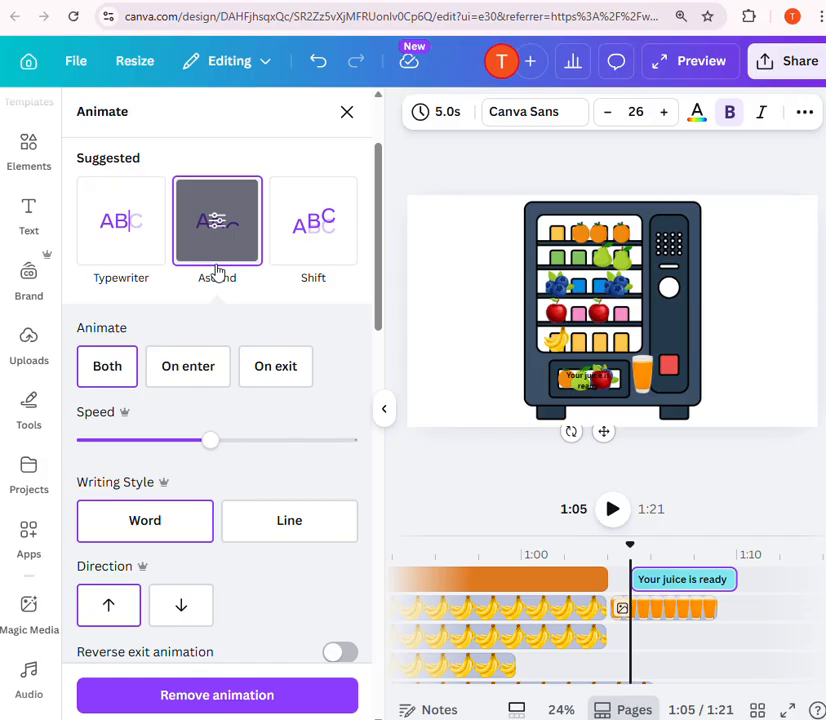
Trim the two lower apple clips that run past the animated bar so they end at about 1:03.
{"action": "scroll", "coordinate": [640, 615], "scroll_direction": "down", "scroll_amount": 5}
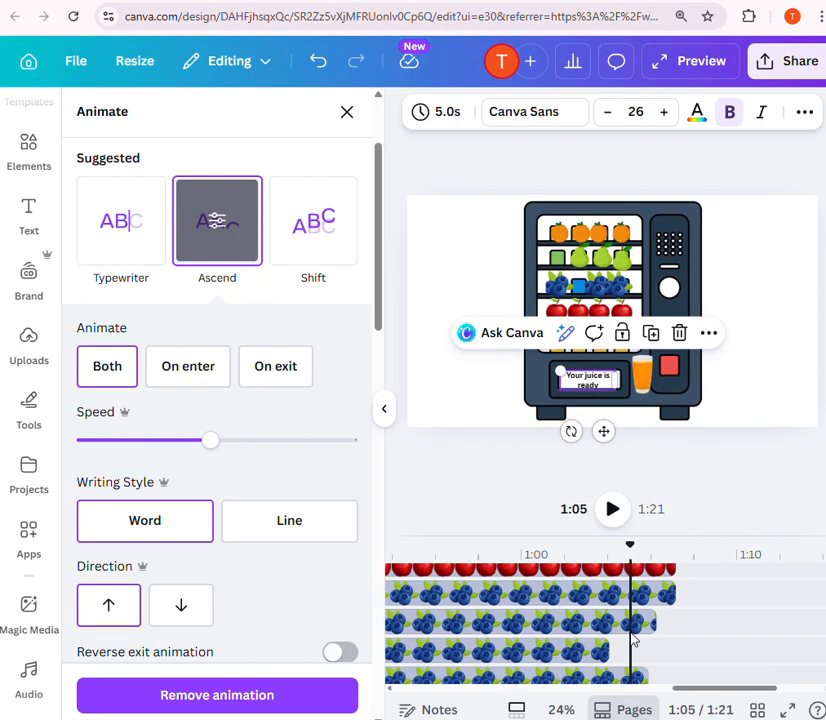
{"action": "scroll", "coordinate": [663, 626], "scroll_direction": "down", "scroll_amount": 3}
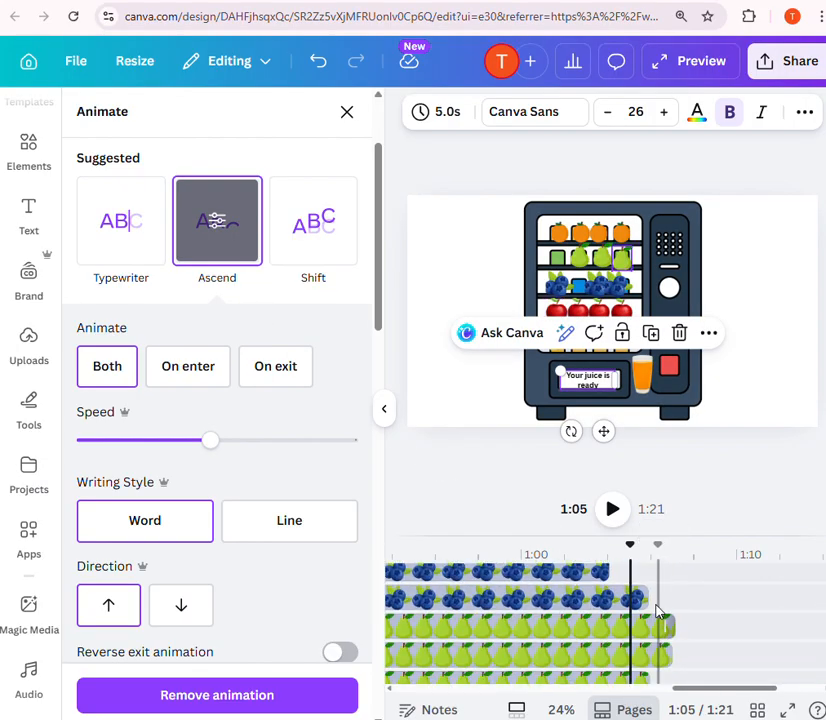
{"action": "scroll", "coordinate": [658, 590], "scroll_direction": "up", "scroll_amount": 3}
{"action": "left_click", "coordinate": [640, 593]}
{"action": "left_click_drag", "start_coordinate": [665, 589], "coordinate": [582, 618]}
{"action": "left_click", "coordinate": [609, 622]}
{"action": "left_click", "coordinate": [638, 624]}
{"action": "left_click", "coordinate": [623, 619]}
{"action": "left_click", "coordinate": [657, 645]}
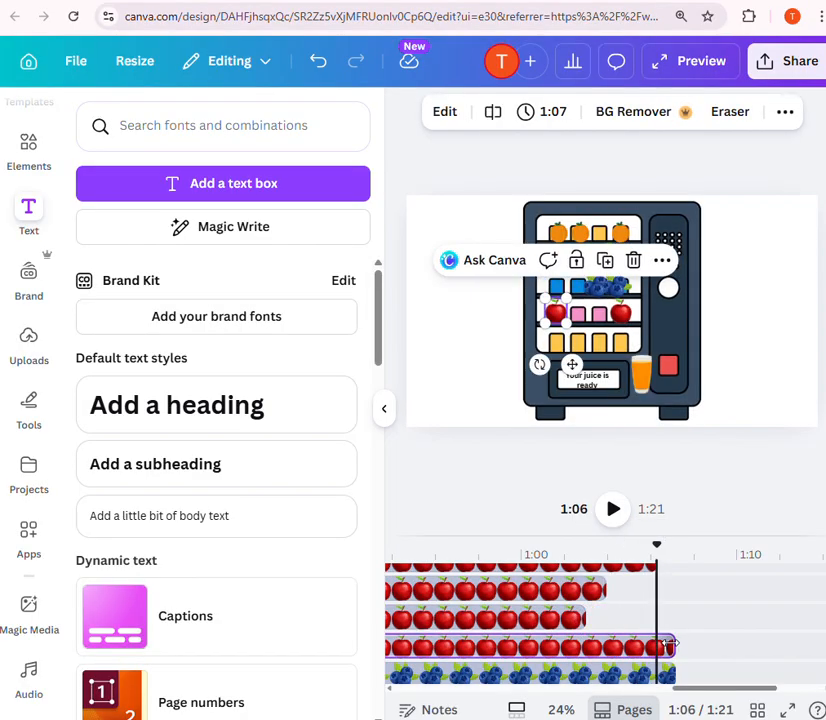
{"action": "left_click_drag", "start_coordinate": [675, 646], "coordinate": [580, 646]}
Trim the overlong banana clip to end at about 1:01 and the topmost apple clip to end at about 1:04.
{"action": "scroll", "coordinate": [702, 634], "scroll_direction": "up", "scroll_amount": 1}
{"action": "scroll", "coordinate": [702, 632], "scroll_direction": "up", "scroll_amount": 1}
{"action": "scroll", "coordinate": [702, 636], "scroll_direction": "down", "scroll_amount": 1}
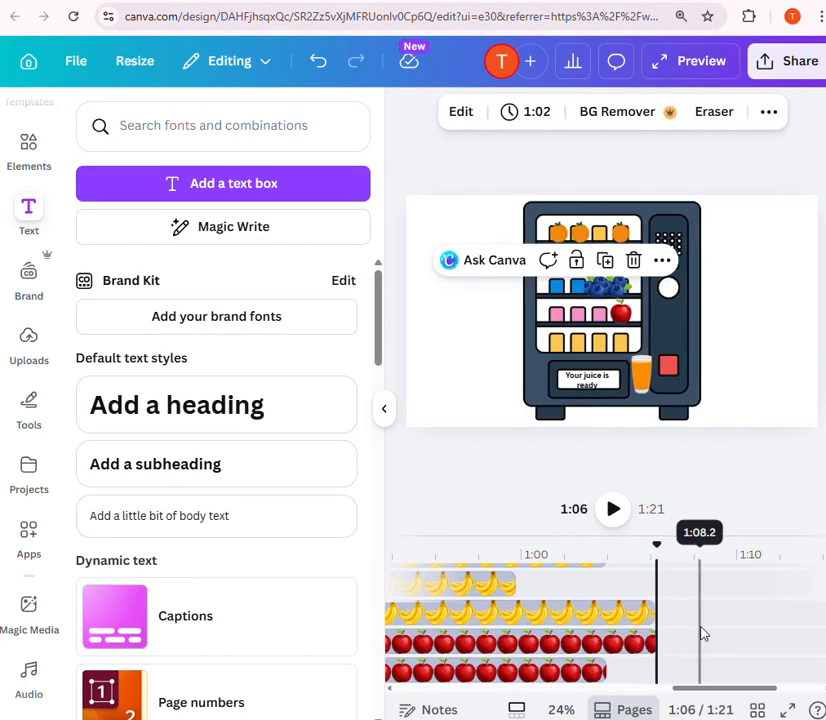
{"action": "left_click", "coordinate": [638, 611]}
{"action": "left_click_drag", "start_coordinate": [644, 612], "coordinate": [548, 611]}
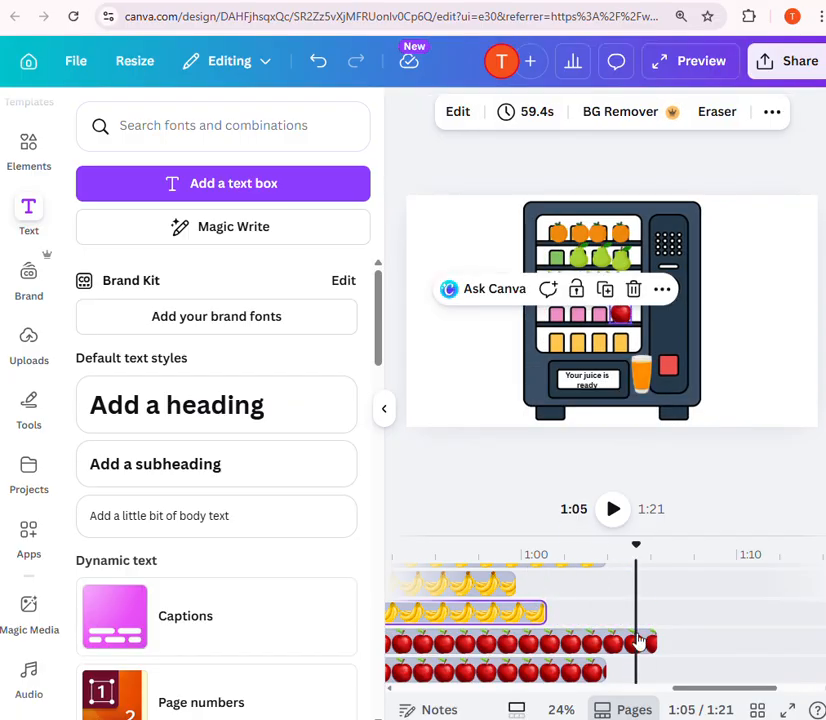
{"action": "left_click", "coordinate": [650, 643]}
{"action": "left_click_drag", "start_coordinate": [652, 643], "coordinate": [628, 641]}
{"action": "scroll", "coordinate": [664, 645], "scroll_direction": "up", "scroll_amount": 2}
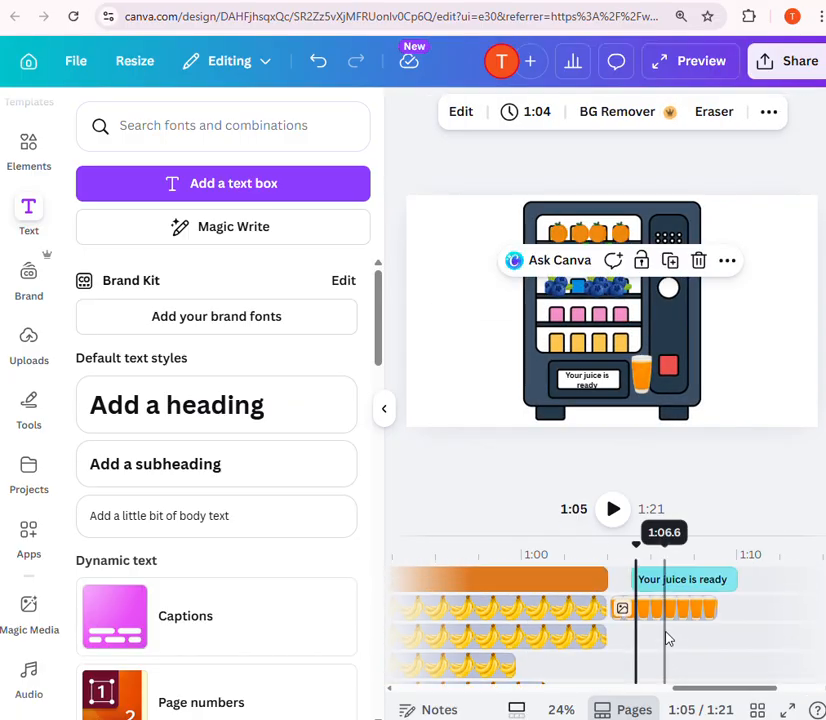
{"action": "scroll", "coordinate": [665, 640], "scroll_direction": "down", "scroll_amount": 5}
{"action": "scroll", "coordinate": [649, 605], "scroll_direction": "up", "scroll_amount": 4}
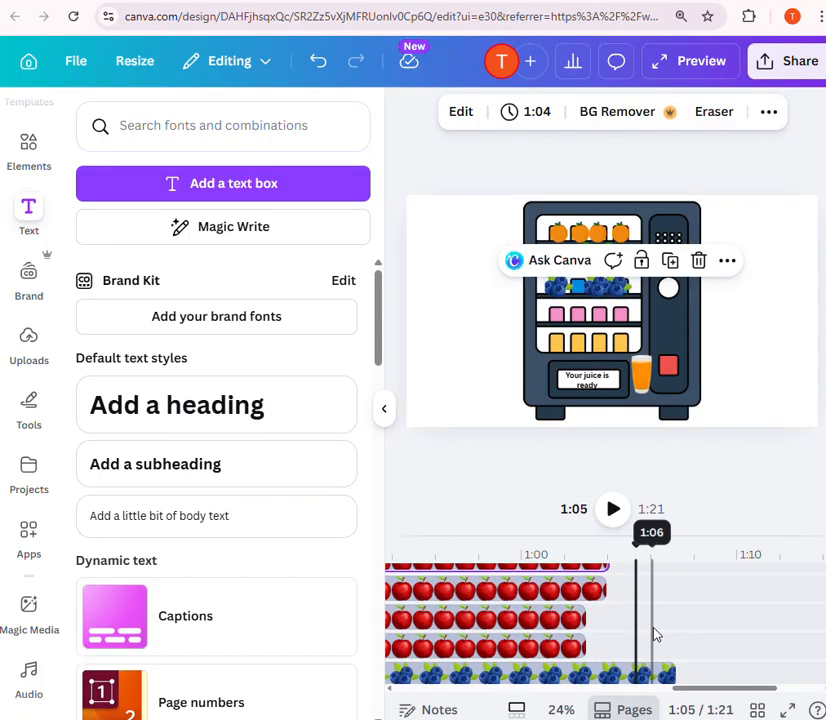
Trim the three blueberry clips that run past the animated bar so they end at about 1:04.
{"action": "scroll", "coordinate": [649, 605], "scroll_direction": "down", "scroll_amount": 1}
{"action": "left_click", "coordinate": [647, 600]}
{"action": "left_click_drag", "start_coordinate": [673, 596], "coordinate": [600, 598]}
{"action": "left_click", "coordinate": [603, 625]}
{"action": "left_click_drag", "start_coordinate": [653, 622], "coordinate": [584, 624]}
{"action": "left_click", "coordinate": [592, 651]}
{"action": "scroll", "coordinate": [624, 648], "scroll_direction": "down", "scroll_amount": 1}
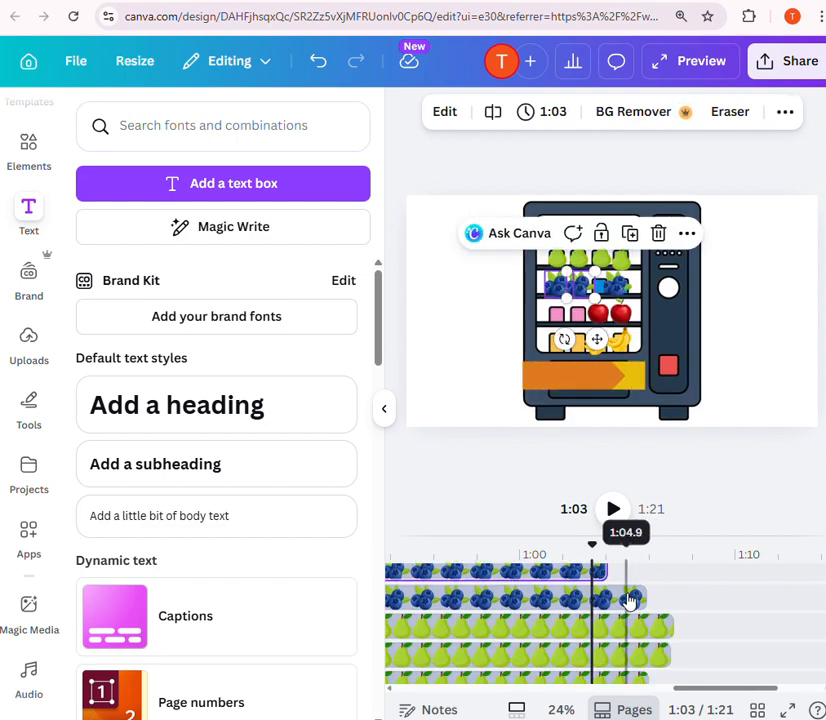
{"action": "left_click", "coordinate": [627, 600]}
{"action": "left_click_drag", "start_coordinate": [643, 598], "coordinate": [615, 599]}
Trim the pear clips that run past the animated bar so they end at about 1:04.
{"action": "left_click", "coordinate": [660, 621]}
{"action": "left_click_drag", "start_coordinate": [660, 621], "coordinate": [607, 622]}
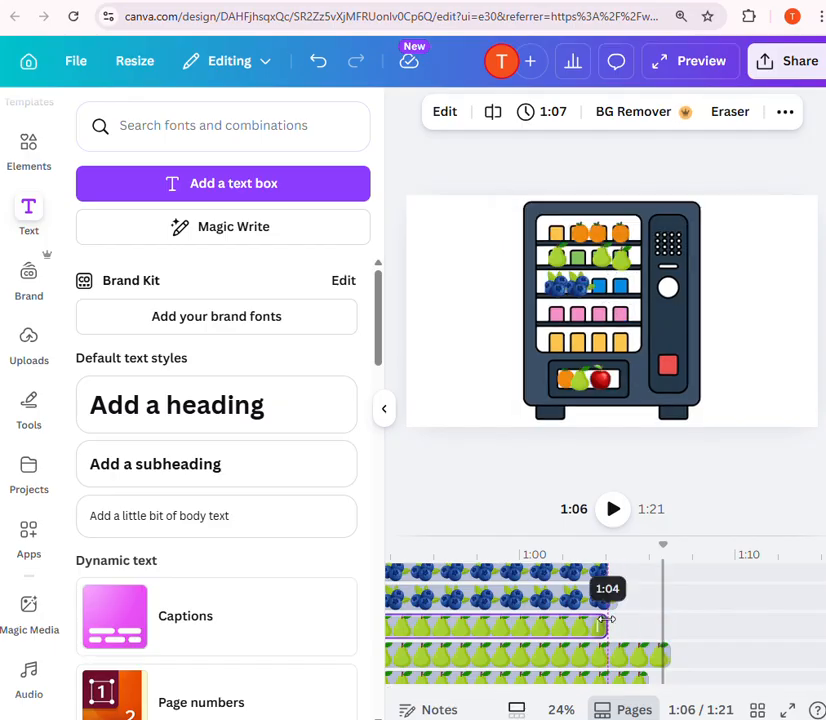
{"action": "left_click", "coordinate": [631, 655]}
{"action": "left_click_drag", "start_coordinate": [664, 654], "coordinate": [615, 655]}
{"action": "scroll", "coordinate": [621, 640], "scroll_direction": "down", "scroll_amount": 1}
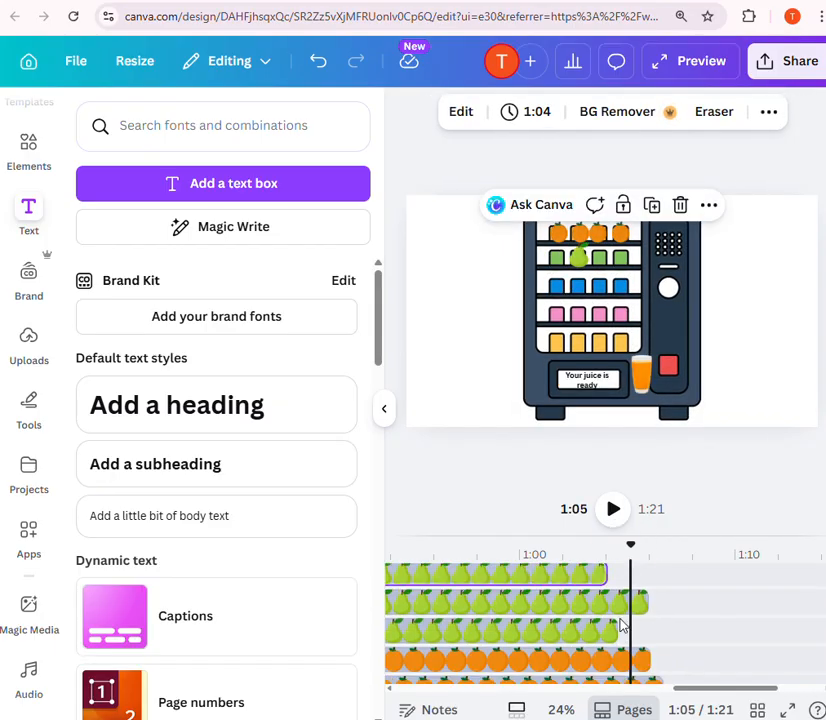
{"action": "left_click", "coordinate": [640, 610]}
{"action": "mouse_move", "coordinate": [650, 608]}
{"action": "left_mouse_down"}
{"action": "mouse_move", "coordinate": [612, 605]}
{"action": "mouse_move", "coordinate": [652, 611]}
{"action": "left_mouse_up"}
Play the video from 1:01 to 1:08, checking which fruits still show once the juice glass and text appear.
{"action": "left_click", "coordinate": [636, 658]}
{"action": "scroll", "coordinate": [641, 655], "scroll_direction": "down", "scroll_amount": 1}
{"action": "left_click", "coordinate": [638, 611]}
{"action": "scroll", "coordinate": [664, 619], "scroll_direction": "down", "scroll_amount": 1}
{"action": "scroll", "coordinate": [667, 627], "scroll_direction": "up", "scroll_amount": 5}
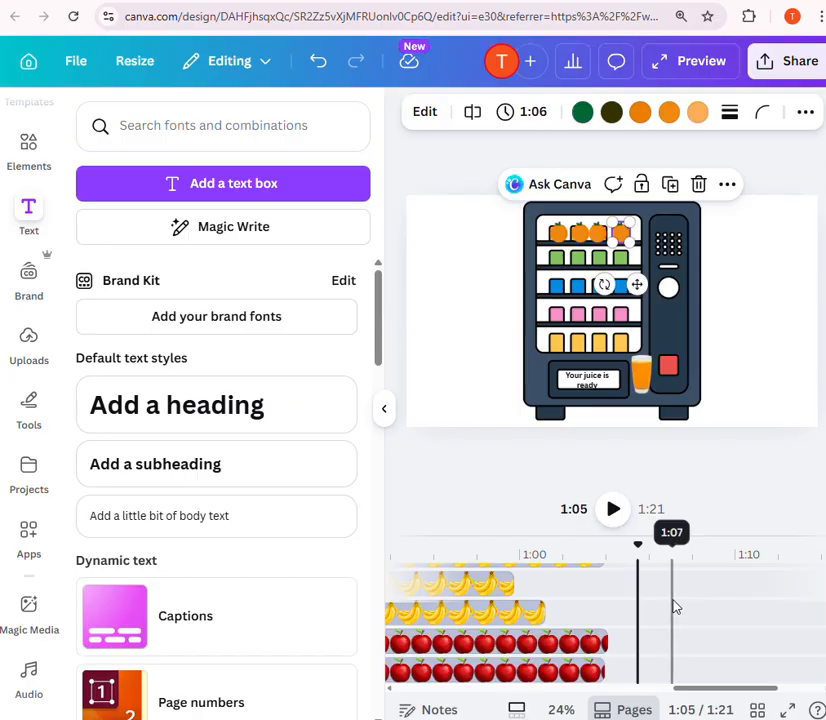
{"action": "left_click", "coordinate": [548, 594]}
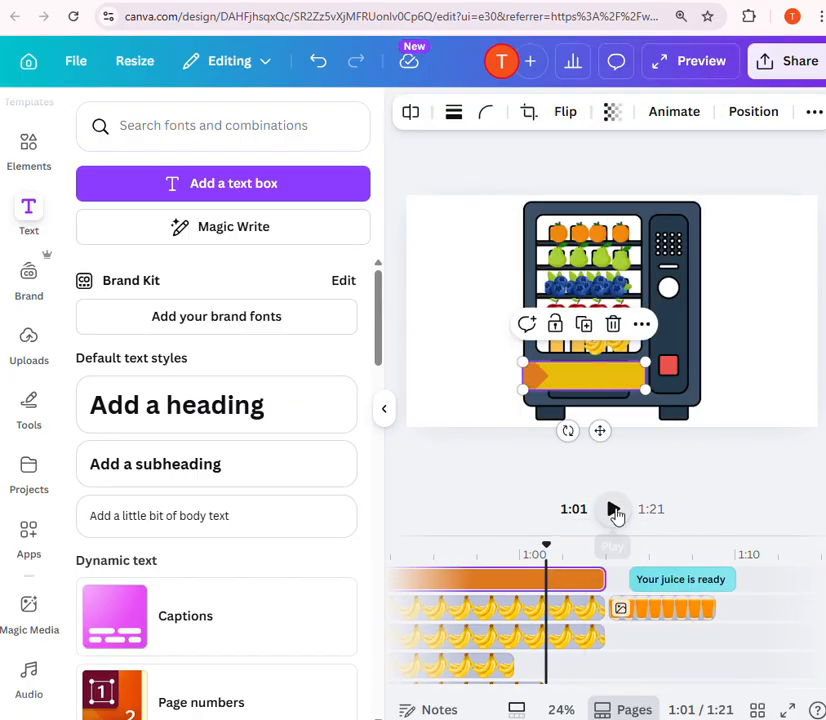
{"action": "left_click", "coordinate": [613, 510]}
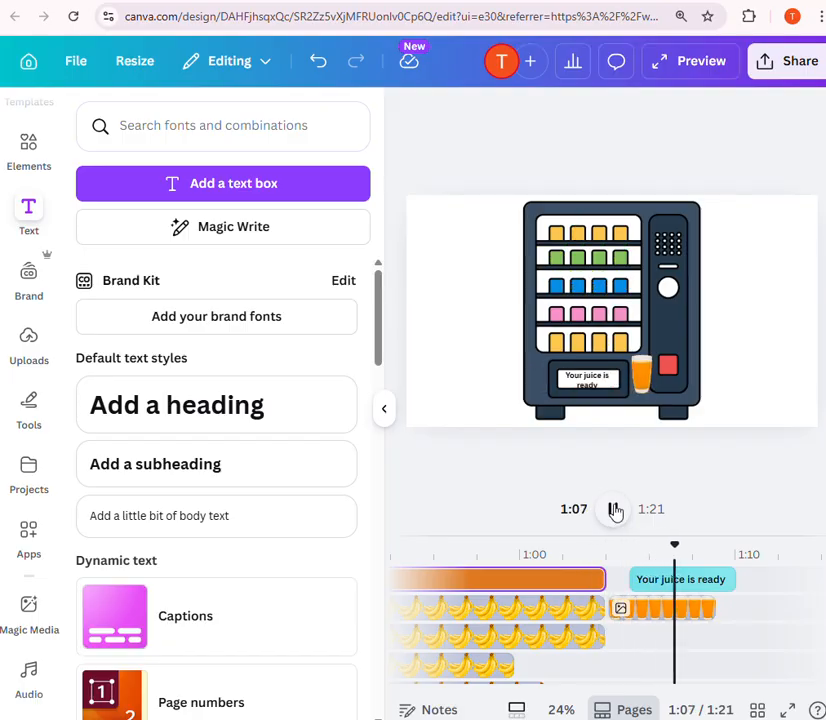
{"action": "left_click", "coordinate": [613, 509]}
Trim the top orange clip to end at about 1:01 and the other three orange clips to end at about 1:04.
{"action": "scroll", "coordinate": [609, 625], "scroll_direction": "down", "scroll_amount": 5}
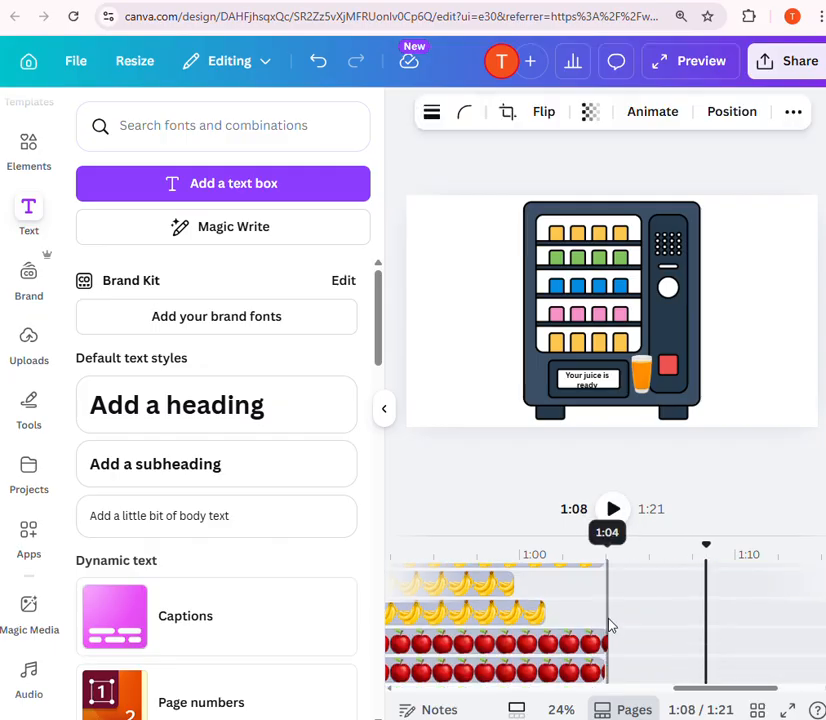
{"action": "scroll", "coordinate": [609, 625], "scroll_direction": "down", "scroll_amount": 2}
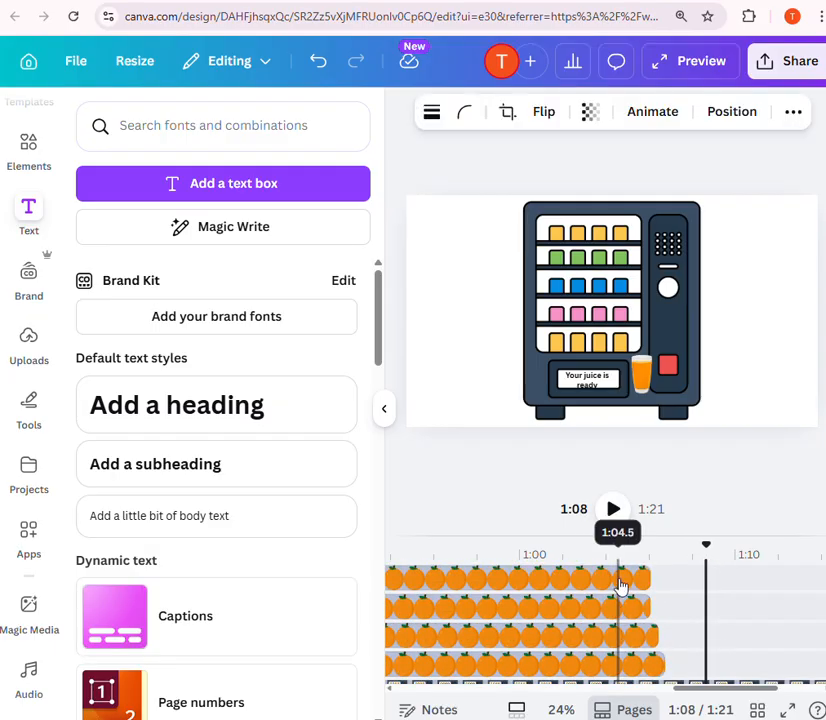
{"action": "left_click", "coordinate": [620, 580]}
{"action": "left_click_drag", "start_coordinate": [646, 577], "coordinate": [547, 580]}
{"action": "left_click", "coordinate": [597, 615]}
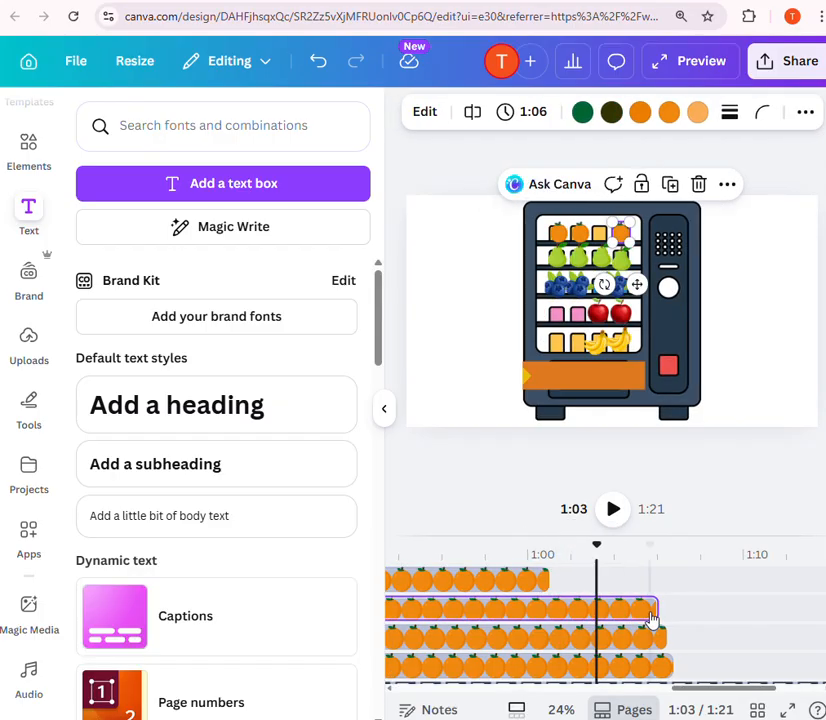
{"action": "left_click_drag", "start_coordinate": [655, 608], "coordinate": [614, 609]}
{"action": "left_click", "coordinate": [632, 645]}
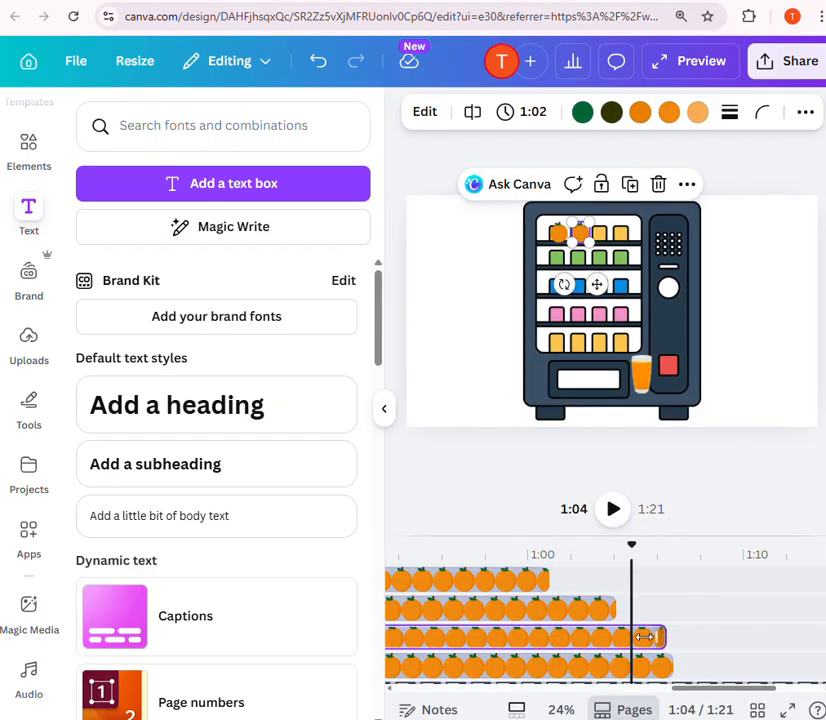
{"action": "left_click_drag", "start_coordinate": [664, 637], "coordinate": [610, 637]}
{"action": "left_click", "coordinate": [632, 665]}
{"action": "left_click_drag", "start_coordinate": [666, 661], "coordinate": [616, 656]}
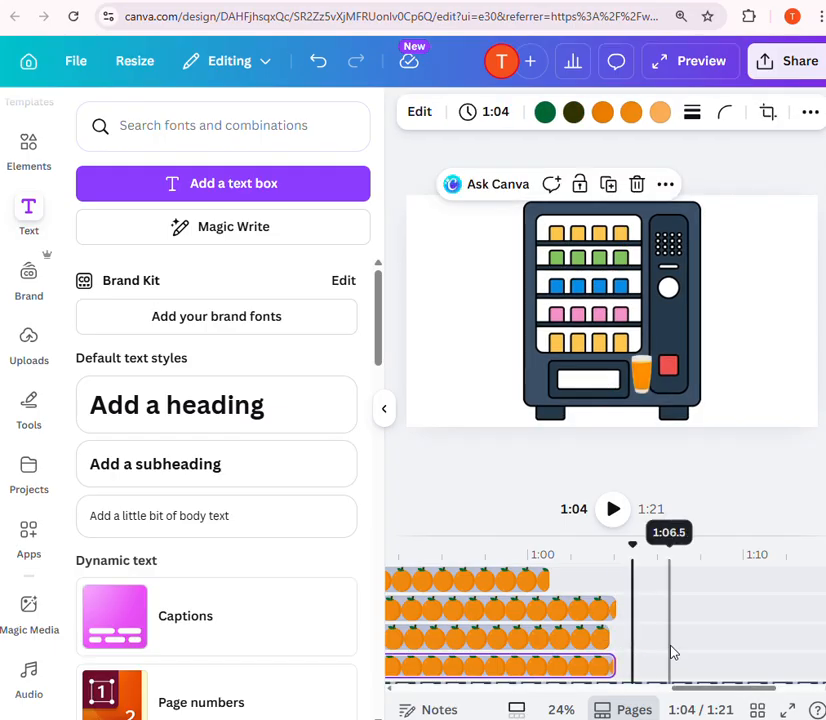
Play the video from 1:00 to 1:09, checking the transition from the animated bar to the juice glass and text.
{"action": "scroll", "coordinate": [673, 652], "scroll_direction": "down", "scroll_amount": 2}
{"action": "scroll", "coordinate": [673, 652], "scroll_direction": "up", "scroll_amount": 3}
{"action": "scroll", "coordinate": [660, 580], "scroll_direction": "up", "scroll_amount": 3}
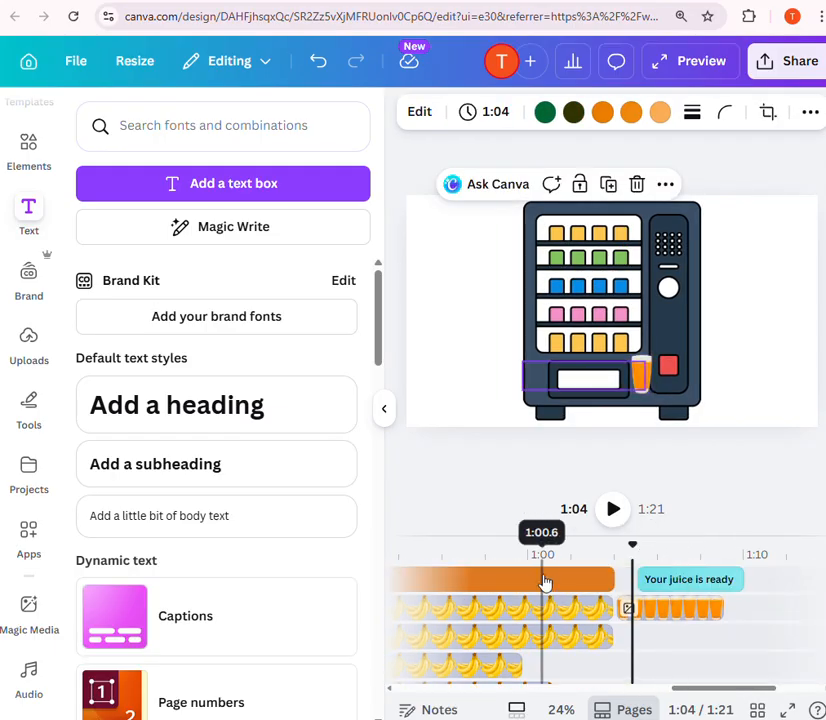
{"action": "left_click", "coordinate": [543, 580]}
{"action": "left_click", "coordinate": [622, 515]}
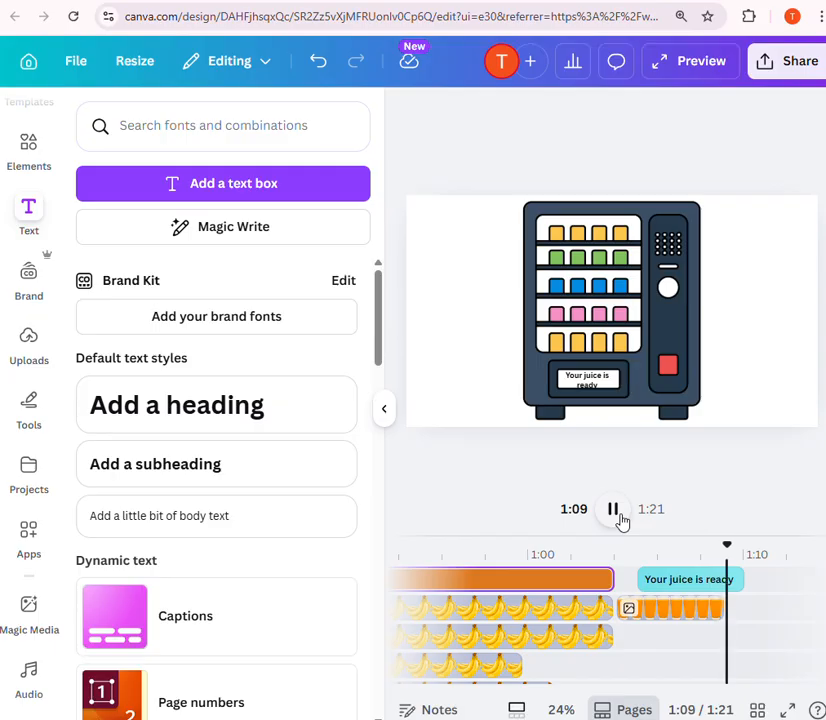
{"action": "left_click", "coordinate": [620, 516]}
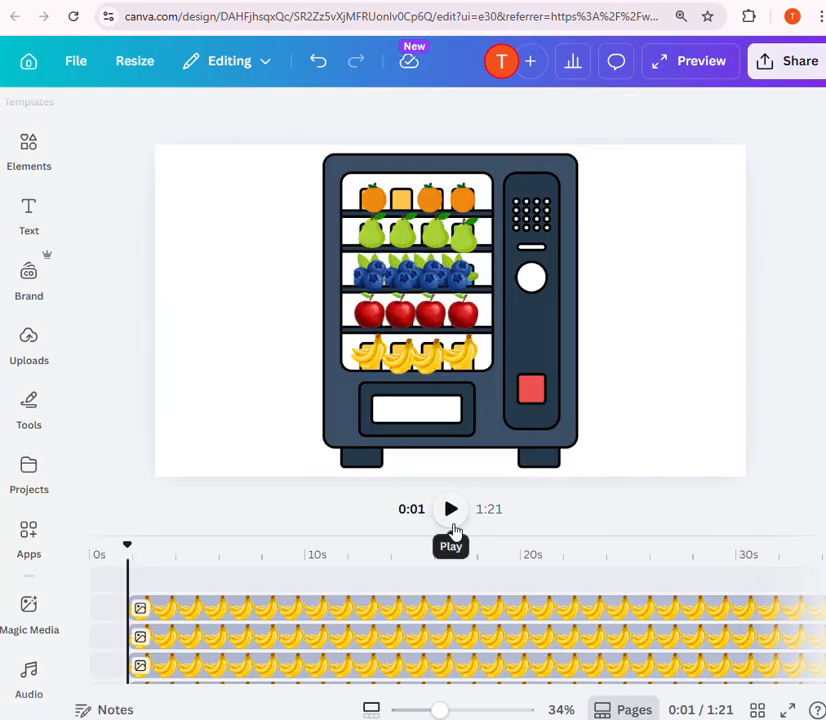
Play the whole video from its beginning, and replay the ending from about 1:00 to review the falling fruits and animated bar.
{"action": "left_click", "coordinate": [451, 512]}
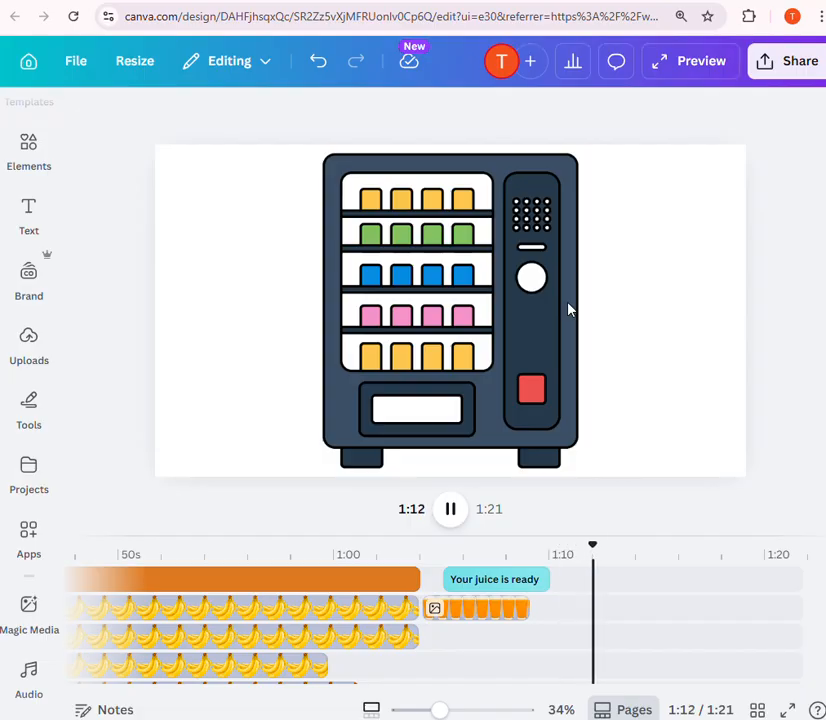
{"action": "left_click", "coordinate": [308, 605]}
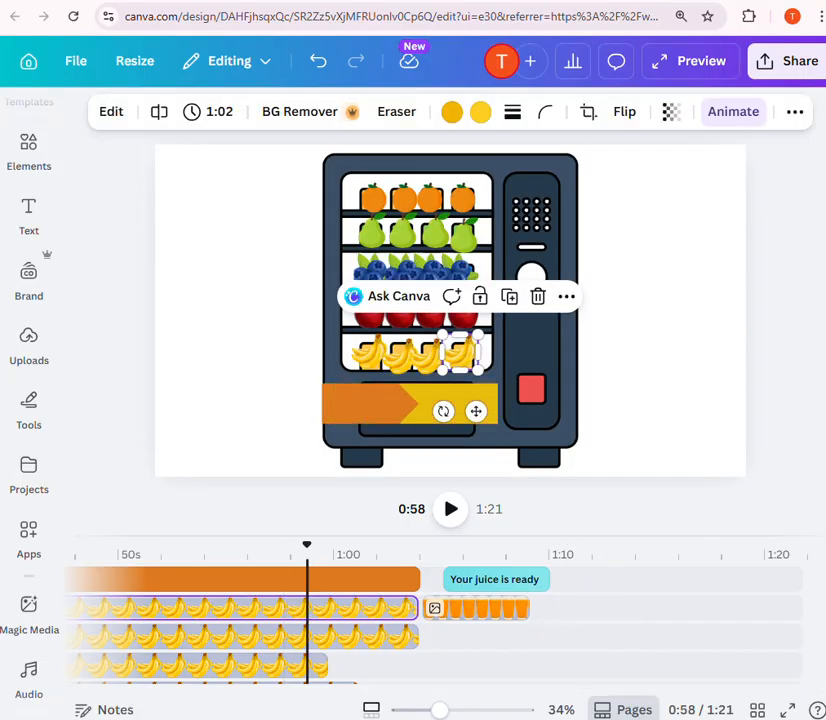
{"action": "left_click", "coordinate": [349, 579]}
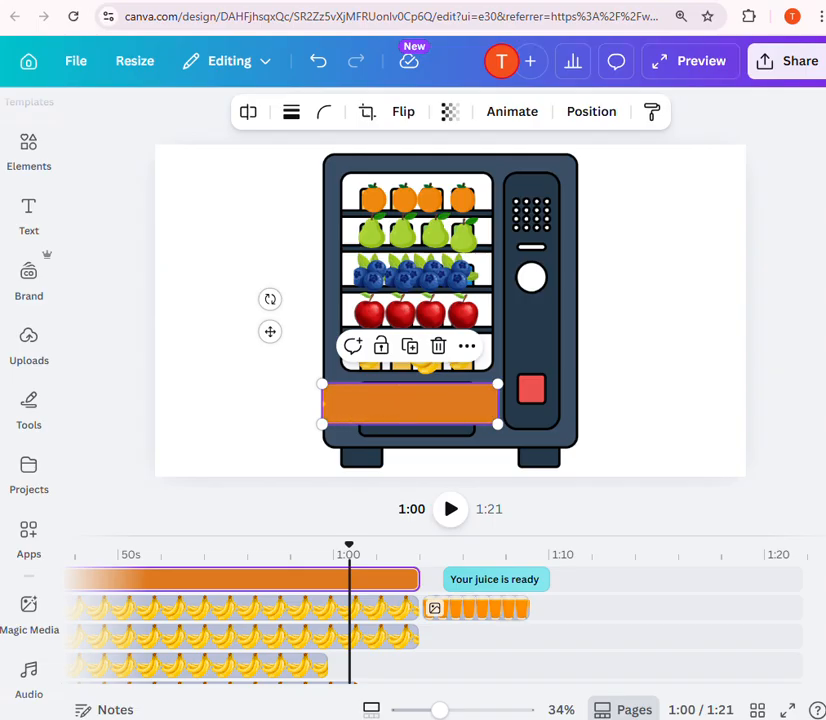
{"action": "left_click", "coordinate": [448, 512]}
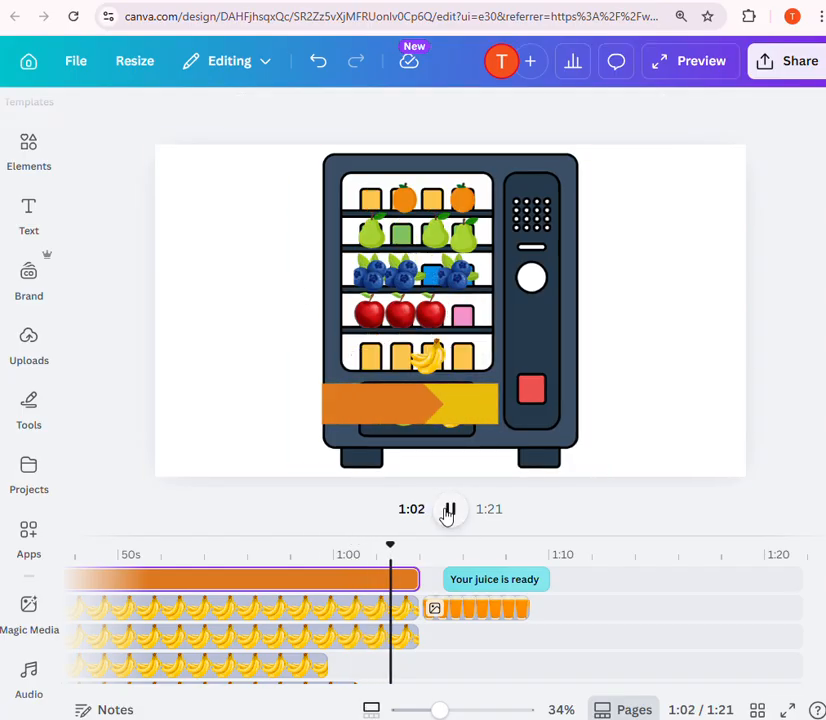